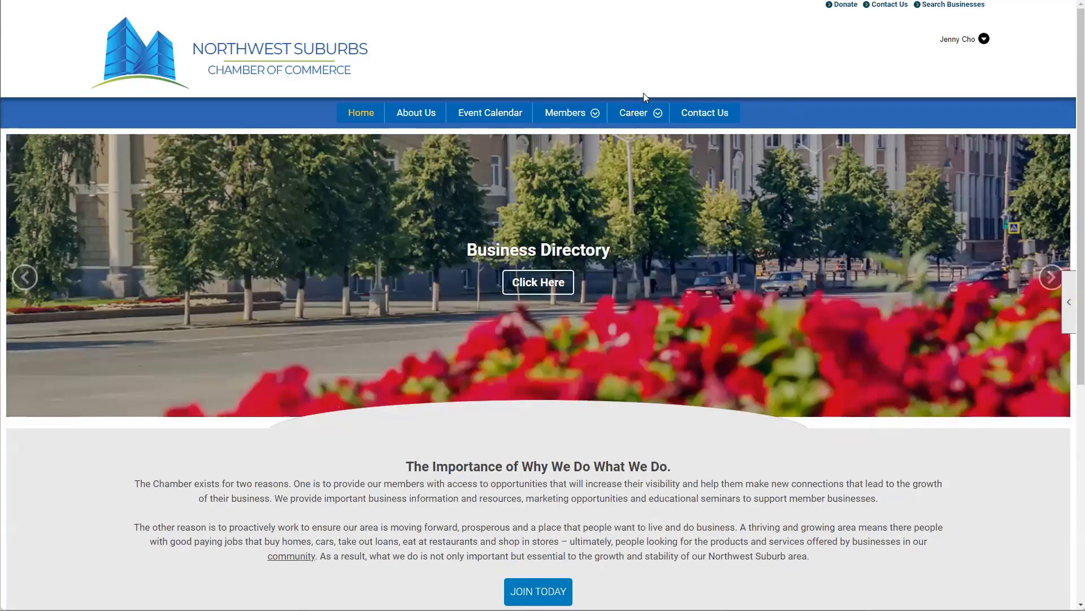
# Open the Available Certifications page from the Career section and review the certificates and their requirements
pyautogui.moveTo(662, 129)
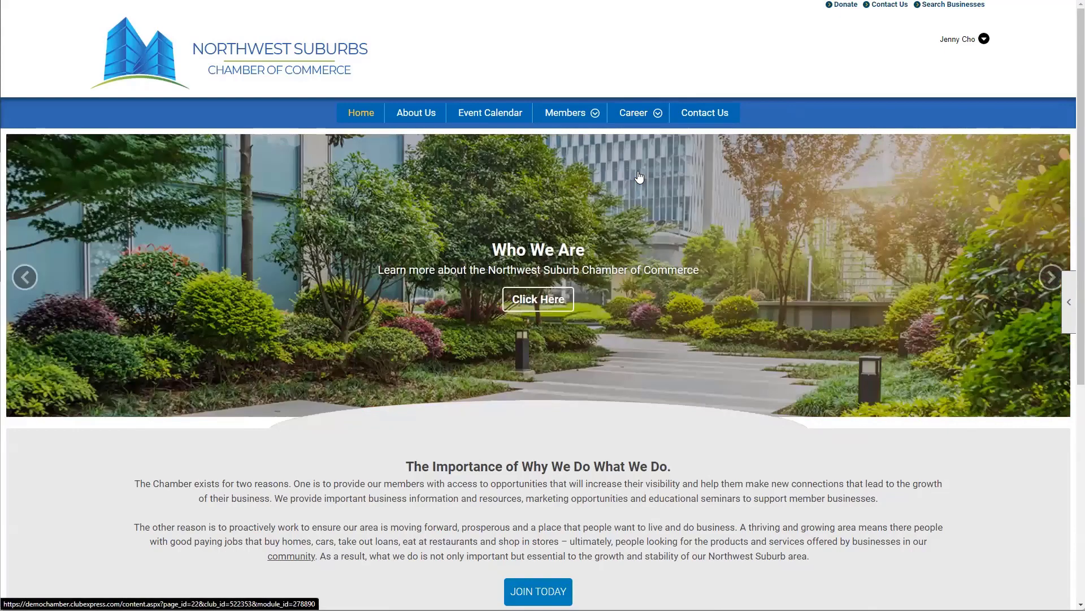
pyautogui.click(639, 177)
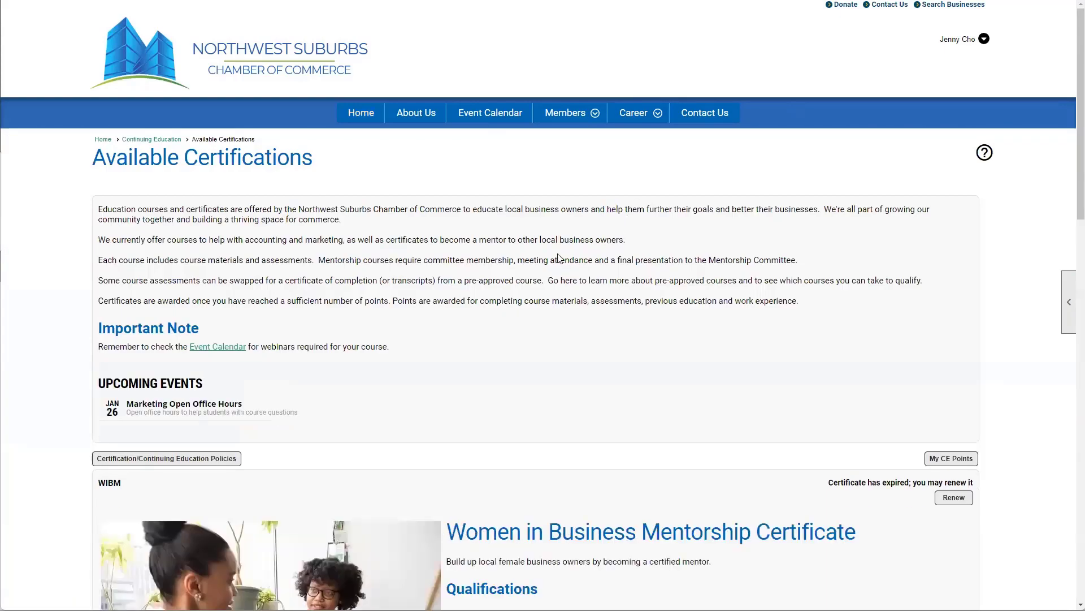
pyautogui.scroll(-3, 345, 264)
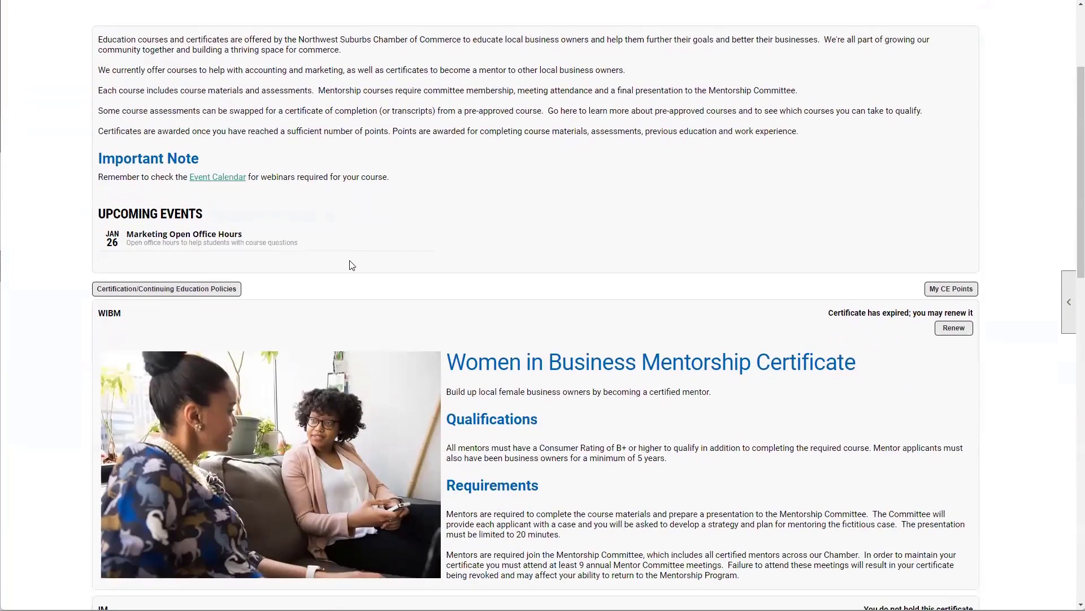
pyautogui.scroll(-1, 398, 255)
pyautogui.scroll(-1, 399, 254)
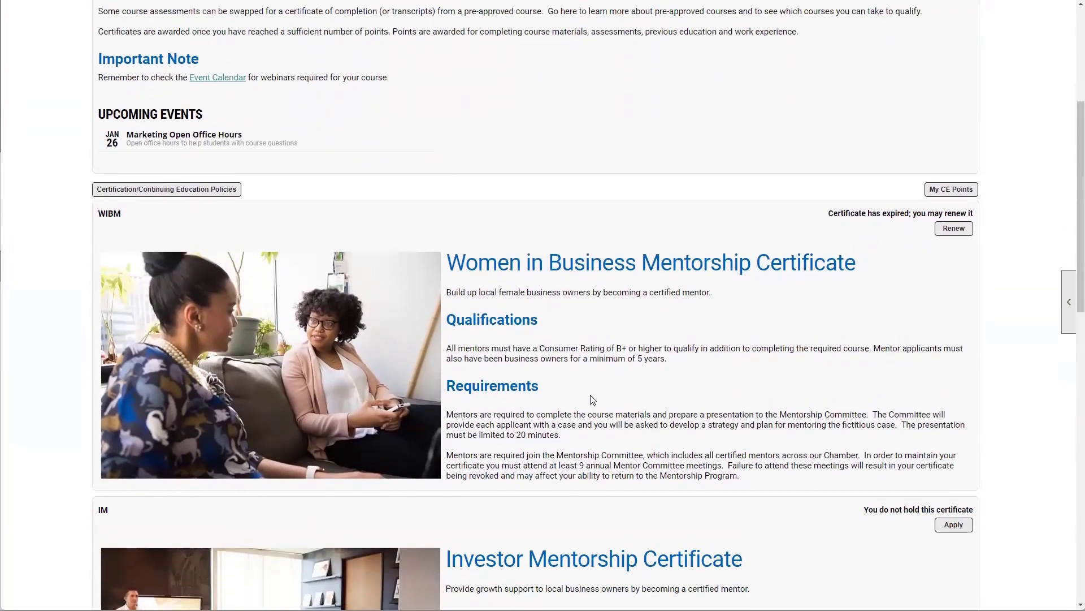
pyautogui.scroll(2, 592, 397)
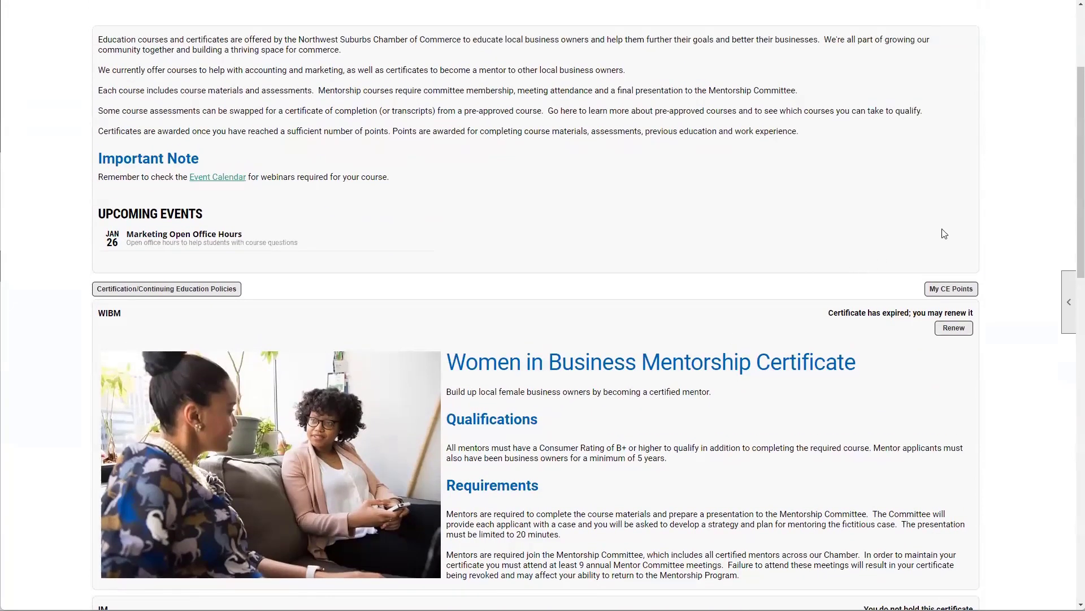
pyautogui.scroll(2, 934, 235)
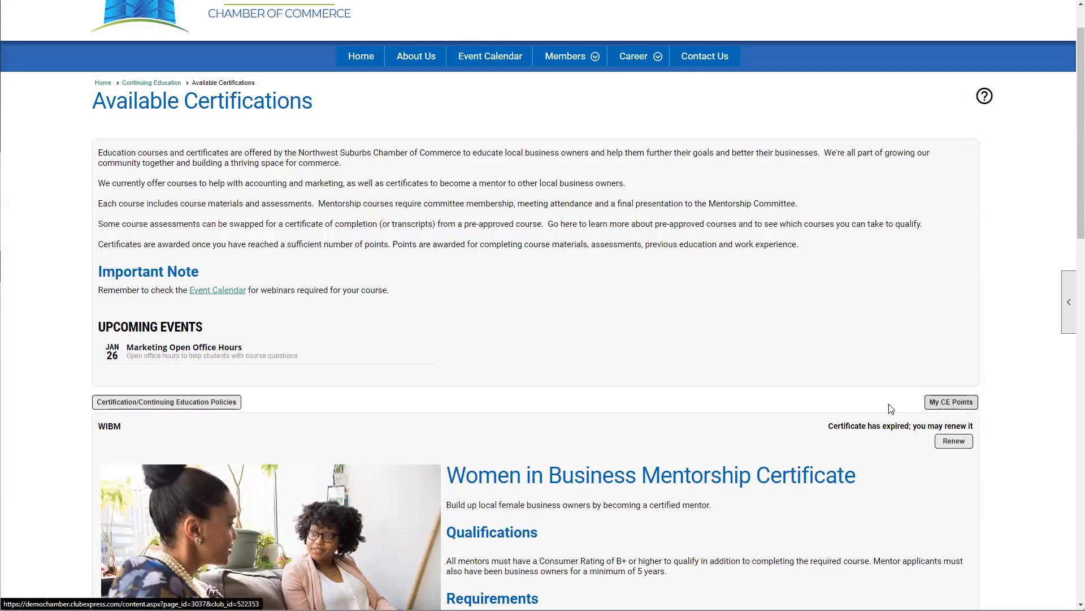
# Open the member's own CE points page and start a new point of type Bachelor's Degree
pyautogui.click(948, 405)
pyautogui.scroll(-1, 594, 402)
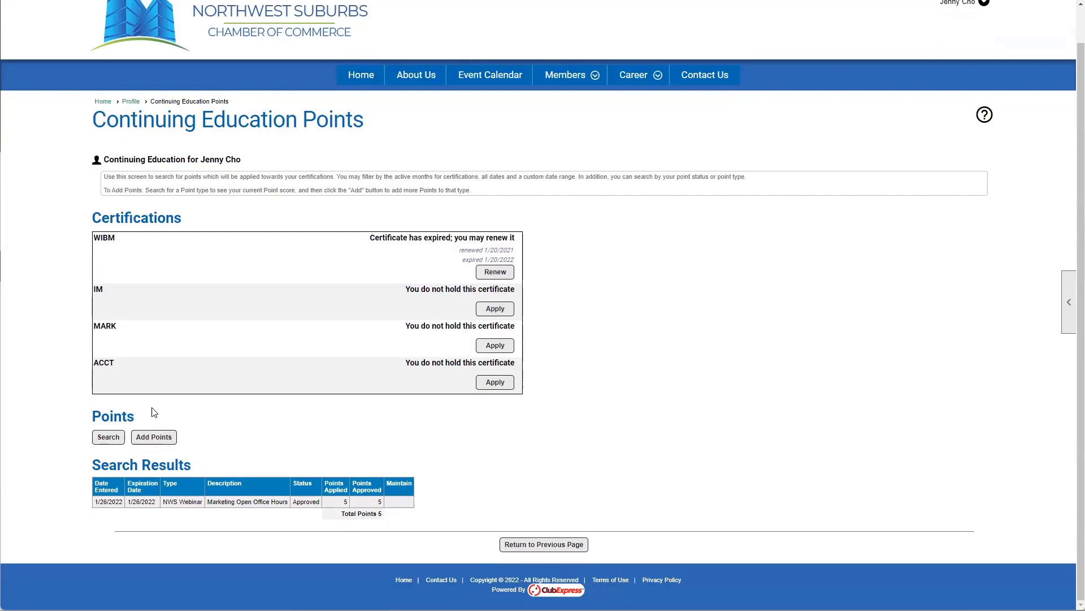
pyautogui.click(165, 441)
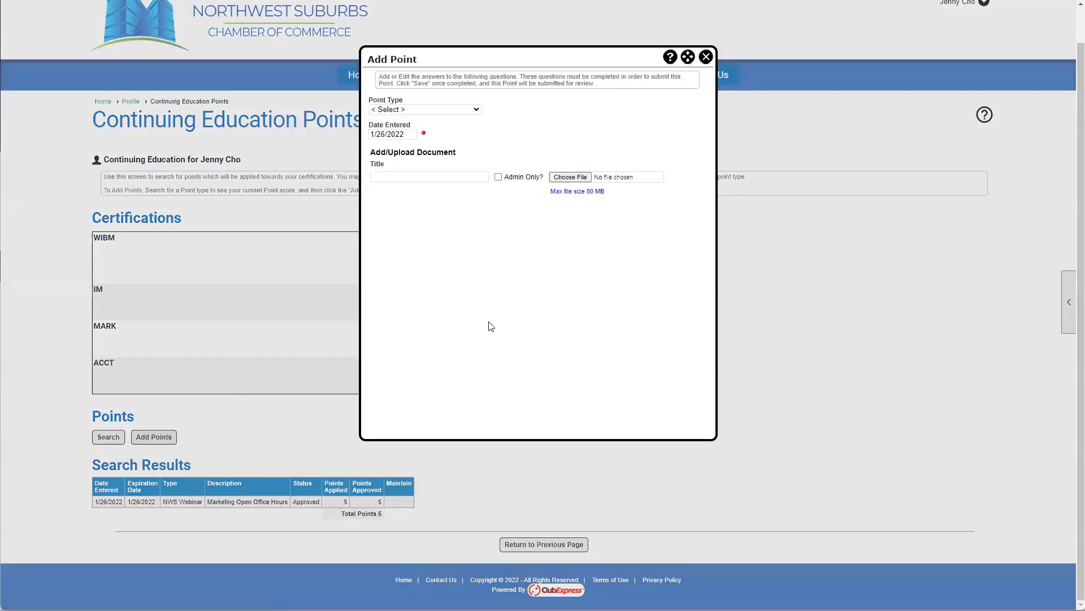
pyautogui.click(460, 111)
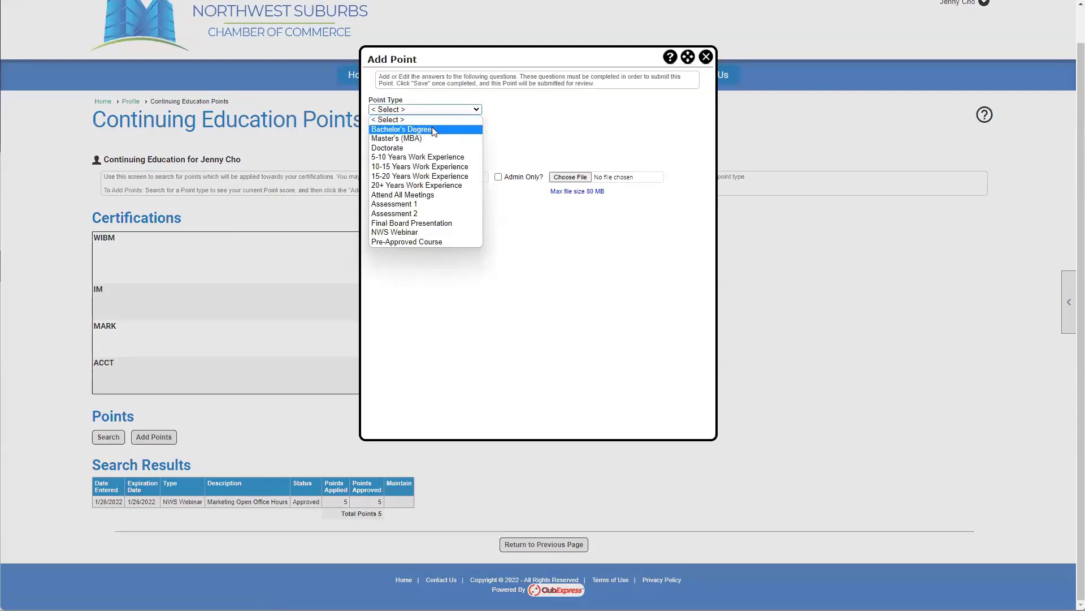
pyautogui.click(434, 132)
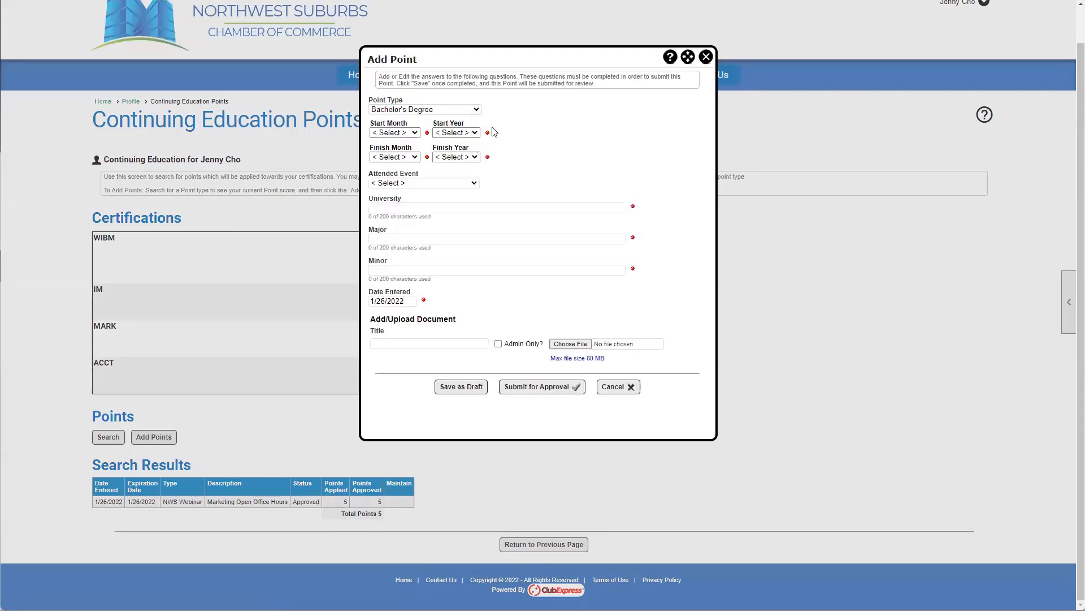
# Set the degree's start month to August and start year to 2010
pyautogui.click(404, 133)
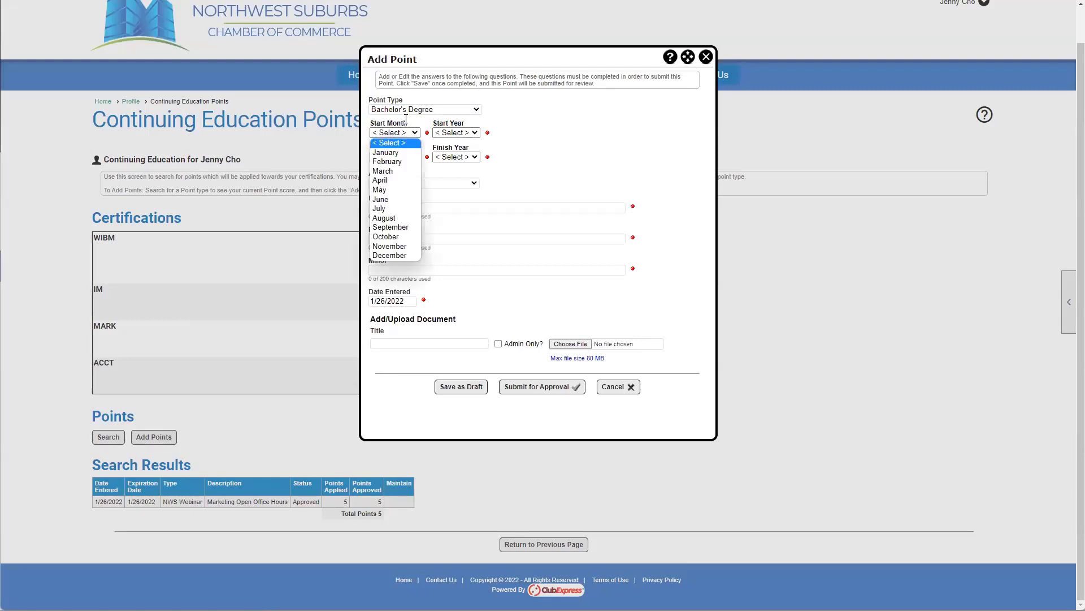
pyautogui.moveTo(405, 119); pyautogui.dragTo(376, 121)
pyautogui.click(371, 120)
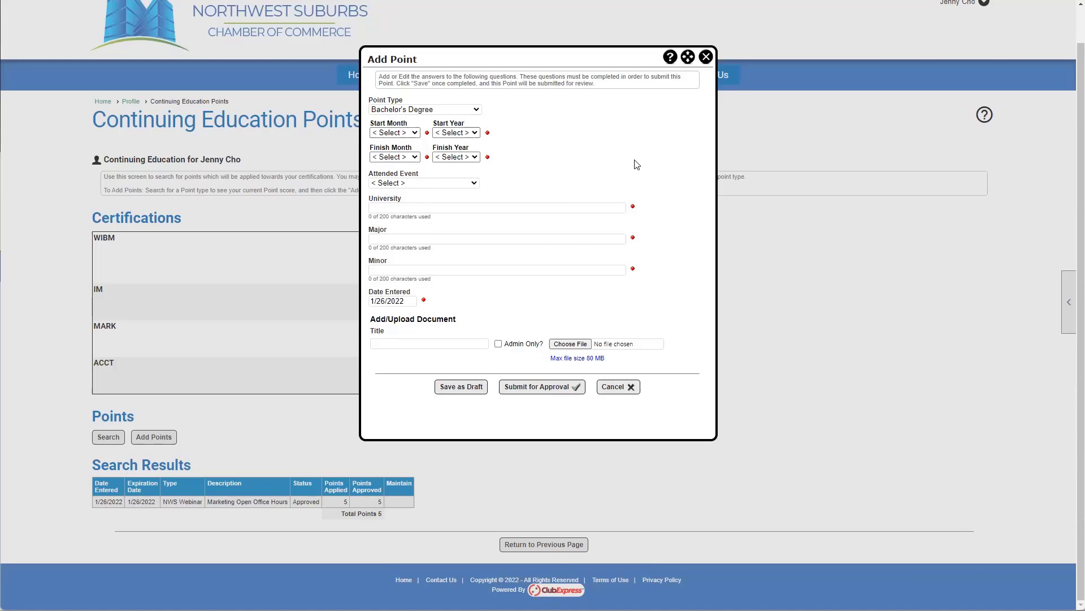
pyautogui.click(407, 134)
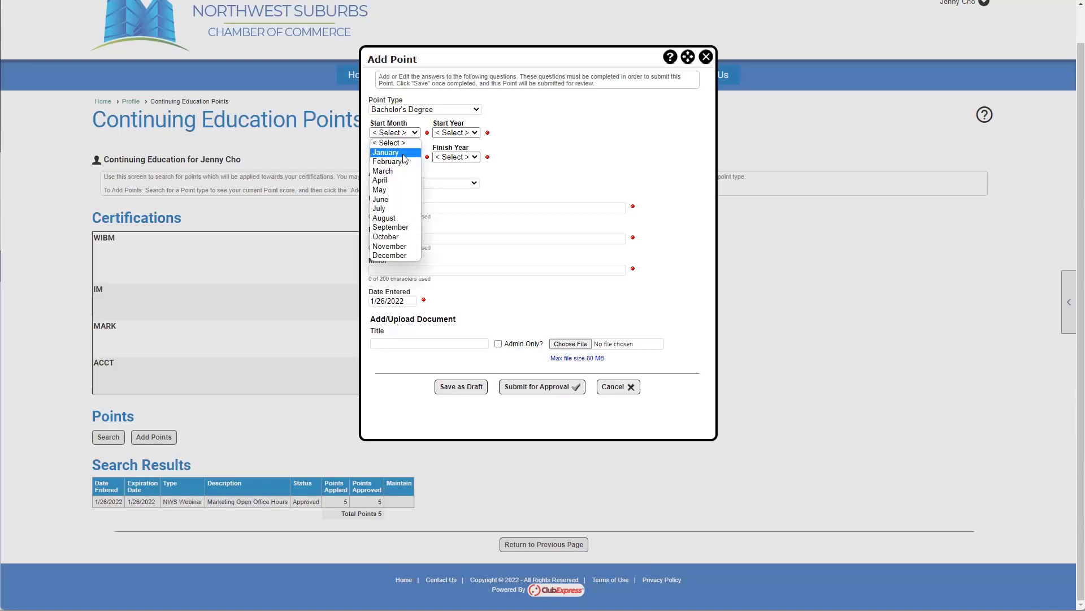
pyautogui.click(403, 153)
pyautogui.click(393, 133)
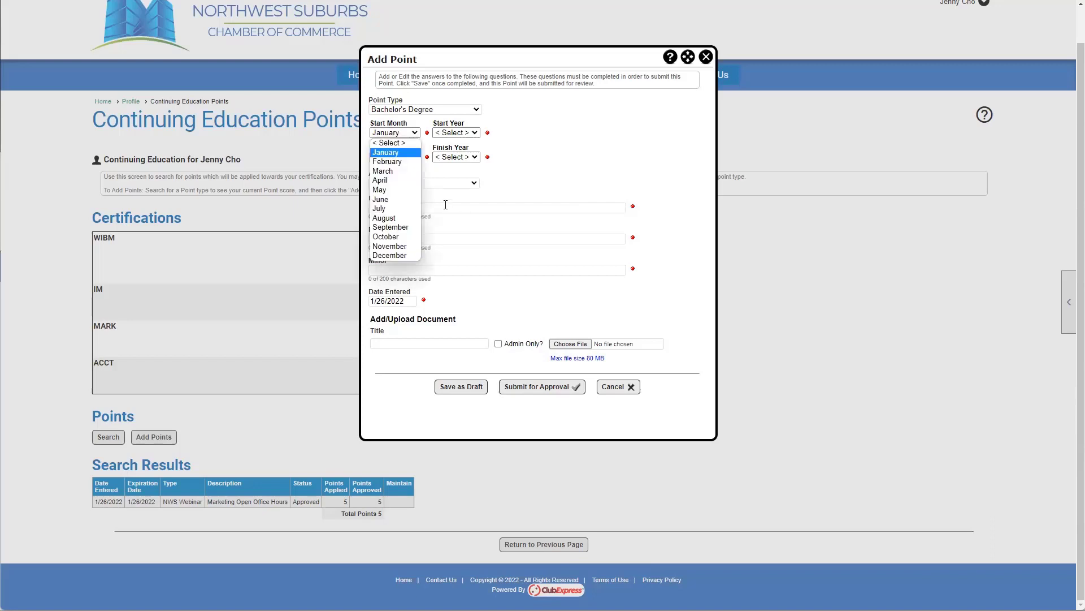
pyautogui.click(403, 219)
pyautogui.click(471, 134)
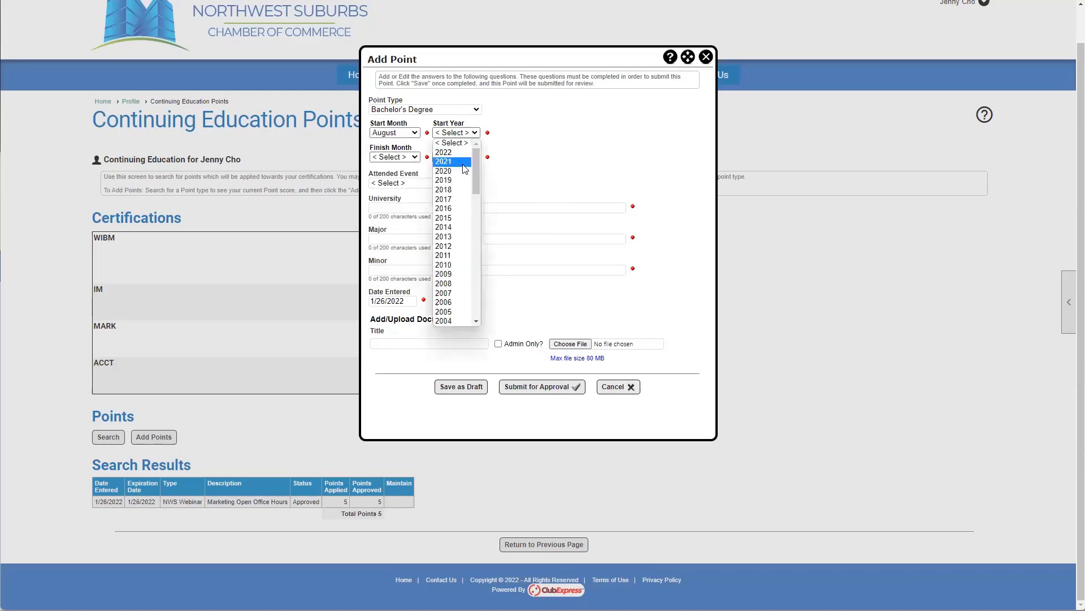
pyautogui.click(464, 268)
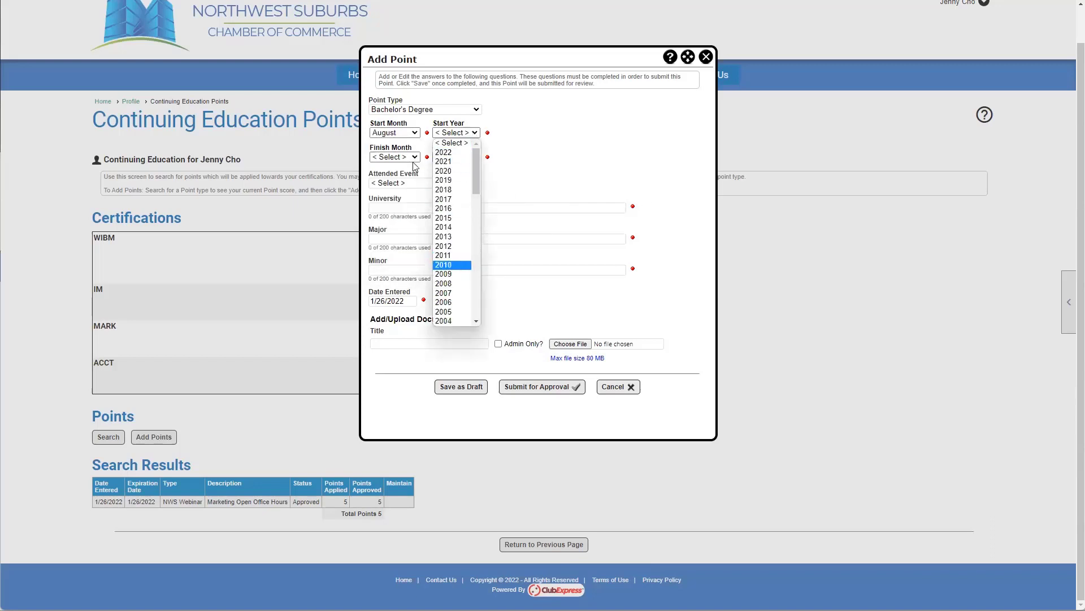
# Set the degree's finish month to March and finish year to 2014
pyautogui.click(413, 158)
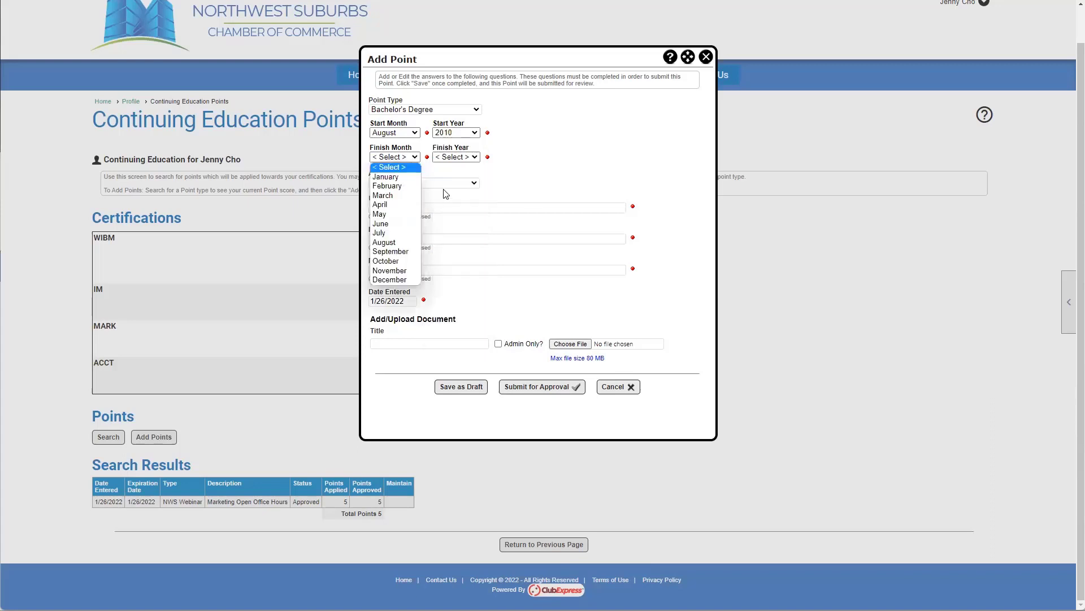
pyautogui.click(412, 195)
pyautogui.click(457, 156)
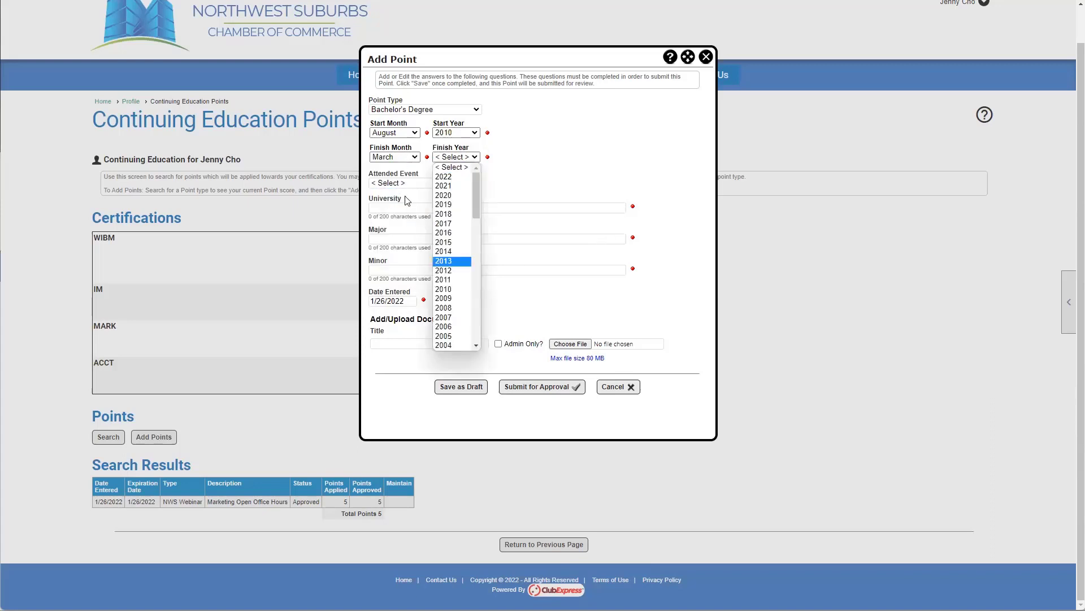
pyautogui.click(456, 251)
# Fill in University, Major and Minor with "test", leaving Attended Event unselected
pyautogui.click(464, 184)
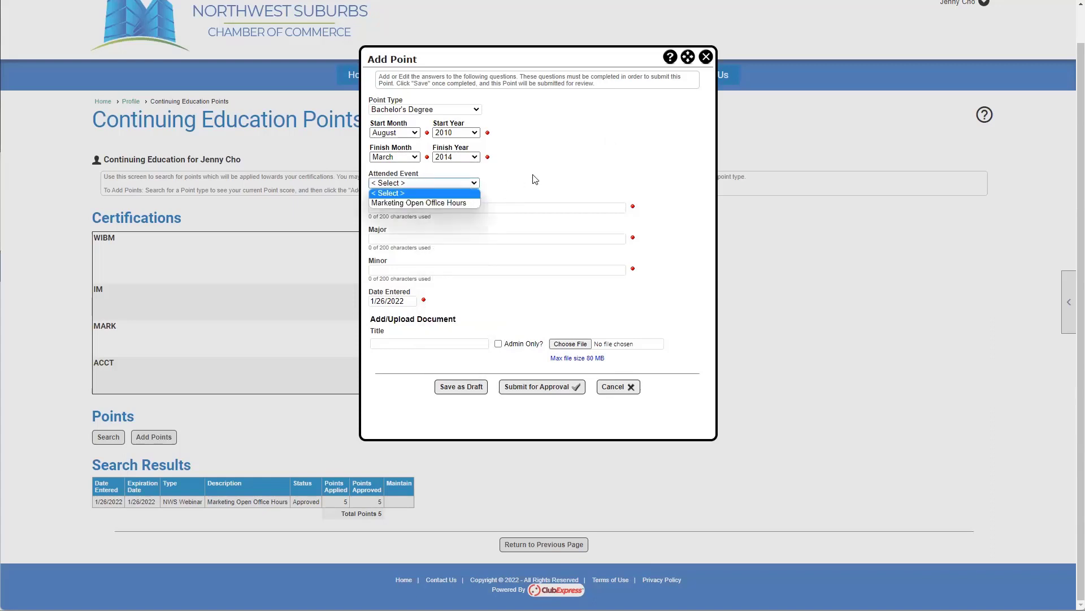
pyautogui.click(535, 179)
pyautogui.click(441, 209)
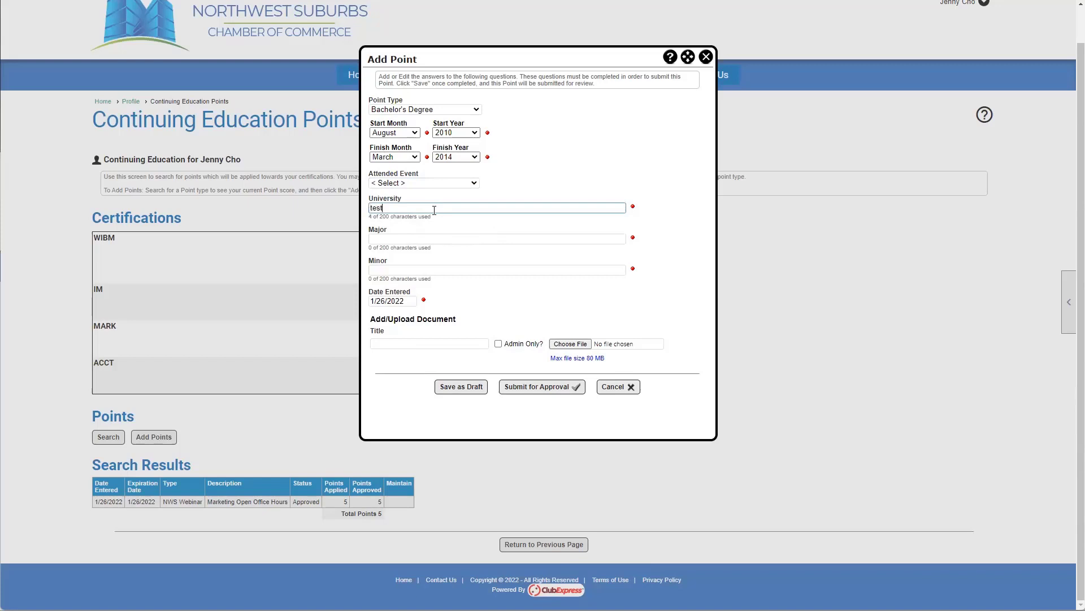
pyautogui.click(418, 240)
pyautogui.click(421, 270)
pyautogui.write('test')
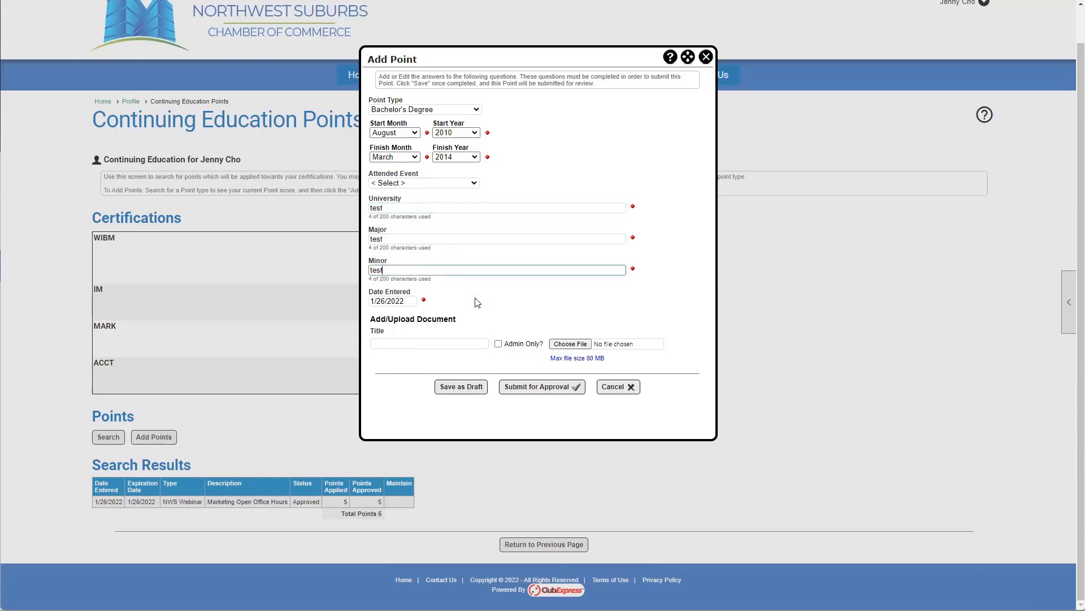
pyautogui.click(475, 302)
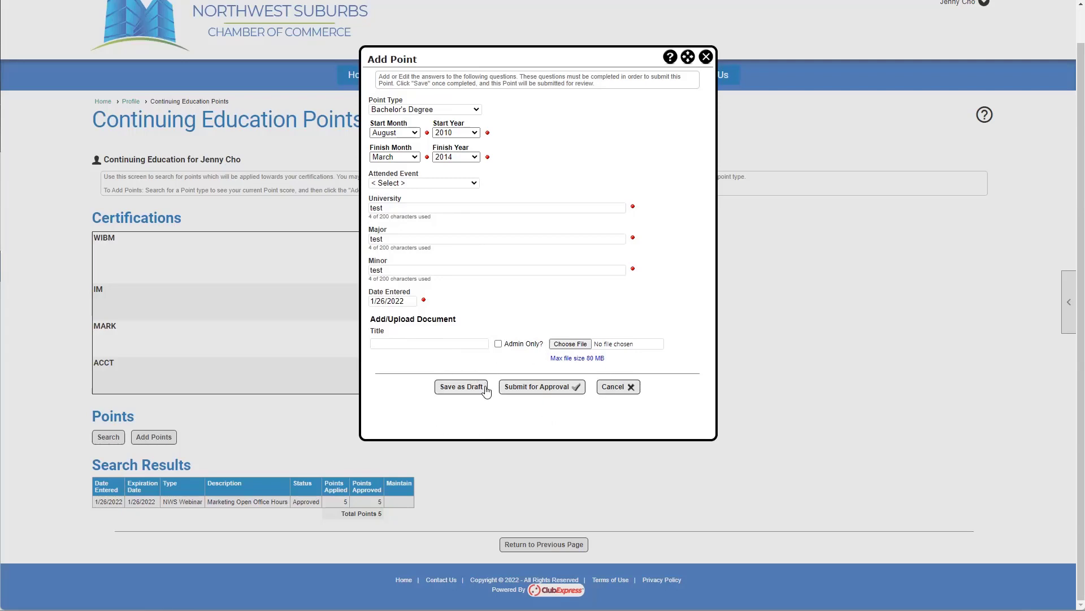
# Save the Bachelor's Degree point as a draft, and reopen the draft to submit it for approval
pyautogui.click(452, 387)
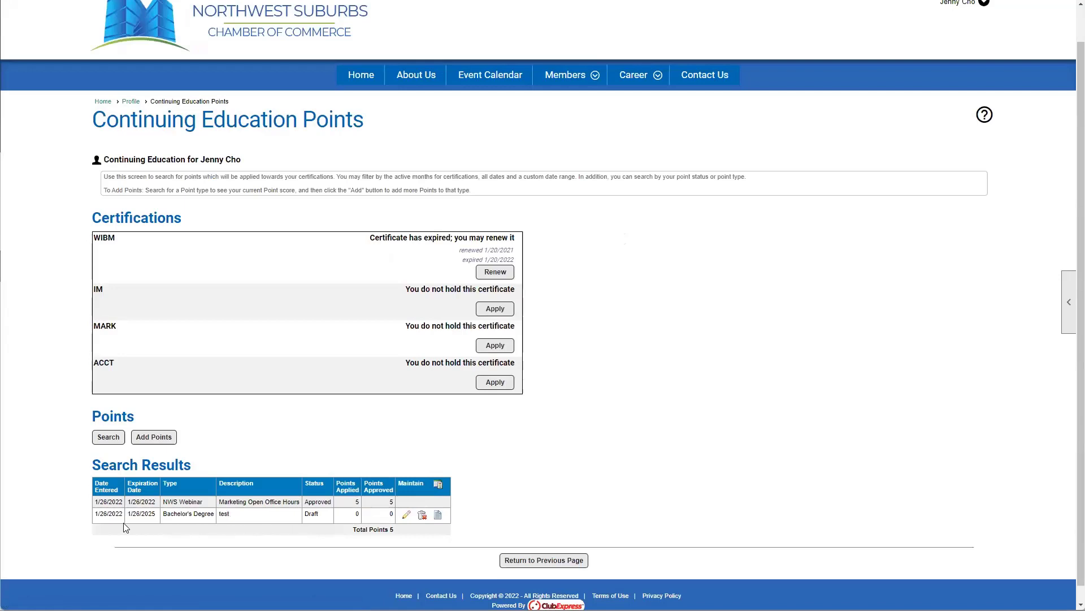
pyautogui.click(406, 514)
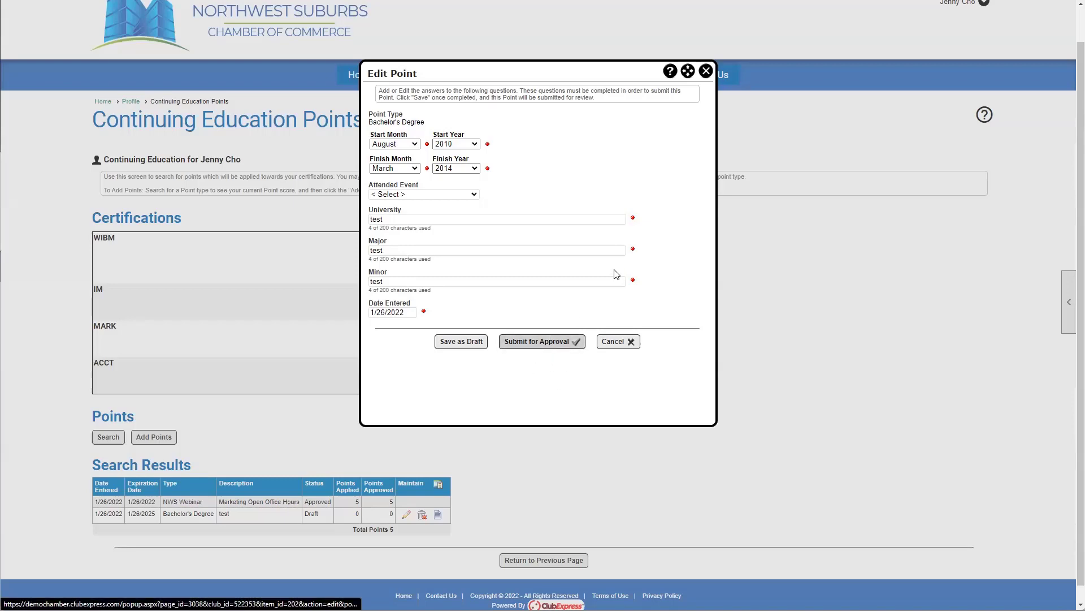
pyautogui.click(541, 342)
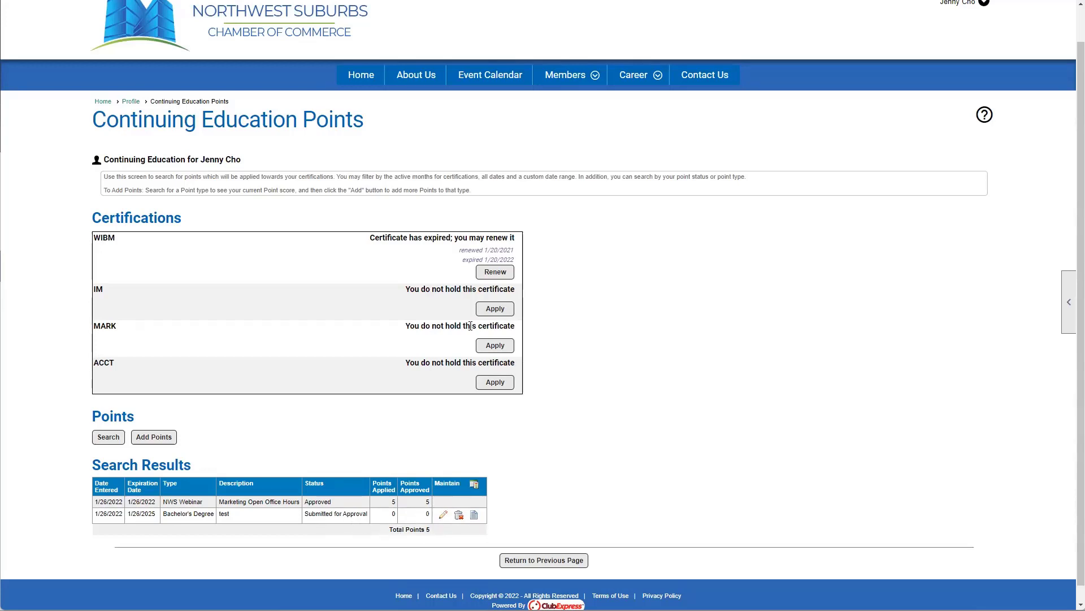
# Look through the point types offered for another new point, and close the form without adding one
pyautogui.click(155, 436)
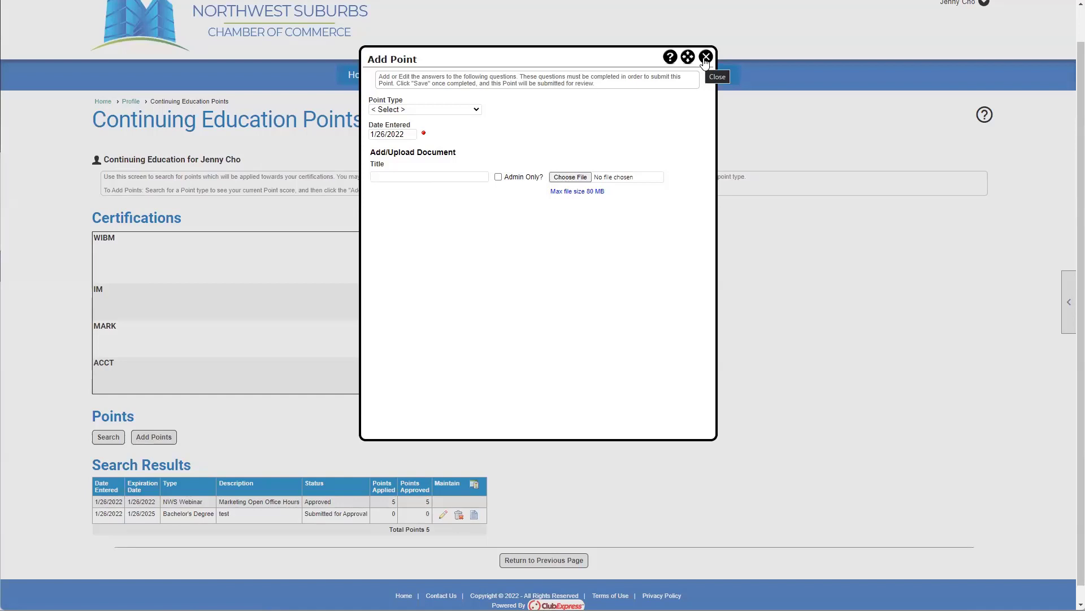
pyautogui.click(411, 111)
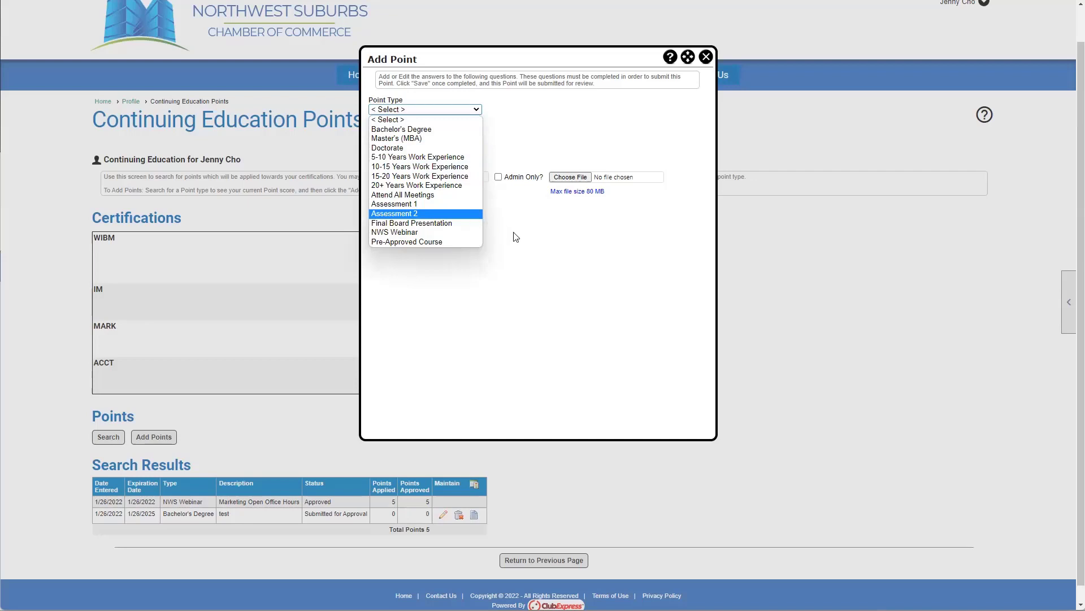
pyautogui.click(541, 241)
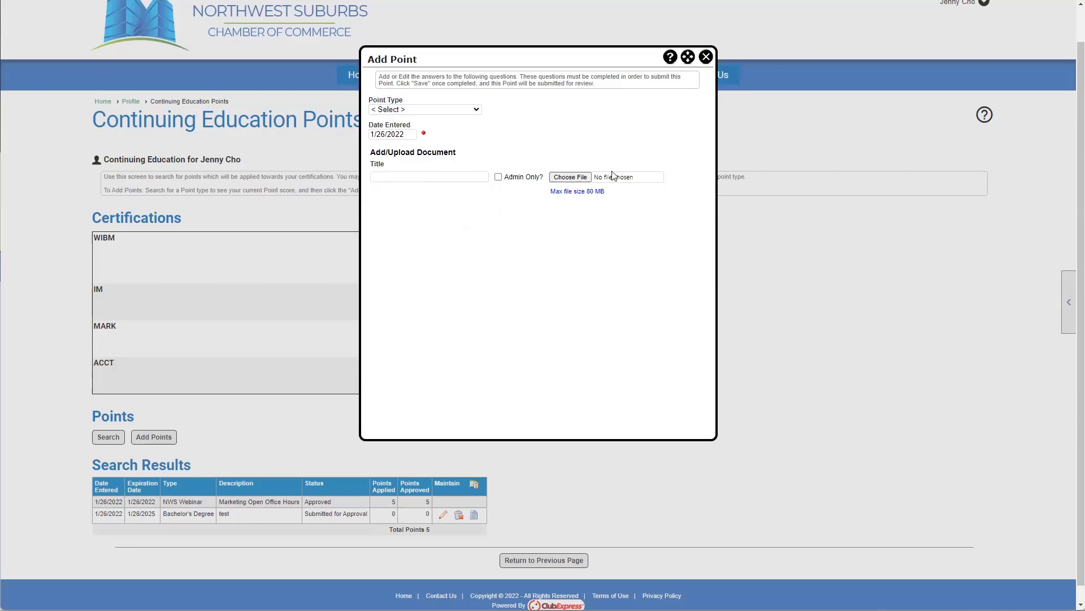
pyautogui.click(707, 57)
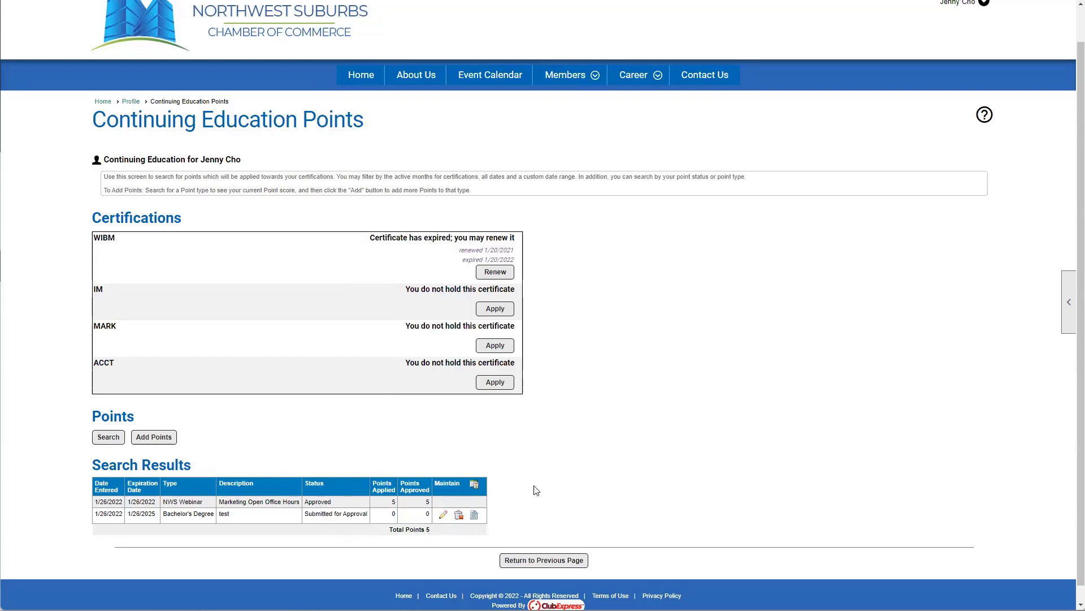
# Return to the Available Certifications page through the Career section
pyautogui.scroll(1, 628, 523)
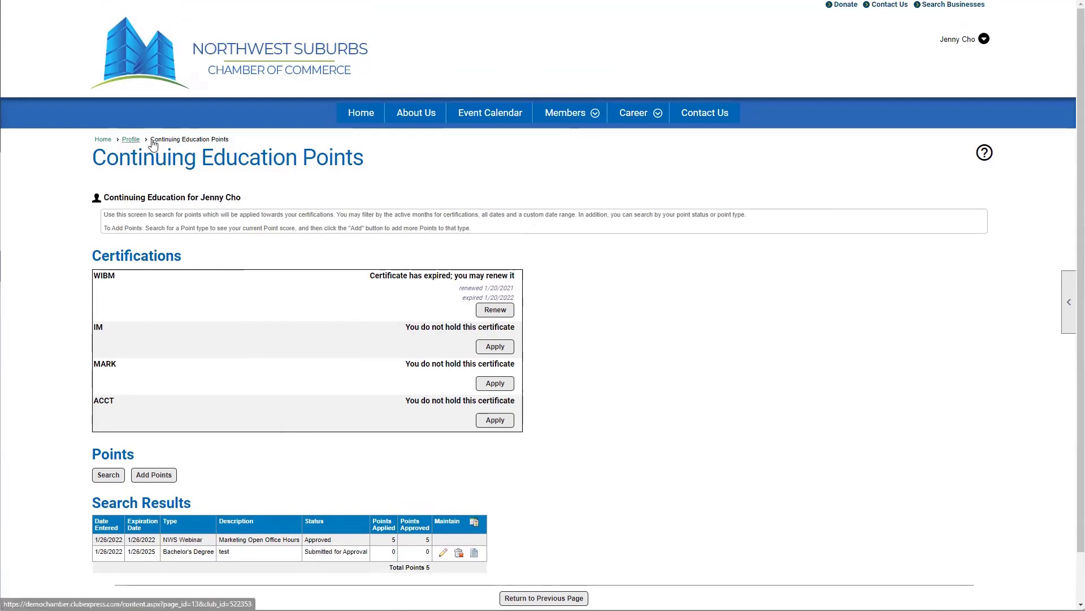
pyautogui.moveTo(634, 113)
pyautogui.click(633, 133)
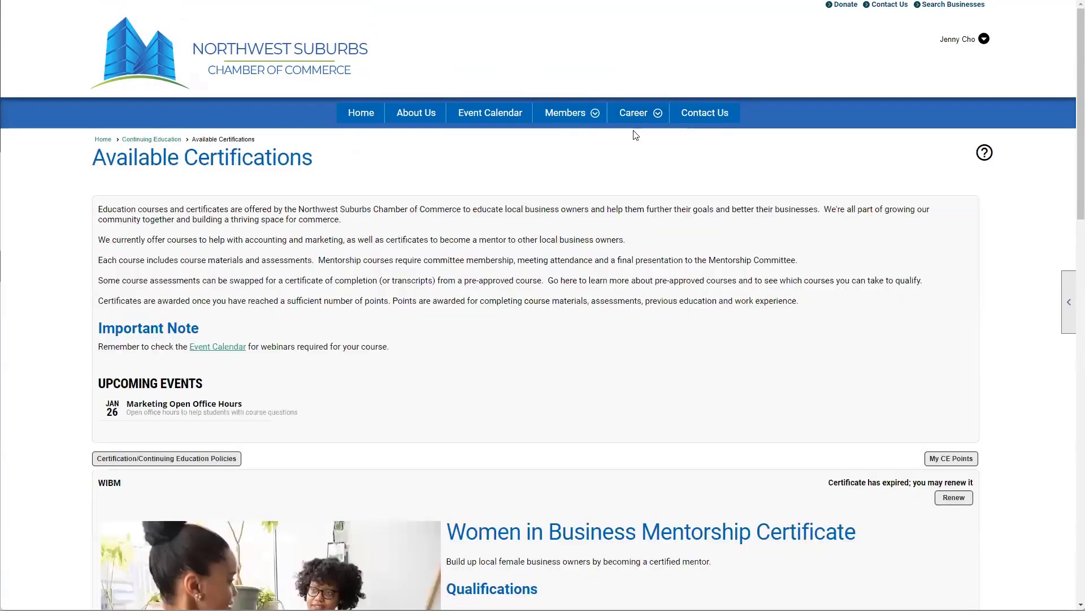
# Open the member profile and go to Continuing Education from its member options
pyautogui.click(984, 39)
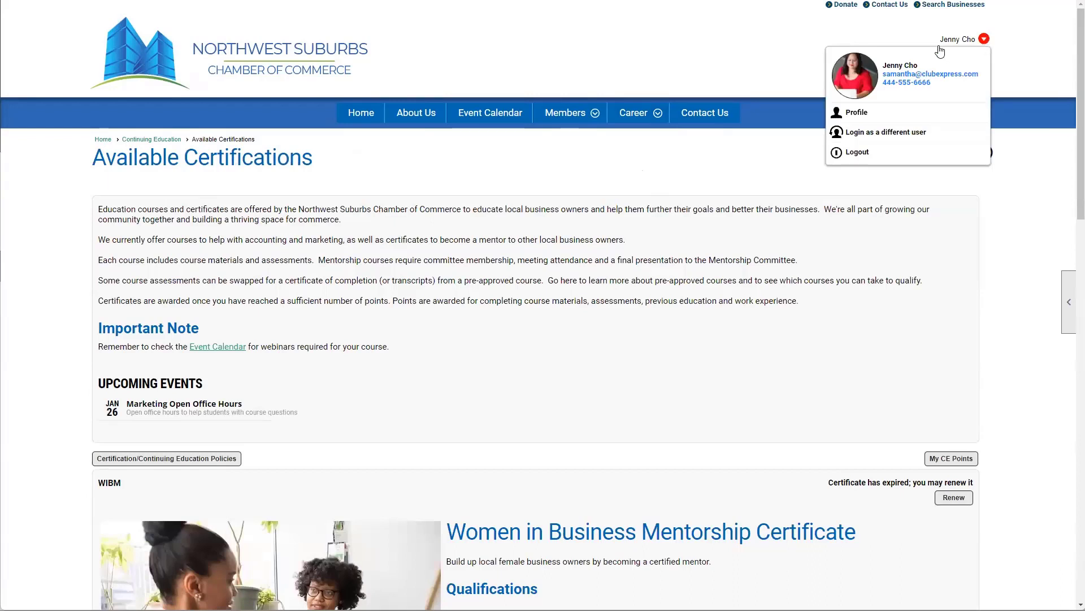
pyautogui.click(982, 44)
pyautogui.click(965, 42)
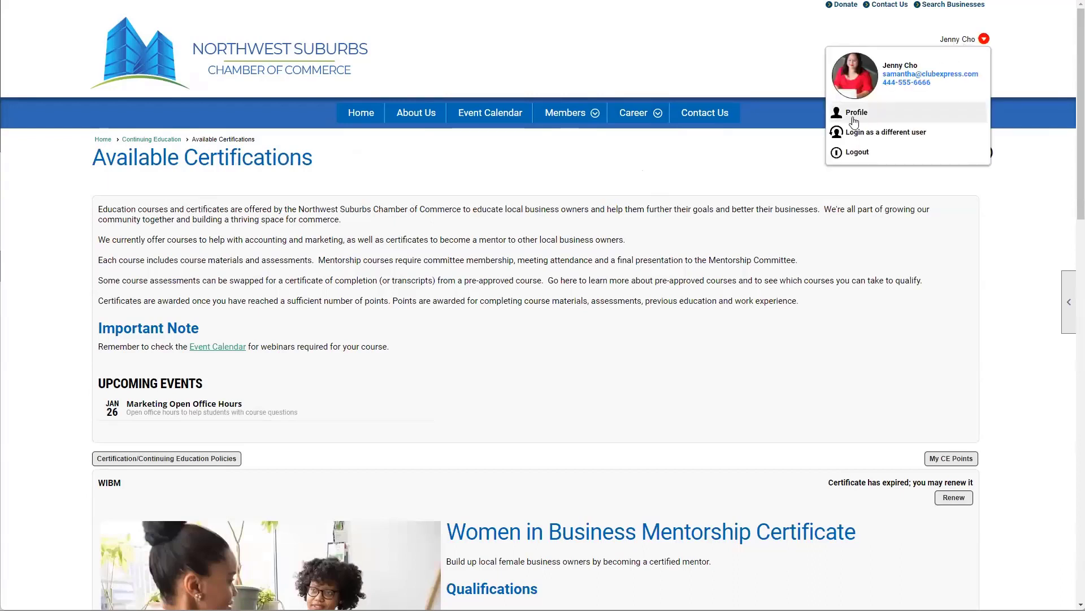
pyautogui.click(898, 106)
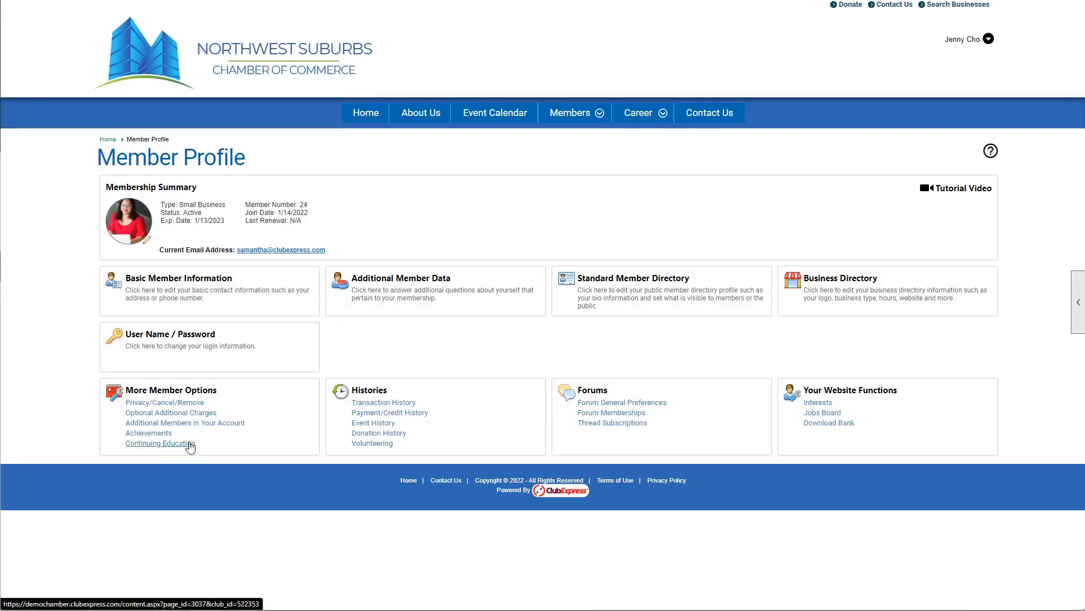
pyautogui.click(158, 447)
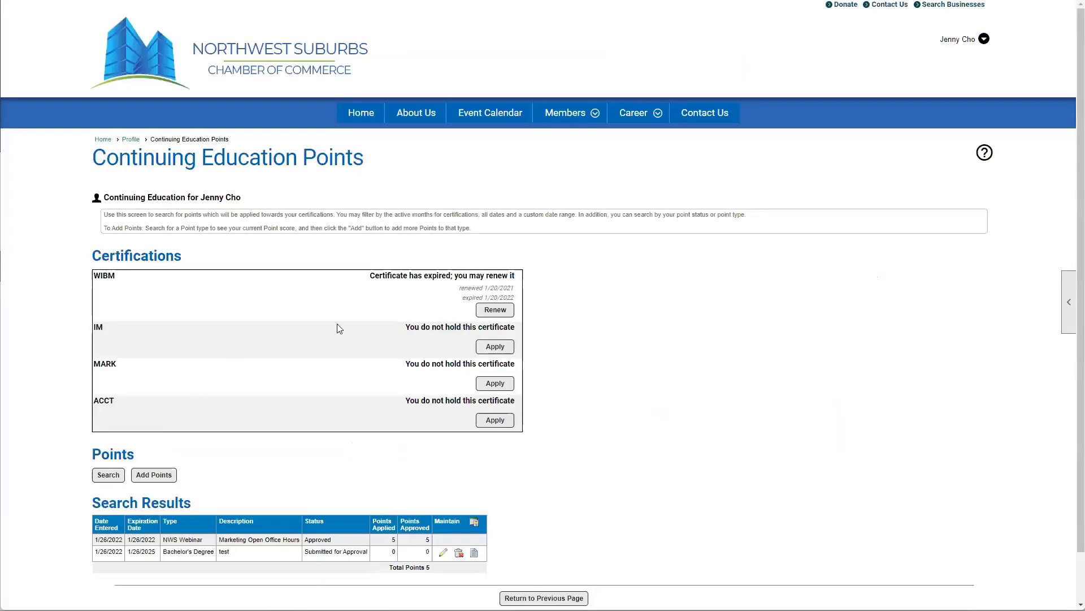
# Return to the Available Certifications page under Career and review the listed mentorship certificates, their requirements and their status
pyautogui.scroll(-2, 595, 473)
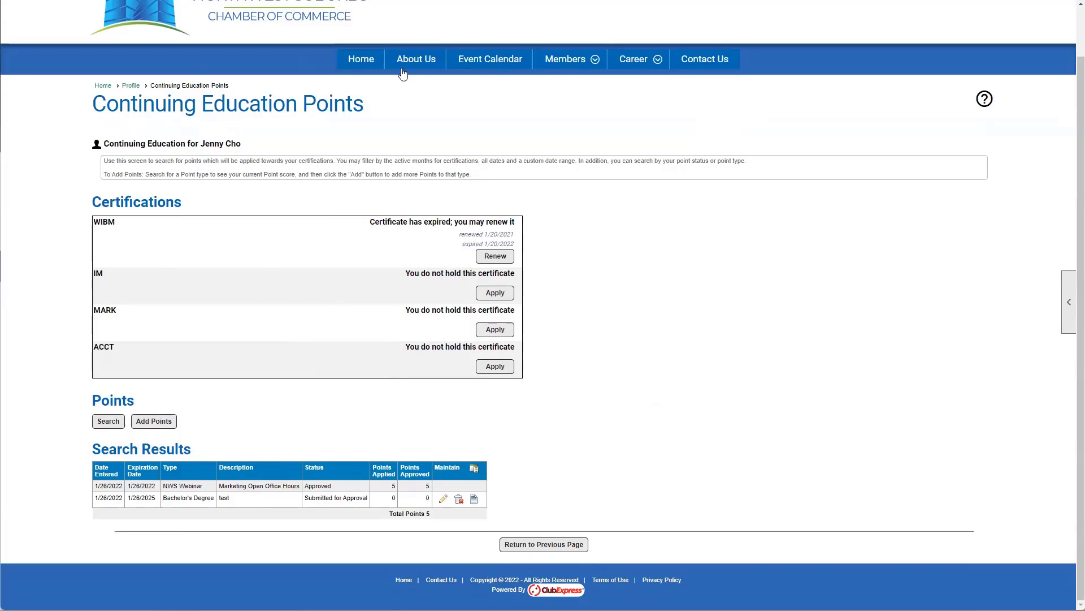
pyautogui.scroll(1, 718, 496)
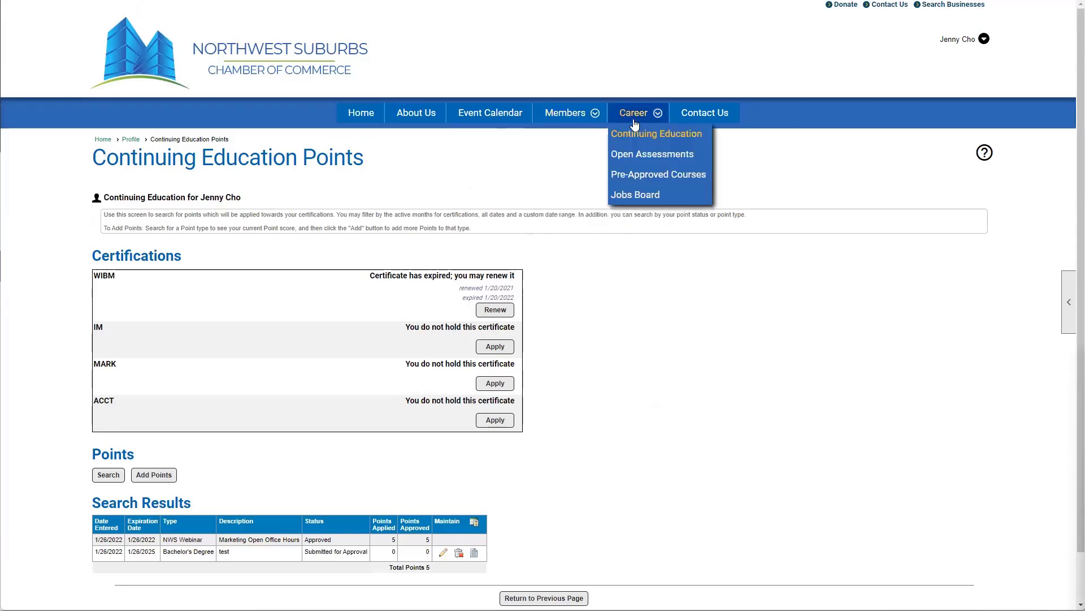
pyautogui.click(635, 134)
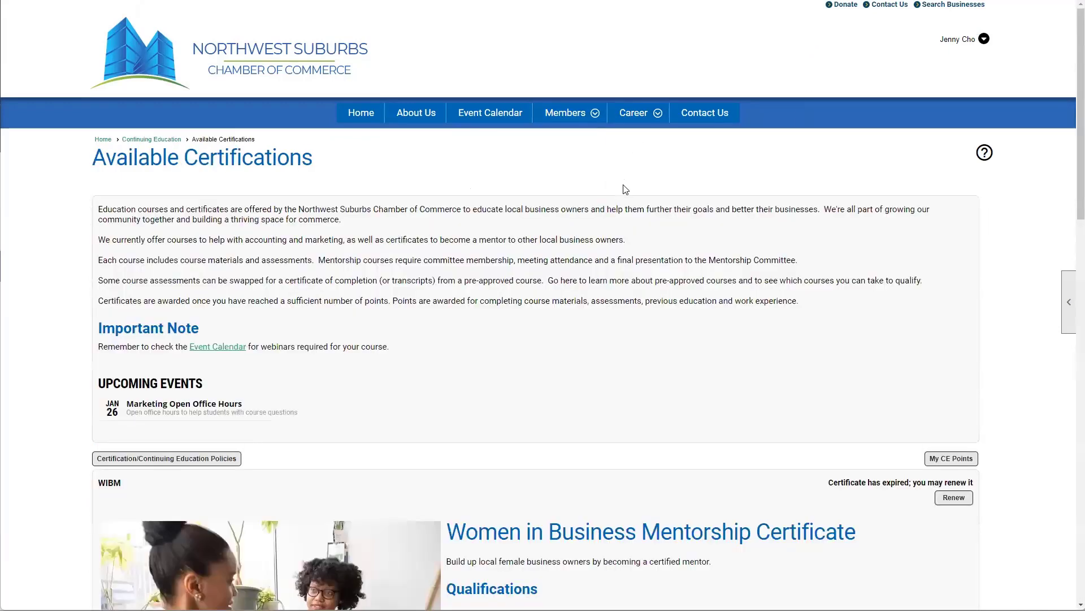
pyautogui.scroll(-3, 626, 188)
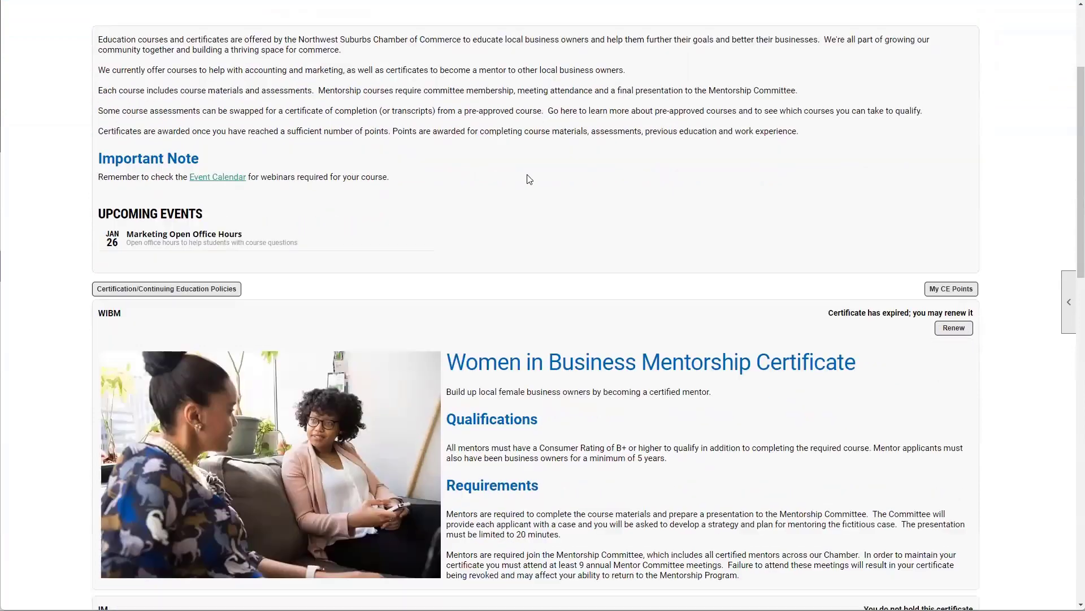
pyautogui.scroll(1, 526, 178)
pyautogui.scroll(-3, 456, 147)
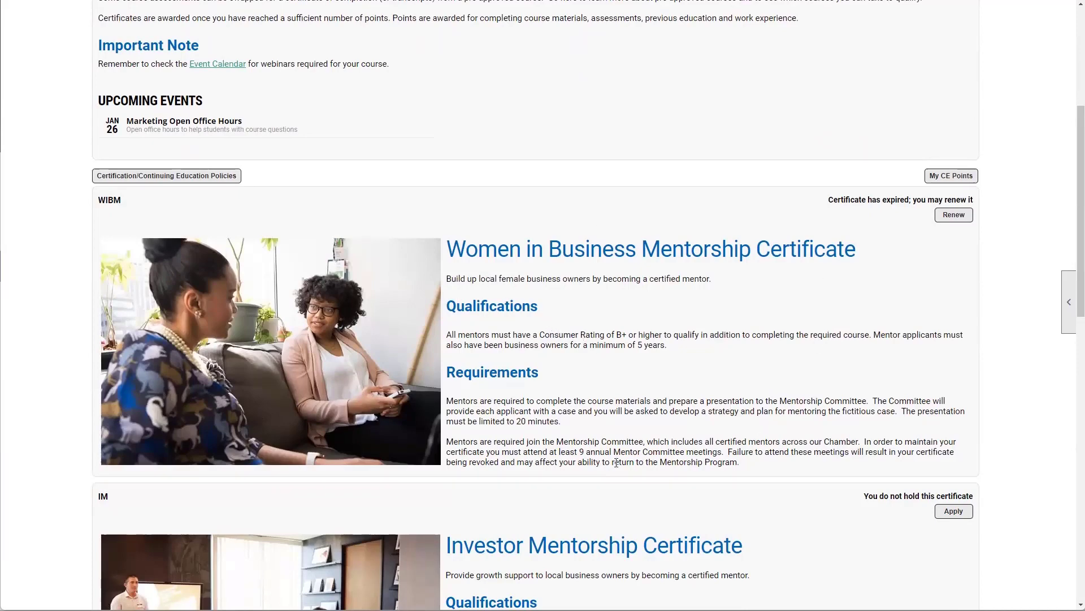
pyautogui.scroll(-1, 710, 460)
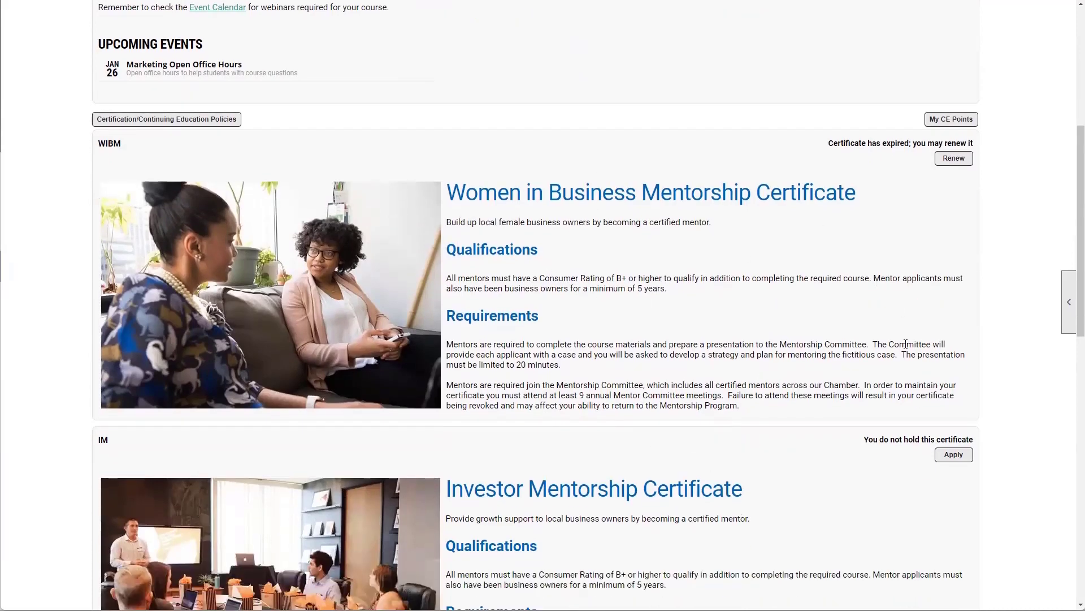
pyautogui.scroll(-4, 905, 344)
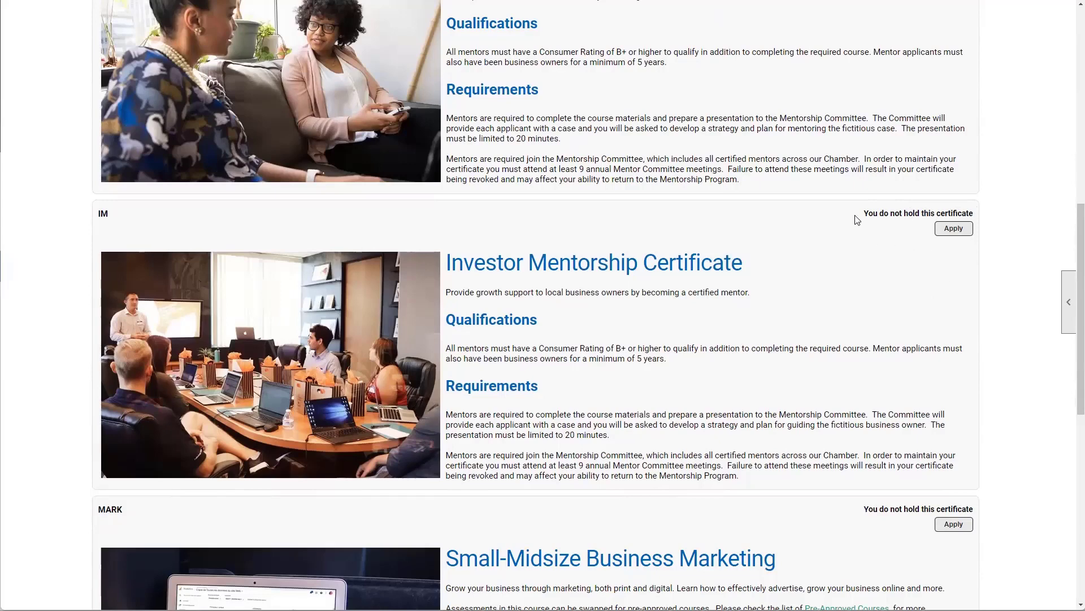
# Apply for the Investor Mentorship (IM) certificate, agreeing to the Investor Mentor Affidavit and continuing to the application fees
pyautogui.moveTo(873, 214); pyautogui.dragTo(893, 212)
pyautogui.click(892, 212)
pyautogui.click(953, 229)
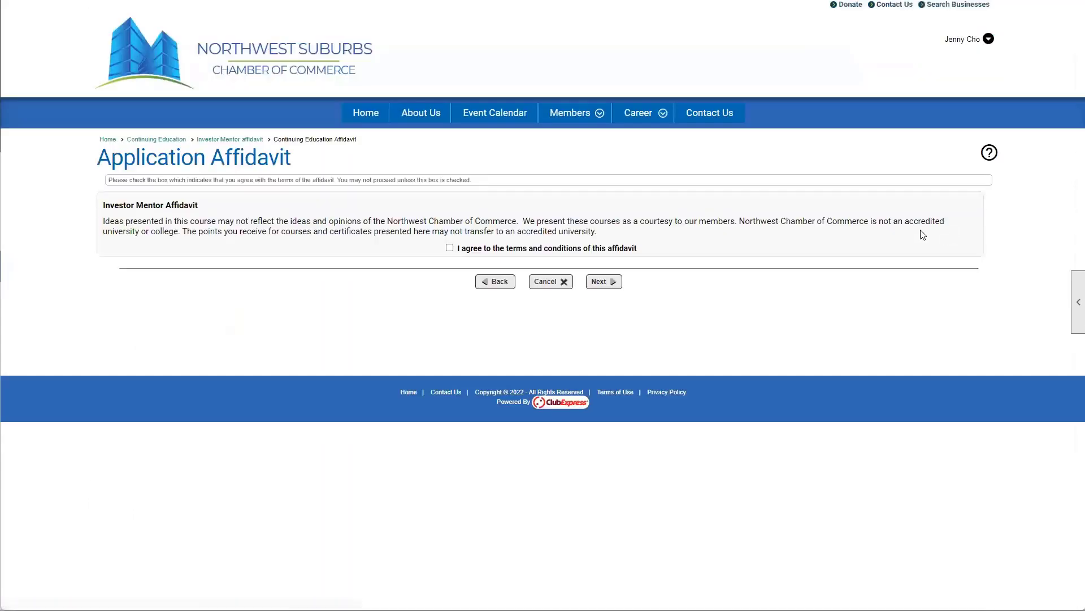
pyautogui.click(450, 248)
pyautogui.moveTo(103, 205); pyautogui.dragTo(650, 235)
pyautogui.click(649, 234)
pyautogui.click(611, 281)
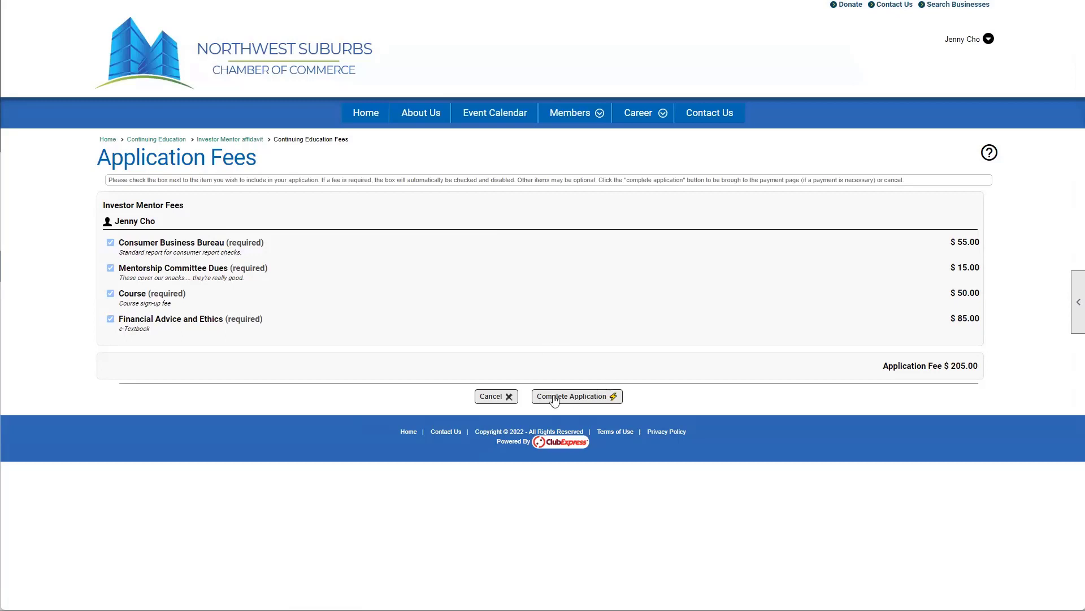
# Complete the Investor Mentor application with its required fees, and leave the payment page without paying, dismissing the pending payment reminder
pyautogui.click(579, 402)
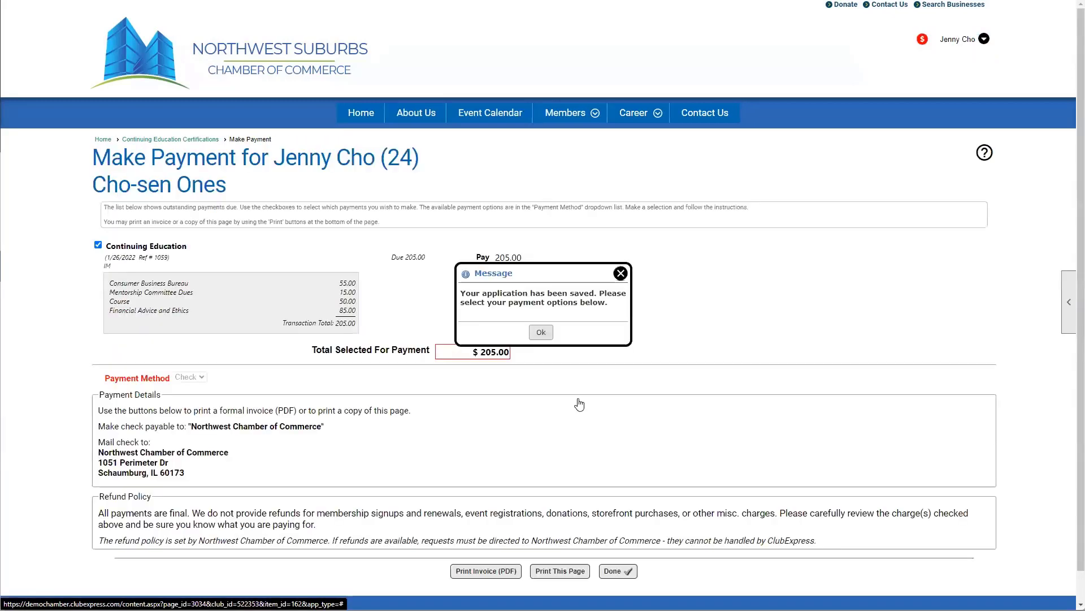
pyautogui.click(542, 334)
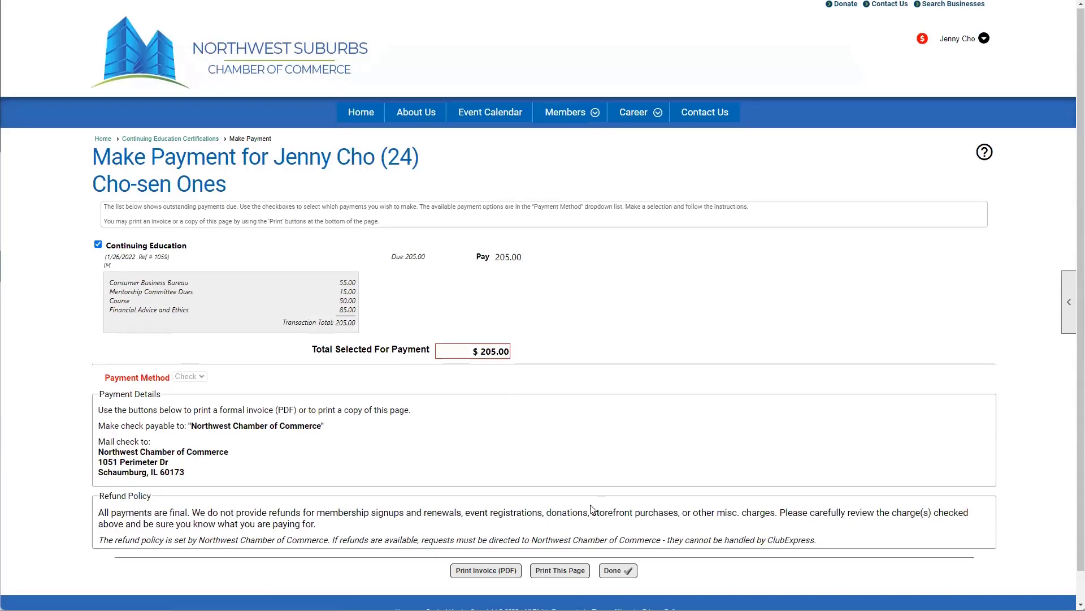
pyautogui.scroll(-1, 622, 452)
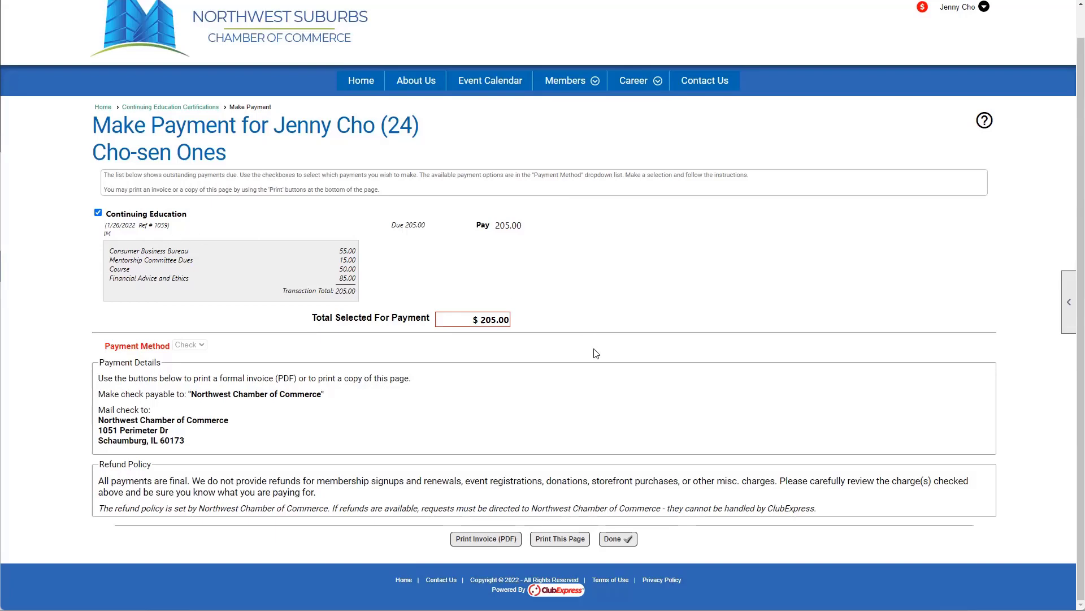
pyautogui.click(618, 538)
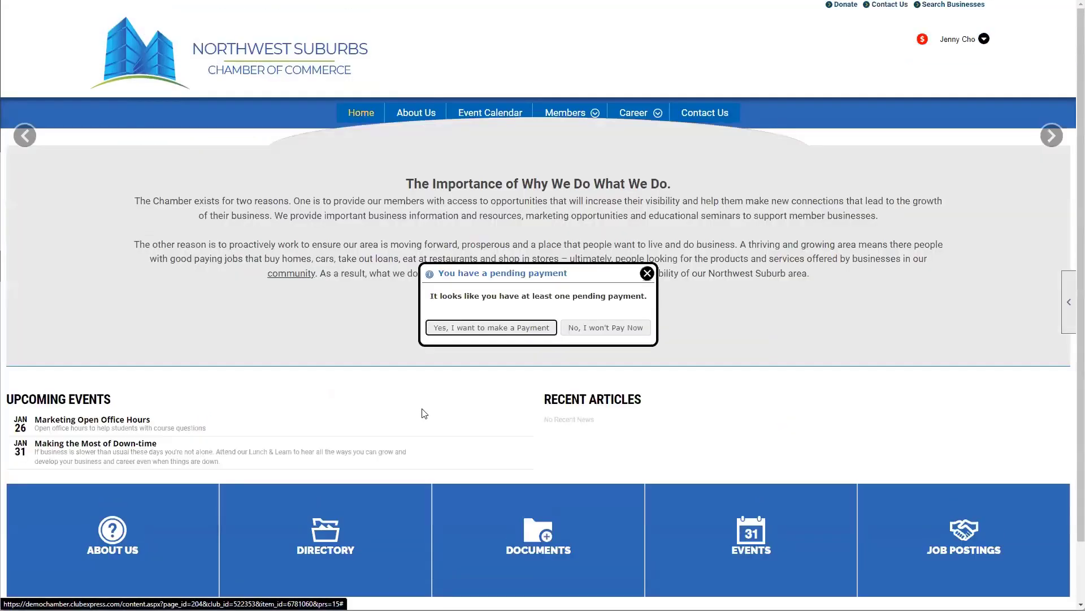
pyautogui.click(646, 274)
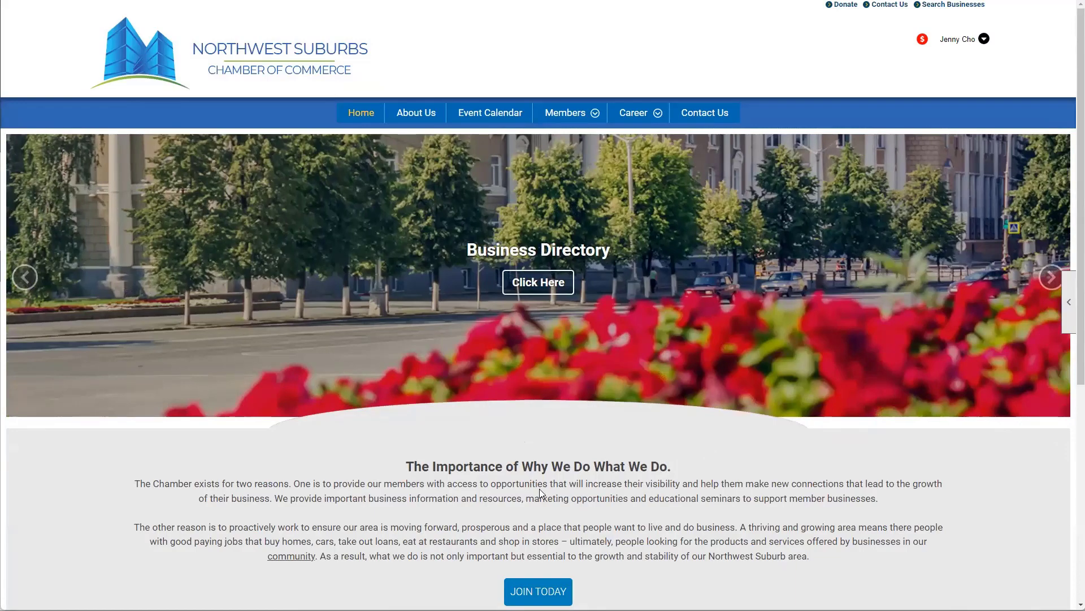
# Open the member profile and go to the Continuing Education page from its member options
pyautogui.scroll(-1, 541, 493)
pyautogui.scroll(1, 540, 490)
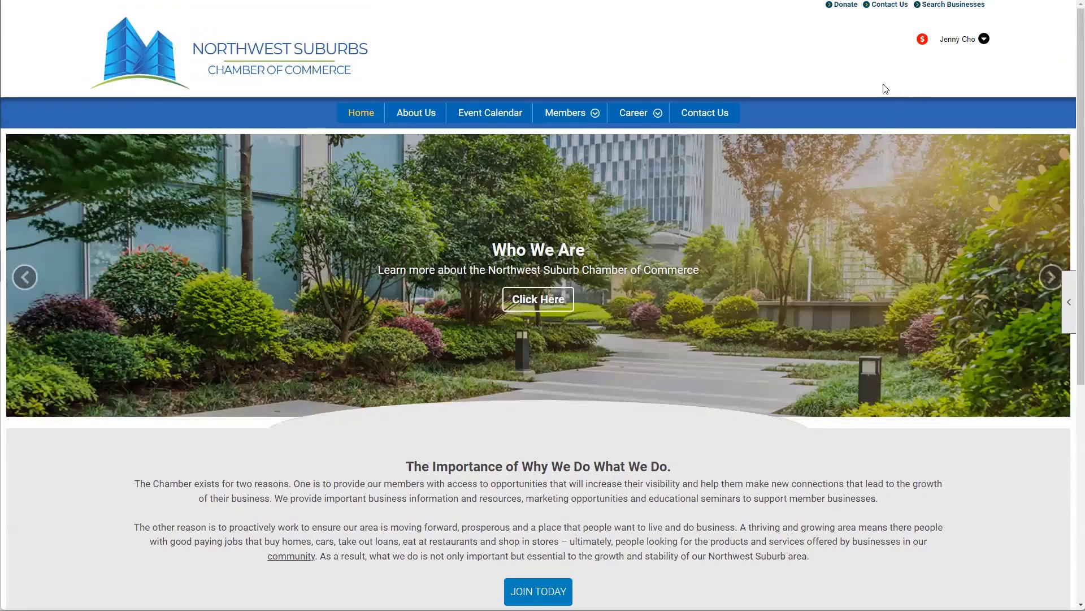
pyautogui.click(984, 40)
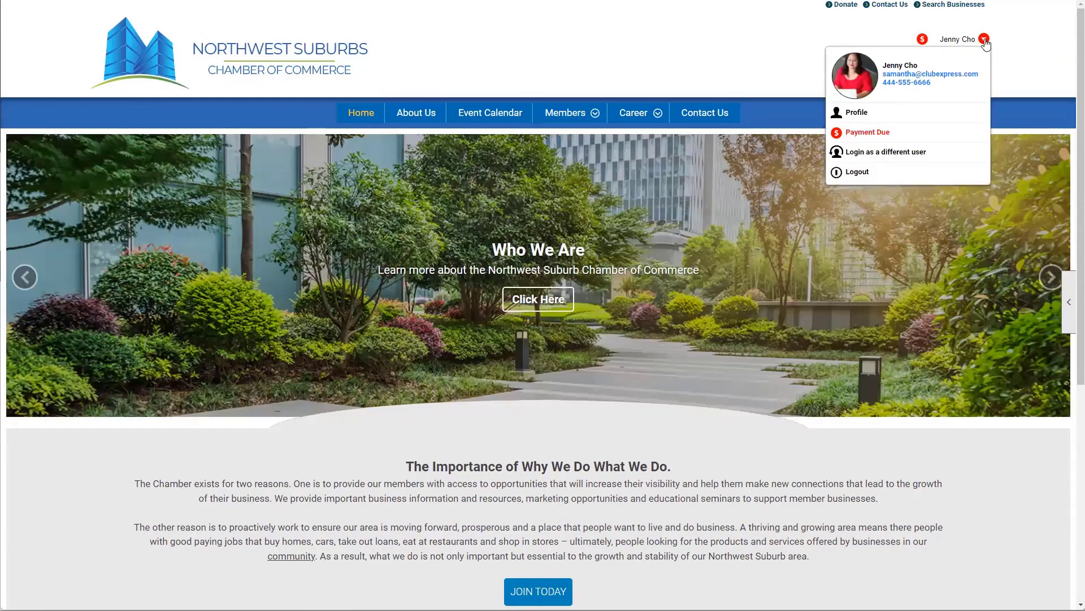
pyautogui.click(868, 113)
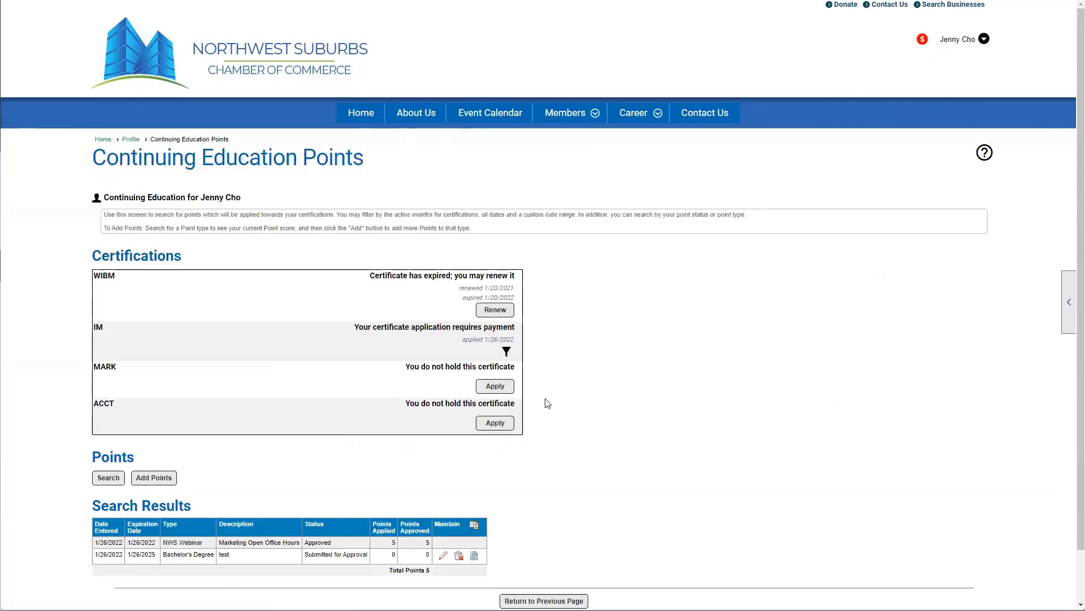
pyautogui.click(984, 38)
pyautogui.click(874, 122)
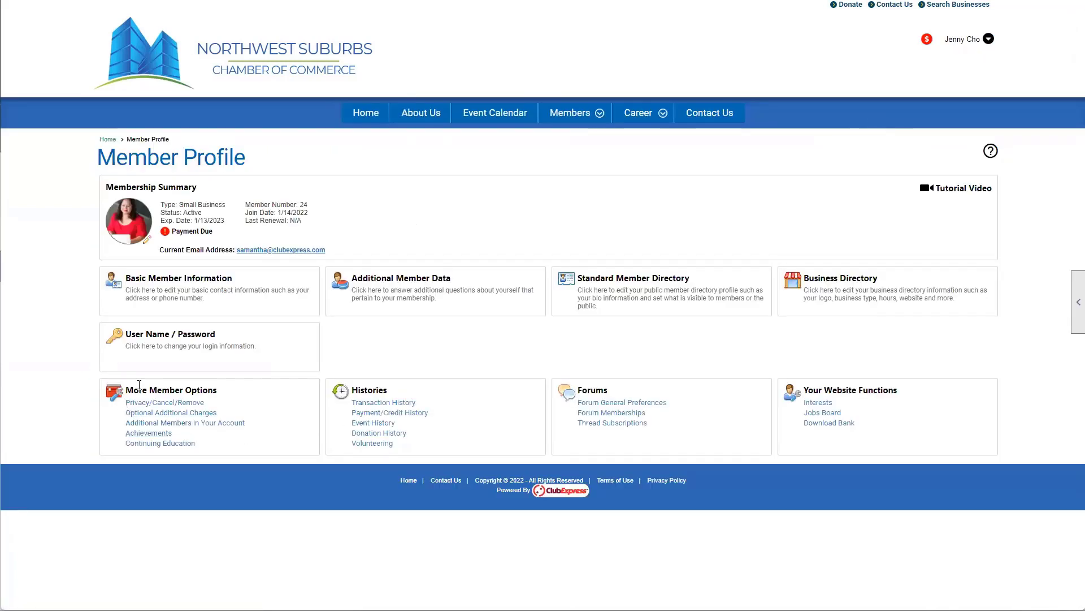
pyautogui.click(163, 443)
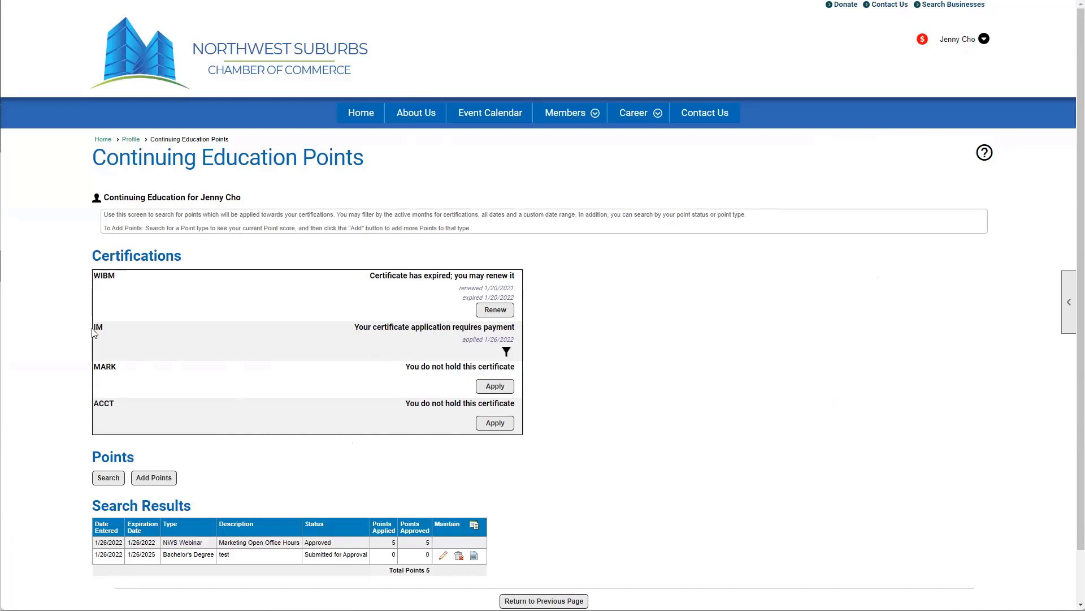
# Examine the IM certificate's application status and date, the other certifications, and the points listed in the search results
pyautogui.moveTo(92, 328); pyautogui.dragTo(110, 329)
pyautogui.click(110, 329)
pyautogui.moveTo(512, 340); pyautogui.dragTo(483, 339)
pyautogui.click(468, 339)
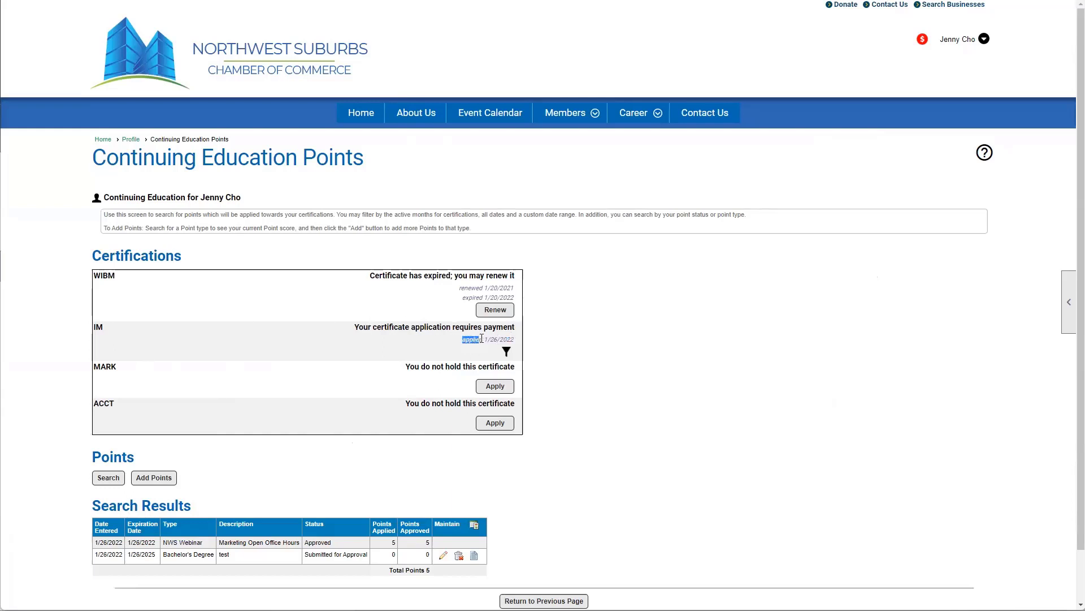
pyautogui.click(484, 338)
pyautogui.scroll(-1, 565, 481)
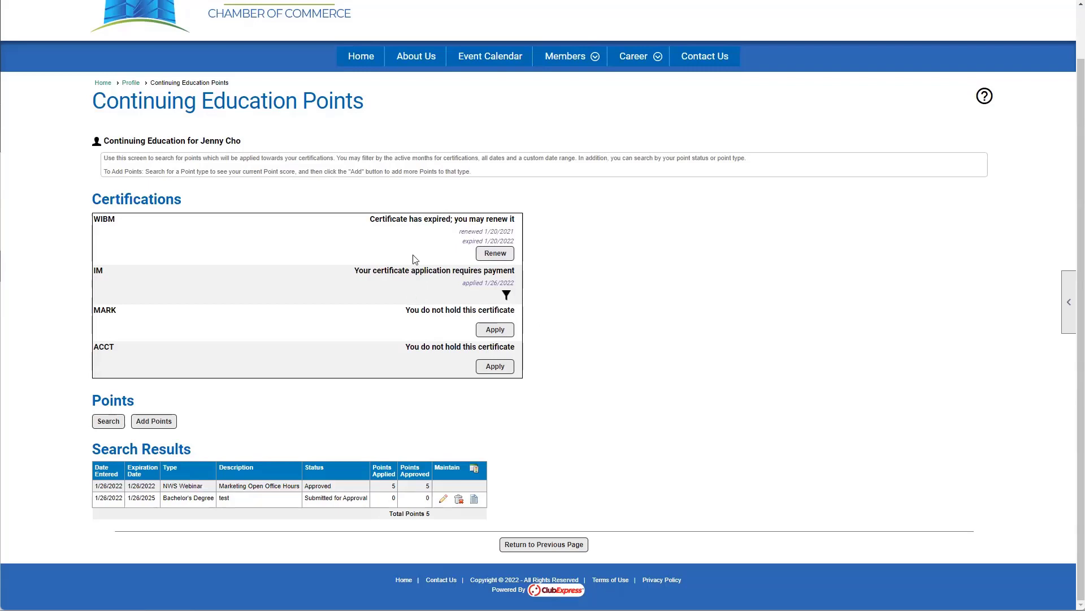
pyautogui.scroll(1, 624, 366)
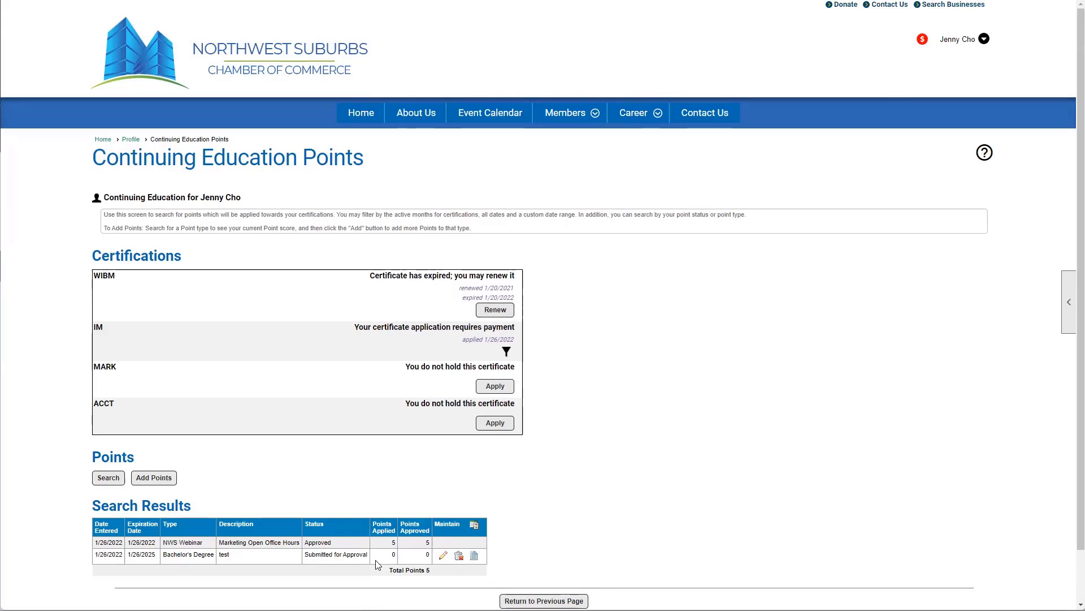
pyautogui.scroll(-1, 341, 540)
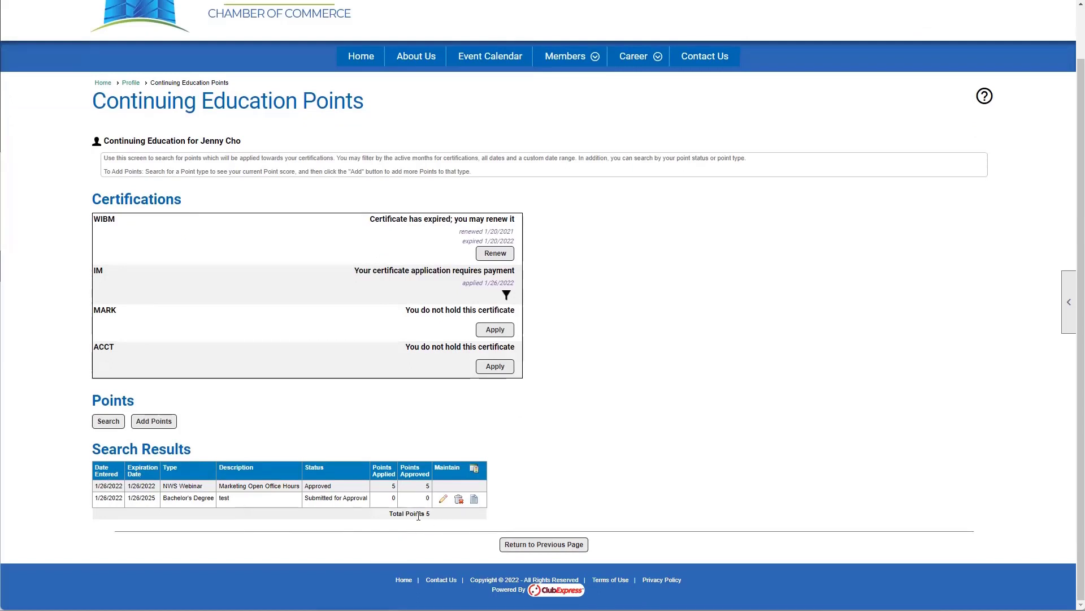
pyautogui.scroll(1, 416, 480)
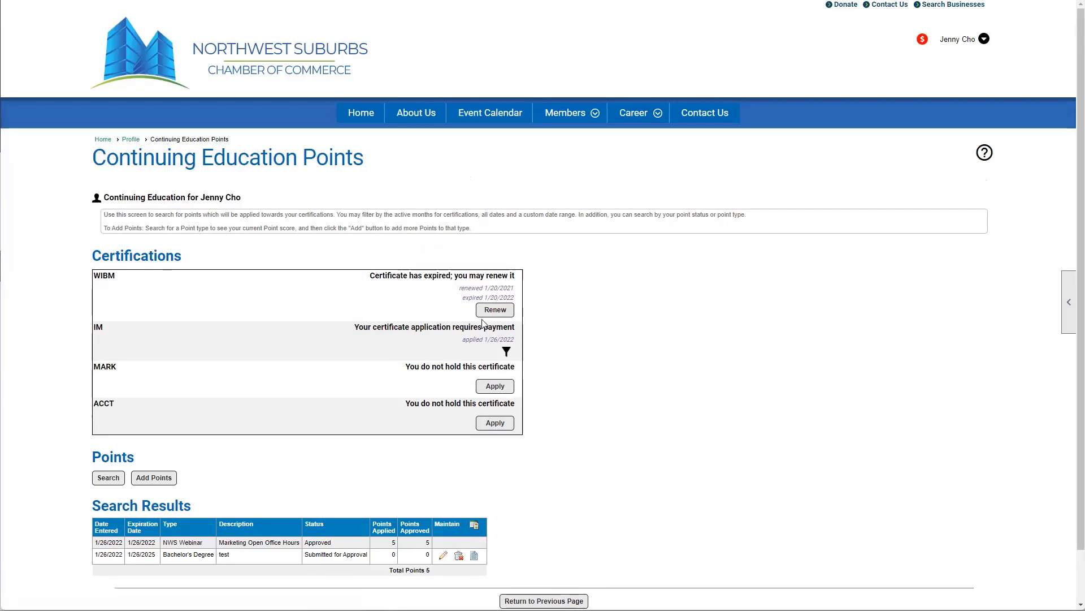
pyautogui.scroll(-1, 503, 311)
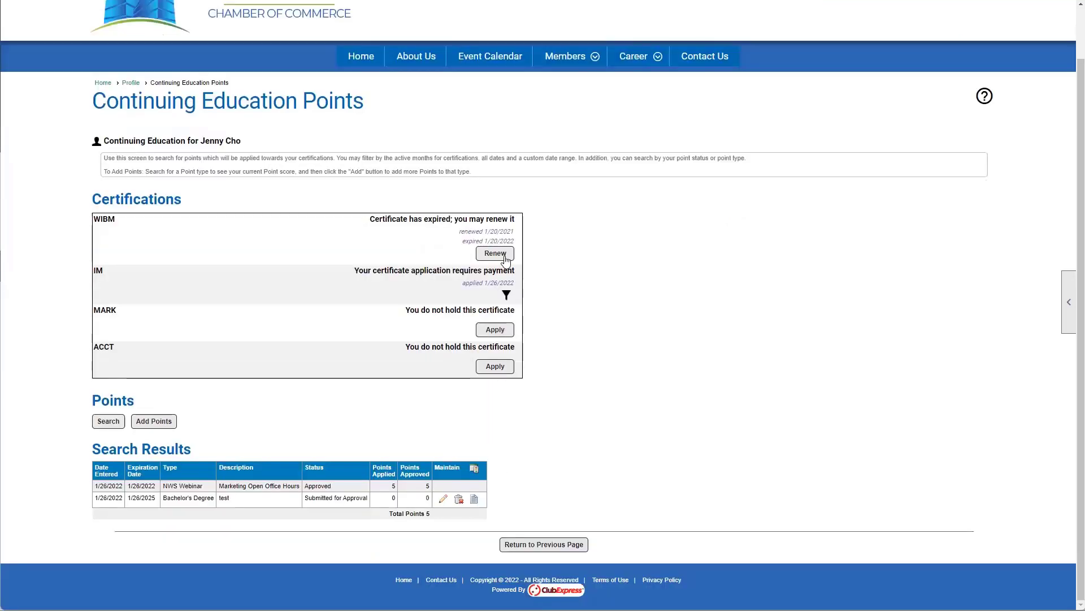
# Renew the WIBM certificate, completing the application with only the required fees and acknowledging the saved application
pyautogui.click(496, 254)
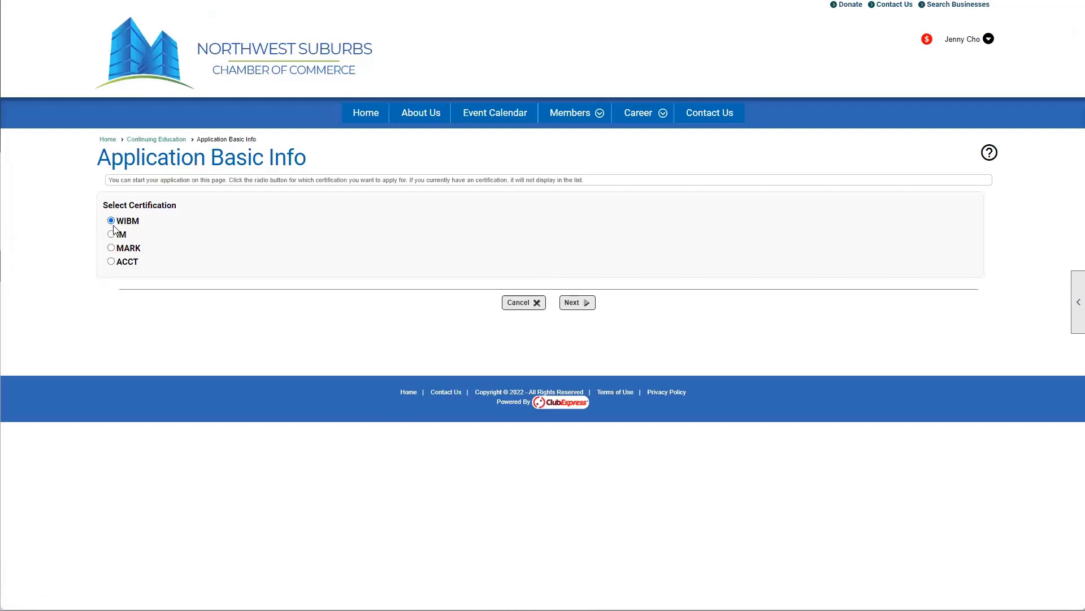
pyautogui.click(576, 303)
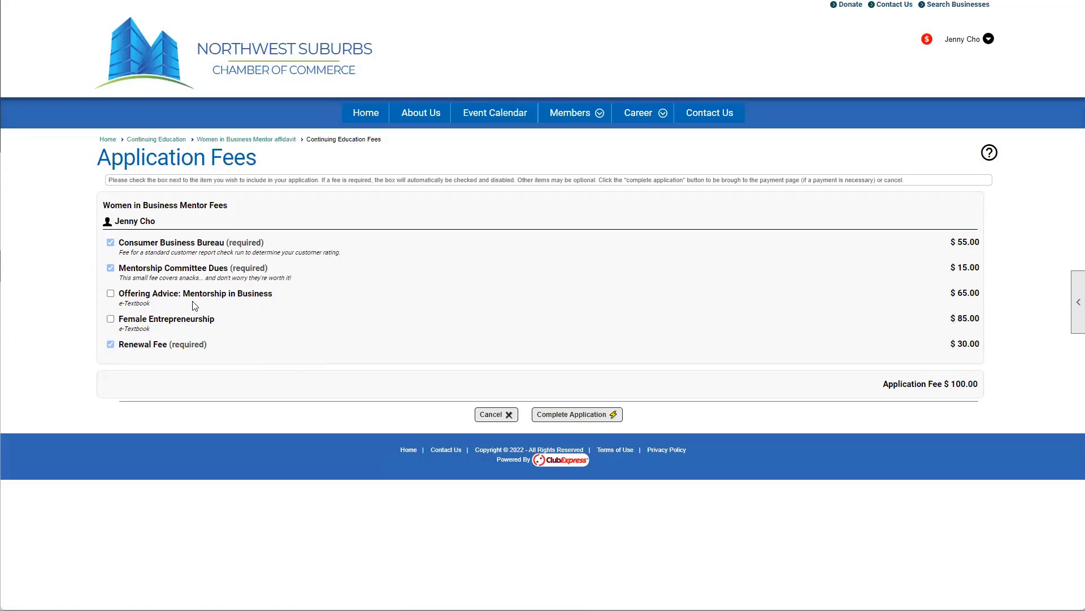
pyautogui.click(612, 416)
pyautogui.click(544, 336)
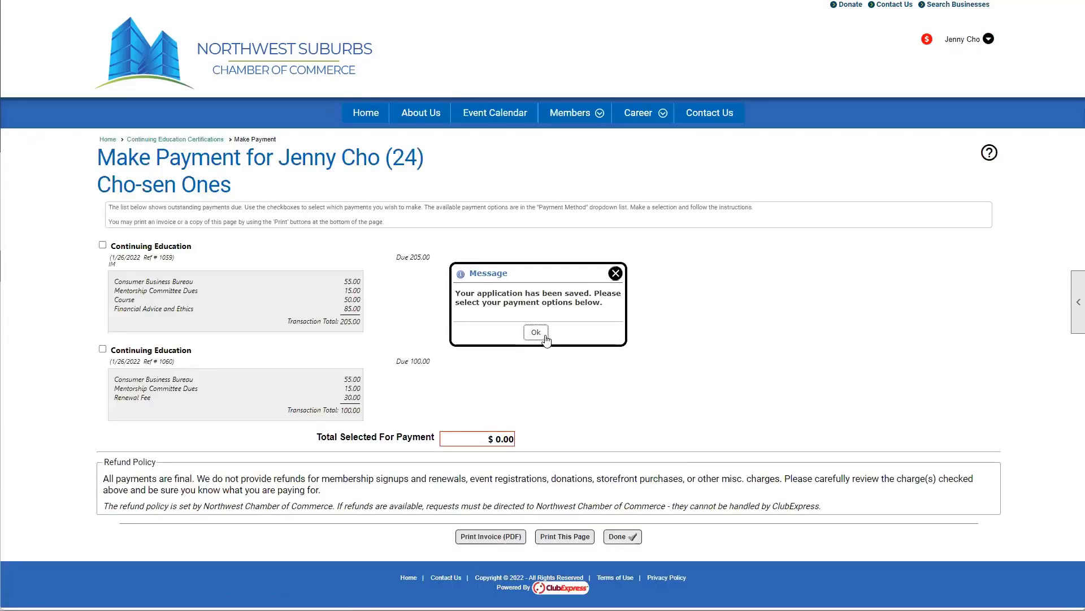
pyautogui.click(536, 334)
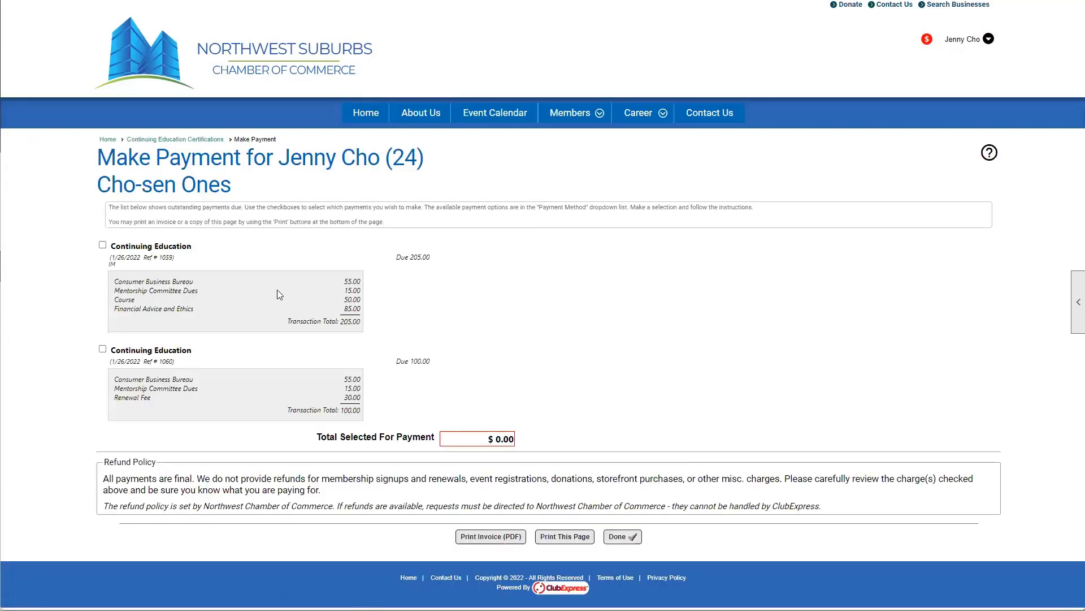
# Finish the payment page without selecting a payment, and return from the Continuing Education Points page to the member profile
pyautogui.click(621, 536)
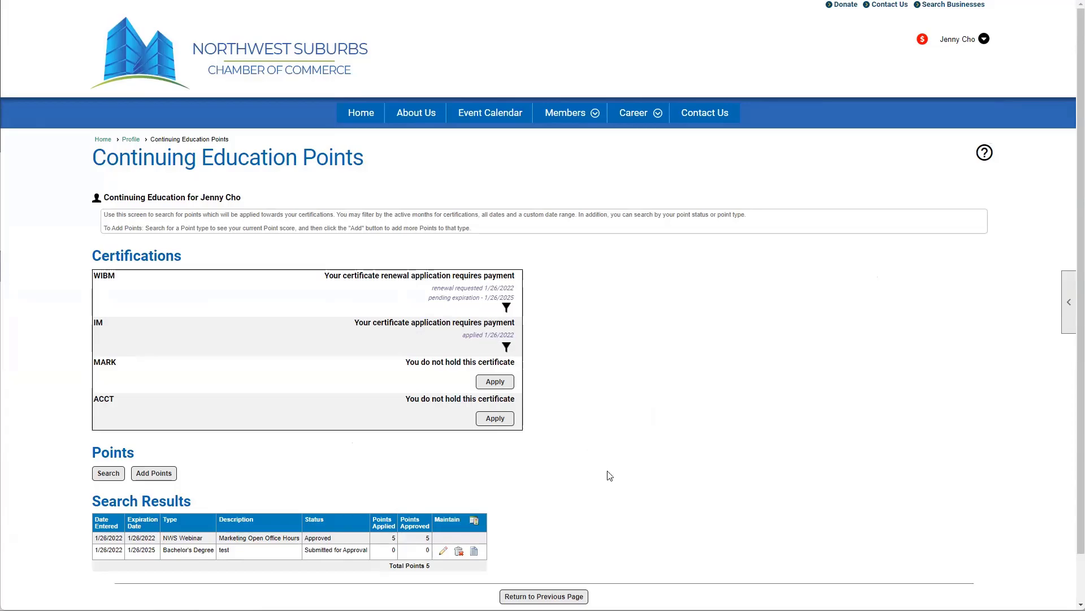
pyautogui.scroll(-1, 608, 475)
pyautogui.click(541, 547)
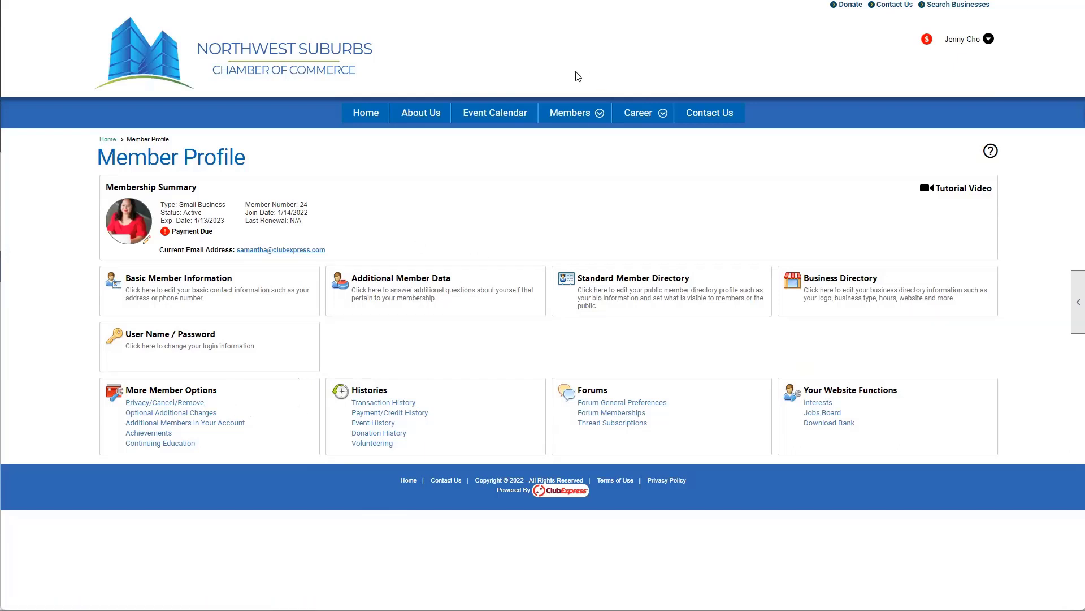
# Open the Marketing Open Office Hours event on January 26 from the Event Calendar and examine its education credit eligibility
pyautogui.click(521, 118)
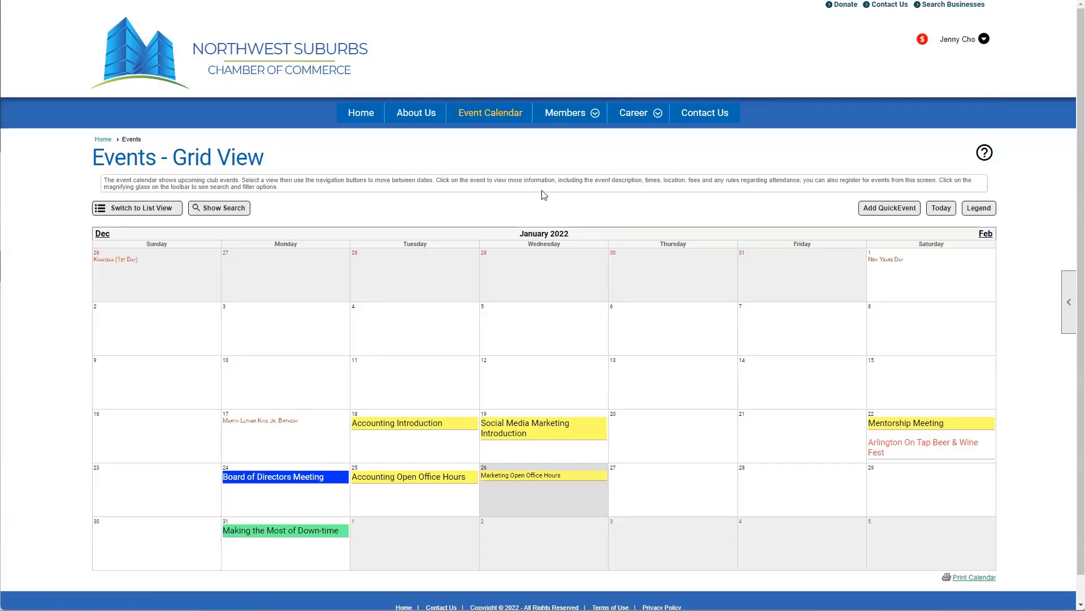
pyautogui.click(535, 482)
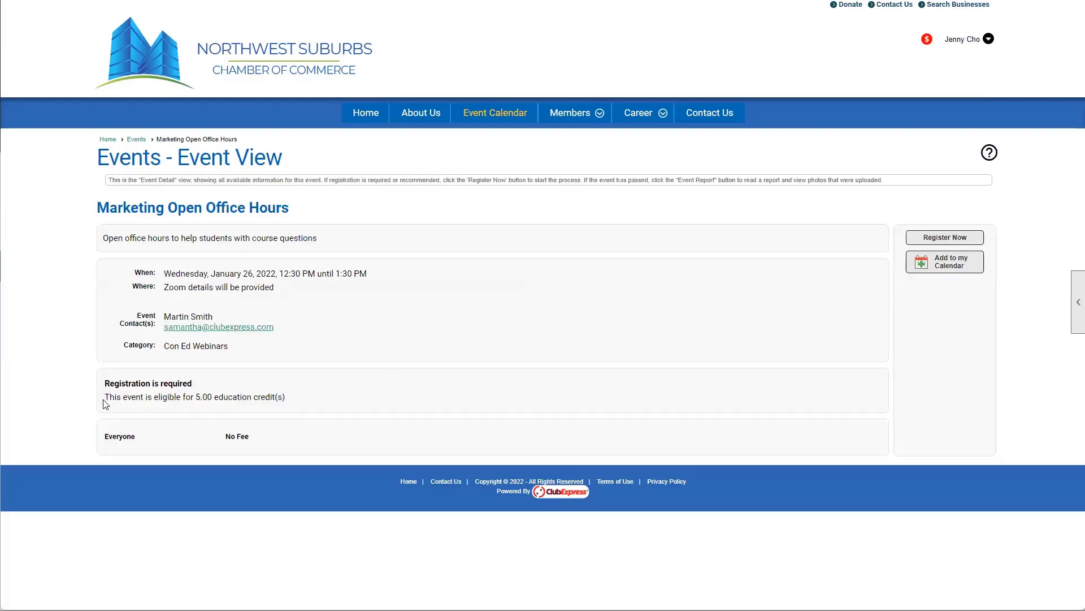
pyautogui.moveTo(105, 404); pyautogui.dragTo(291, 401)
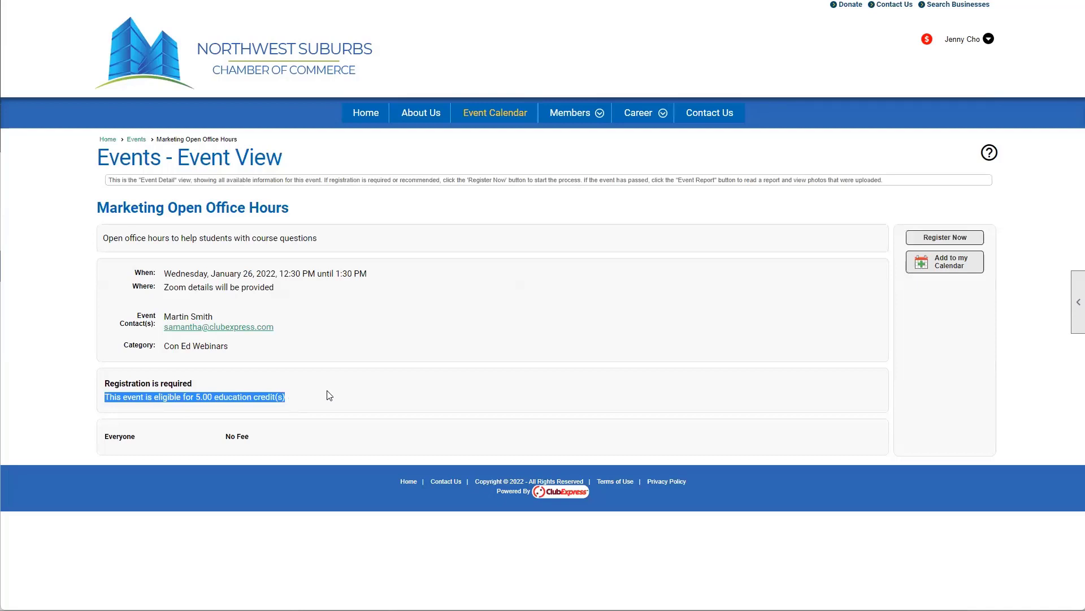
pyautogui.click(166, 398)
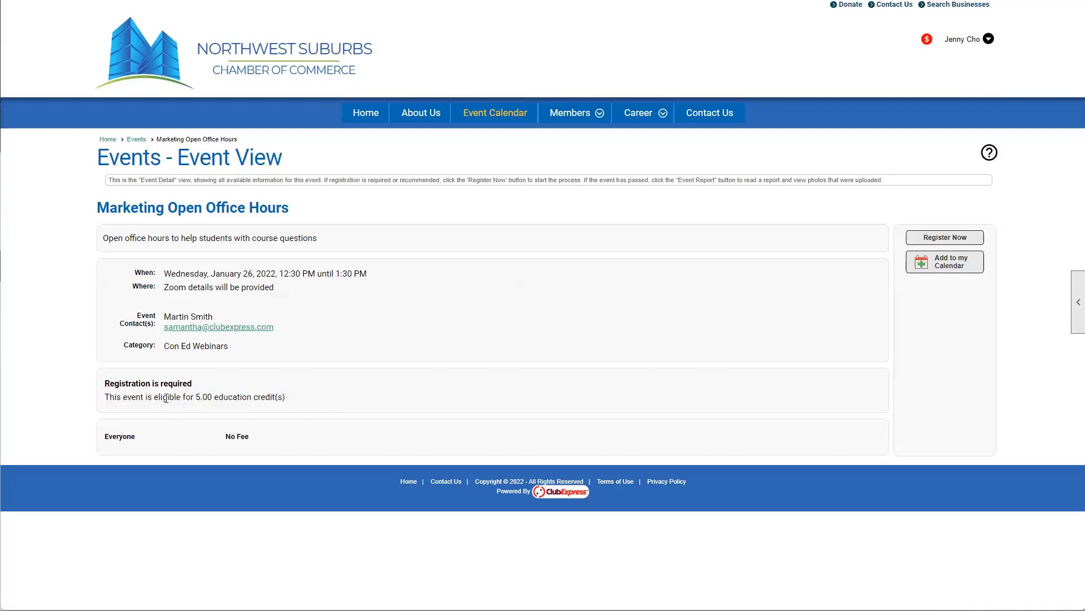
# Try to register for the Marketing Open Office Hours event, cancel the registration, and examine the education credits the event offers
pyautogui.click(945, 237)
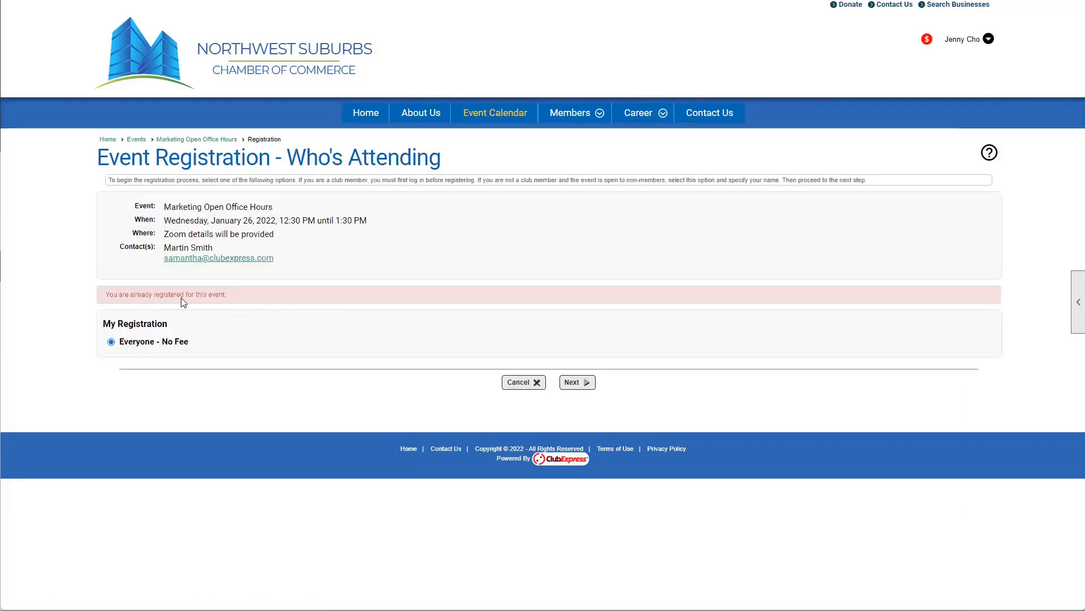
pyautogui.click(965, 40)
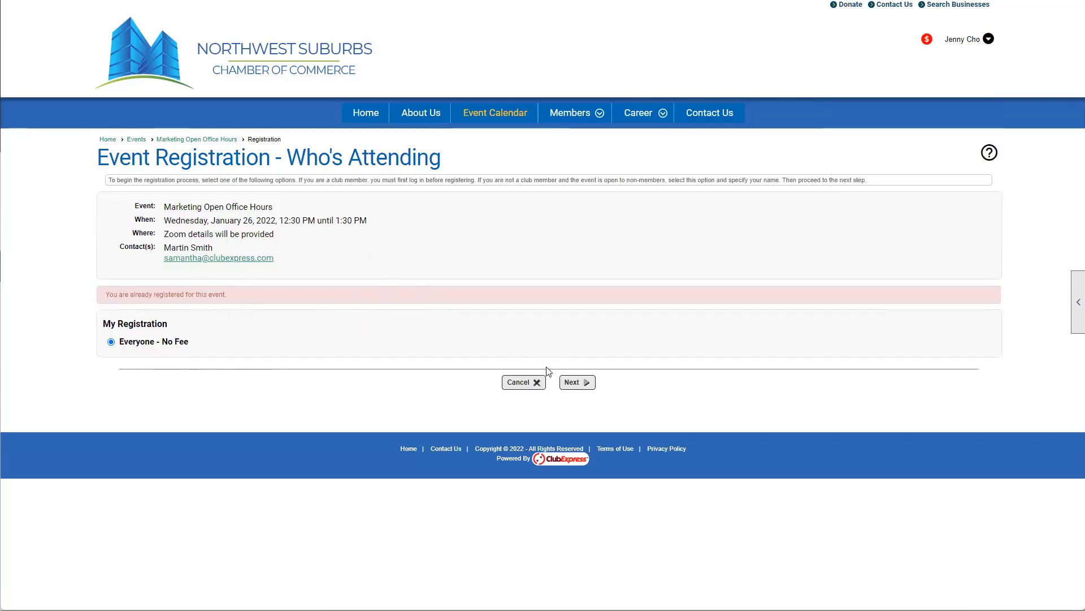
pyautogui.click(520, 381)
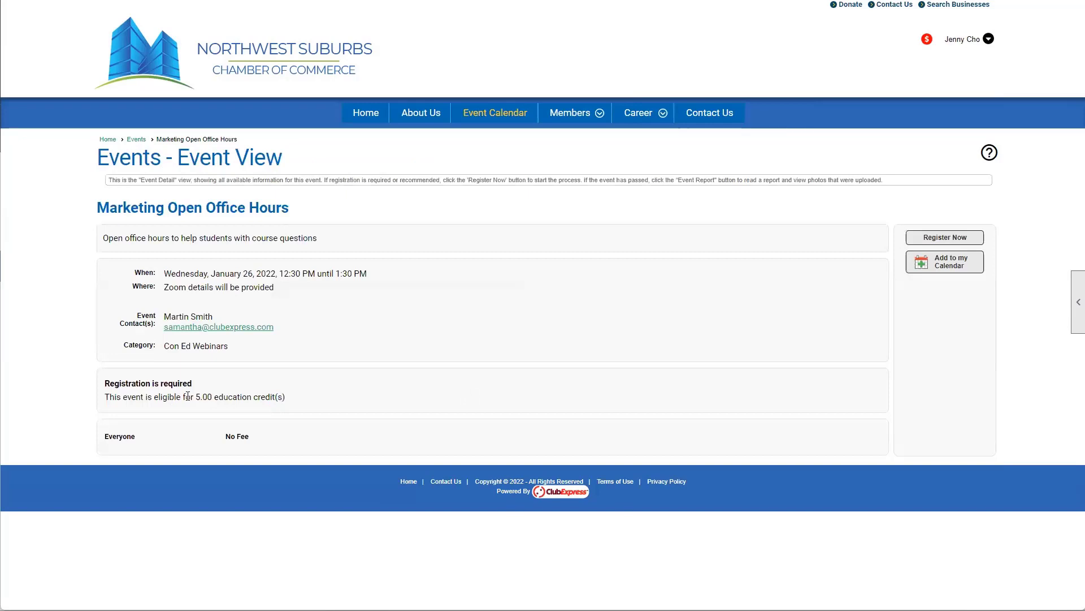
pyautogui.moveTo(188, 396)
pyautogui.mouseDown()
pyautogui.moveTo(301, 402)
pyautogui.moveTo(184, 396)
pyautogui.moveTo(196, 395)
pyautogui.mouseUp()
pyautogui.click(304, 403)
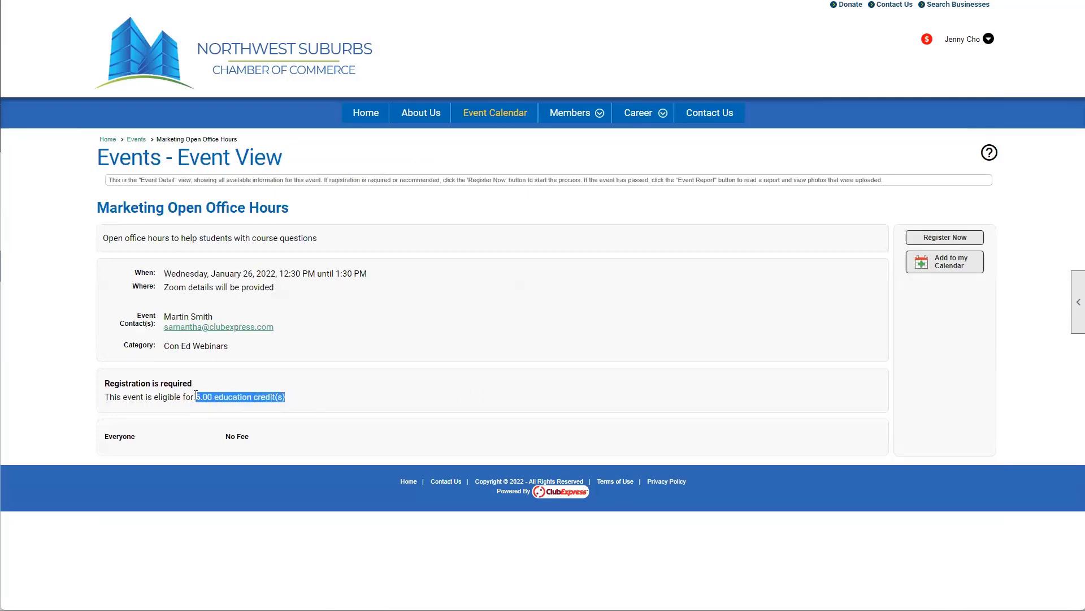
pyautogui.click(196, 397)
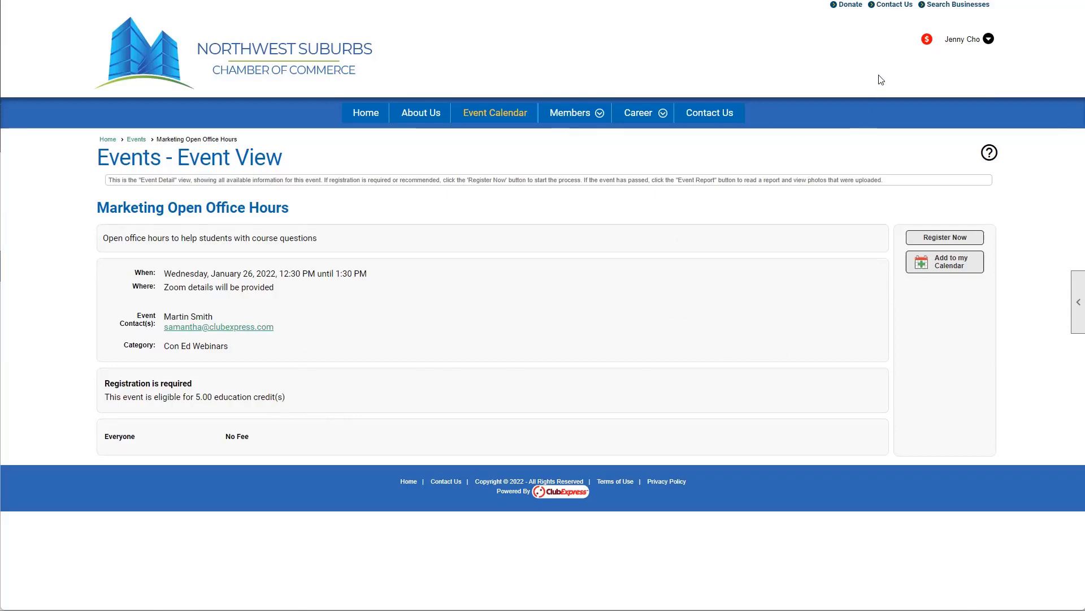
# Open the Event History from the member profile, examine the Marketing Open Office Hours registration and attendance, and return to the profile
pyautogui.click(964, 49)
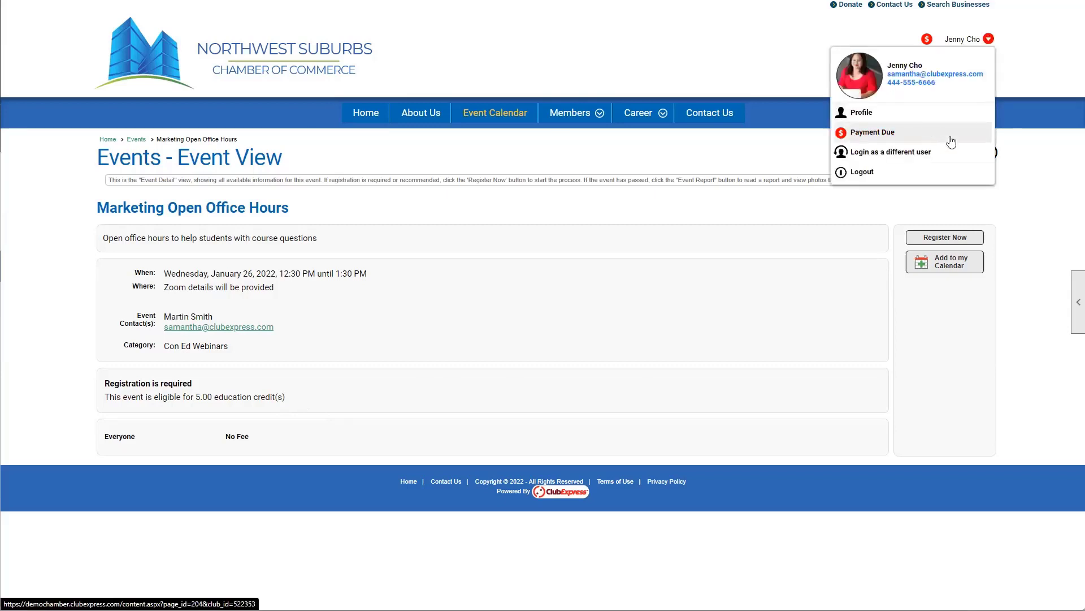
pyautogui.click(885, 113)
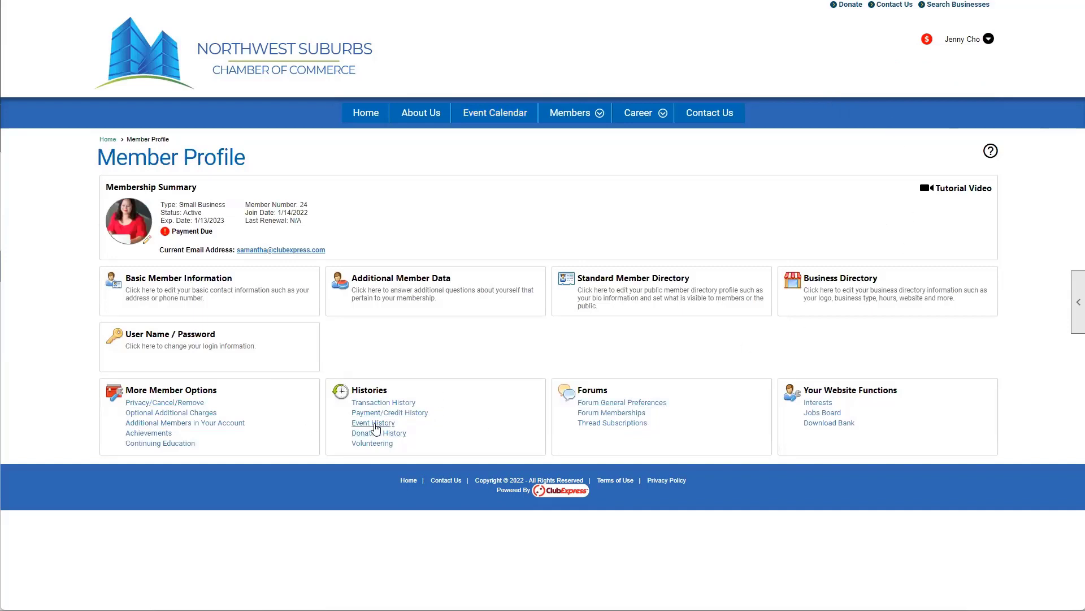
pyautogui.click(373, 424)
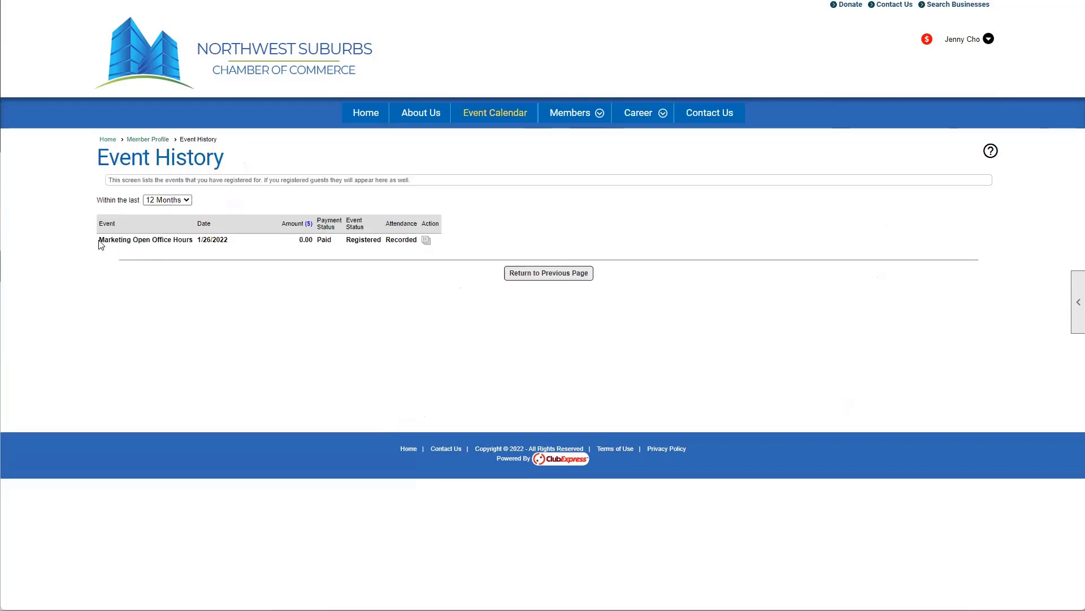
pyautogui.moveTo(99, 240); pyautogui.dragTo(366, 238)
pyautogui.click(377, 238)
pyautogui.rightClick(157, 144)
pyautogui.click(152, 139)
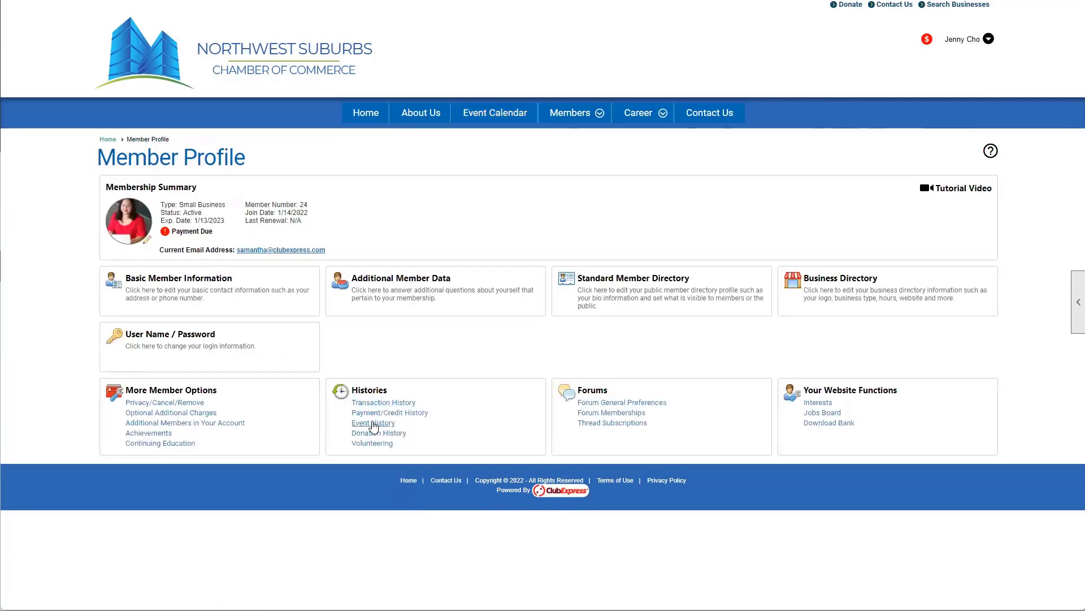
pyautogui.click(373, 423)
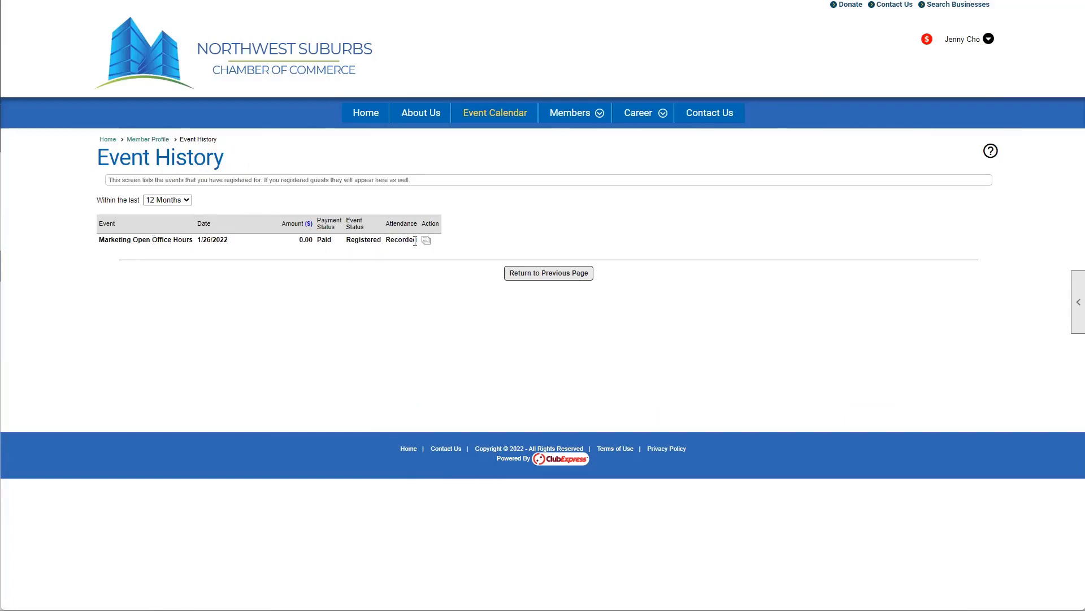
pyautogui.click(531, 276)
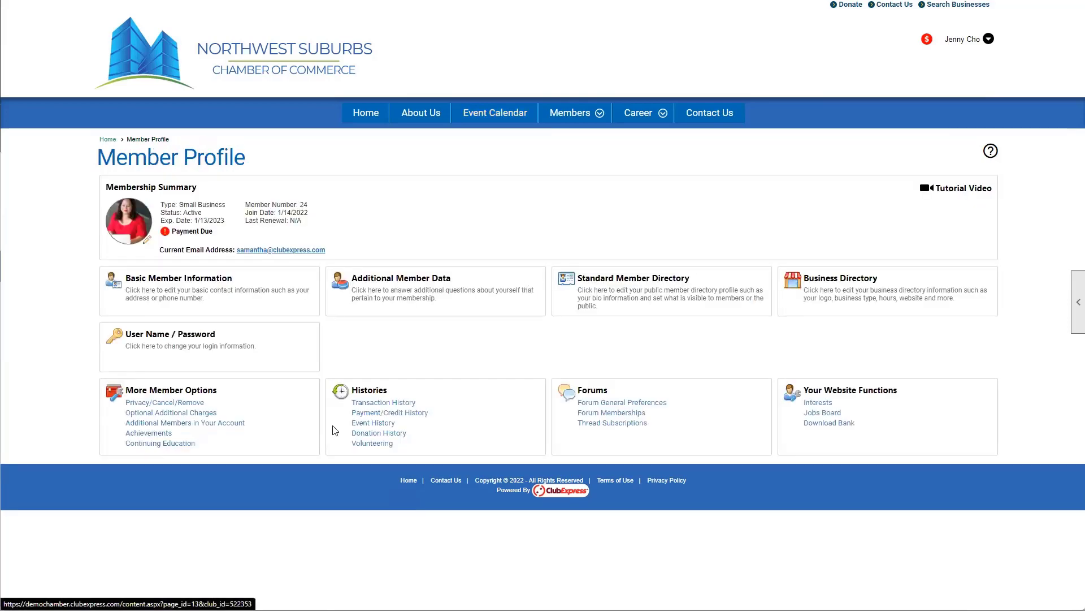
# Open the member's Continuing Education points and examine the status of the Marketing Open Office Hours entry
pyautogui.click(174, 446)
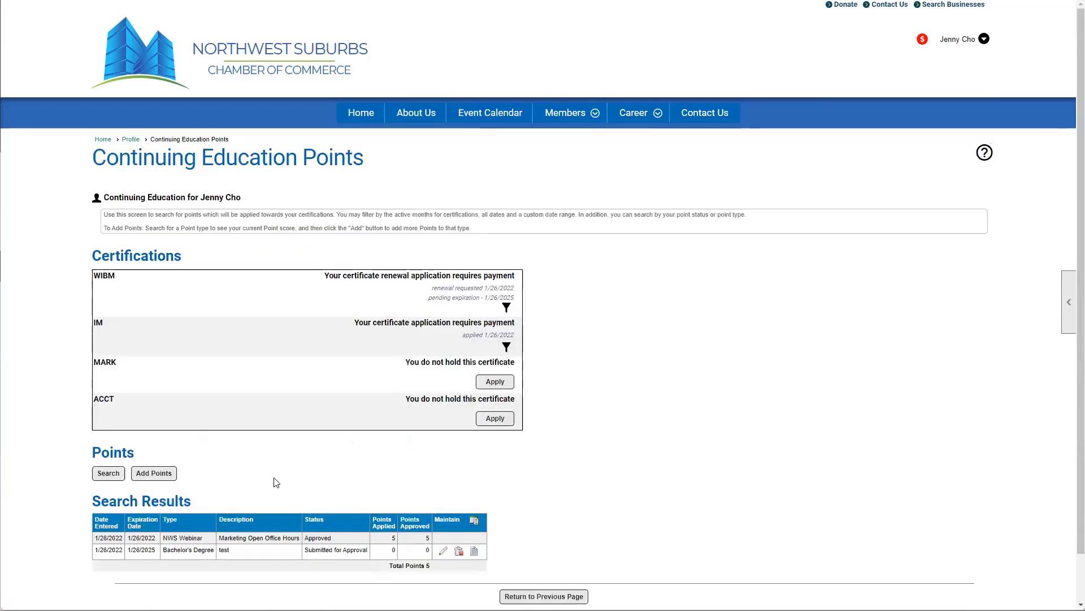
pyautogui.scroll(-1, 249, 478)
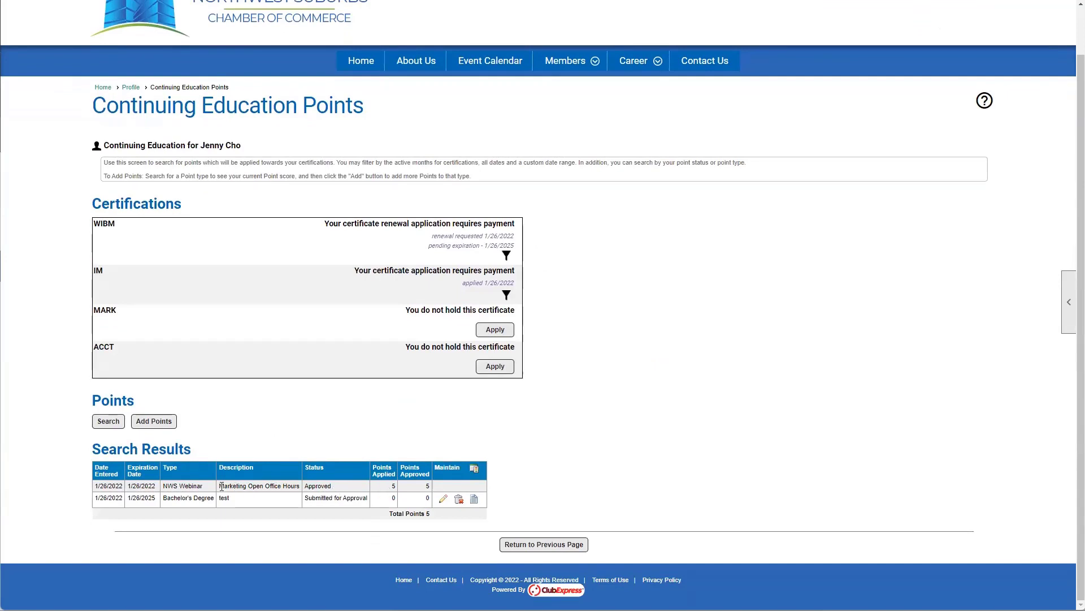
pyautogui.moveTo(222, 486); pyautogui.dragTo(300, 487)
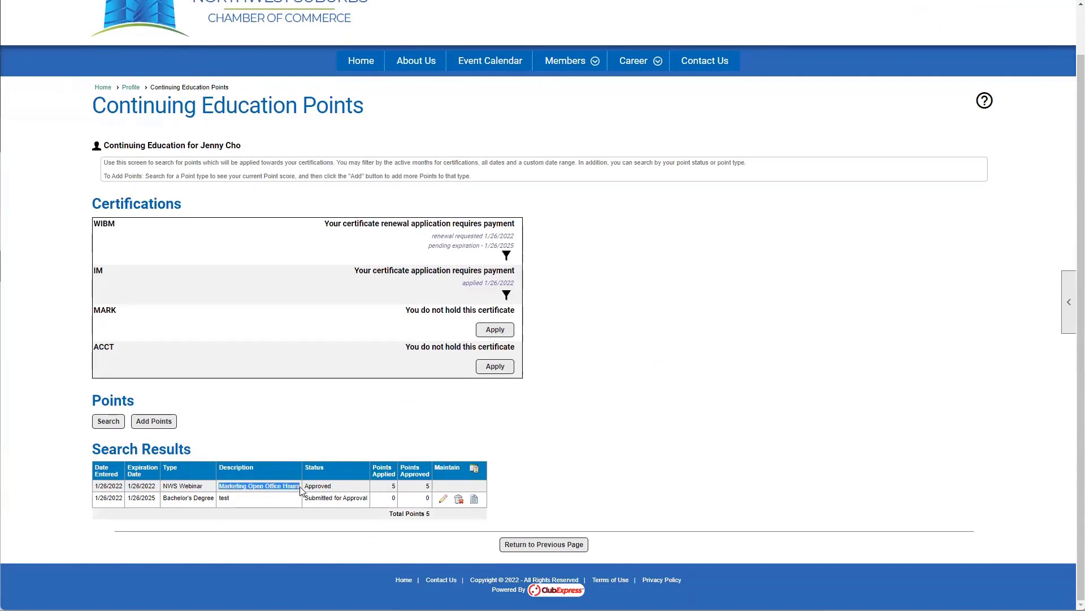
pyautogui.click(301, 491)
pyautogui.doubleClick(321, 485)
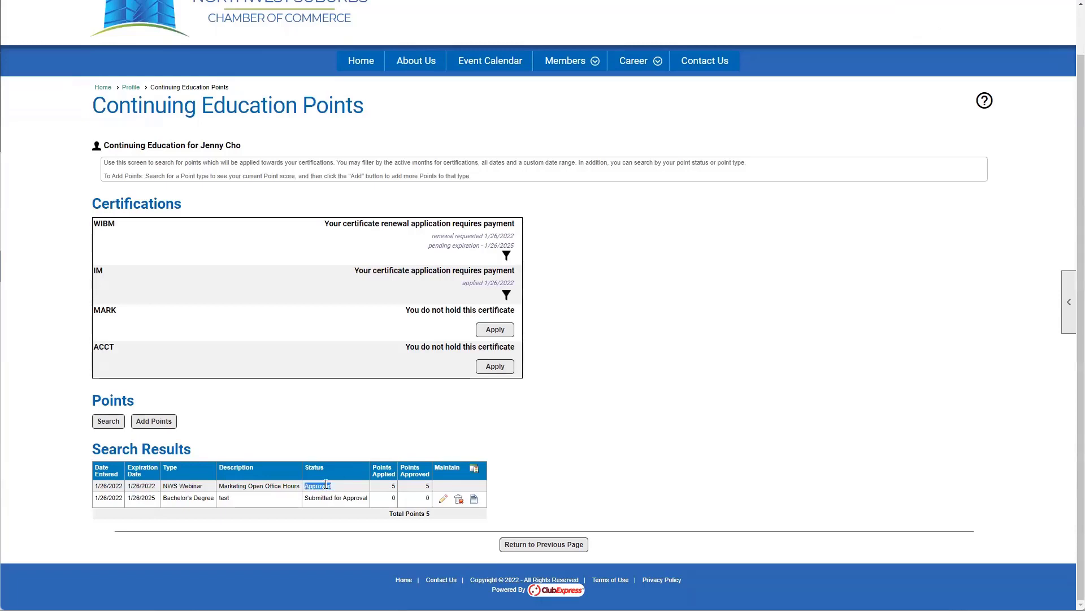
pyautogui.click(350, 488)
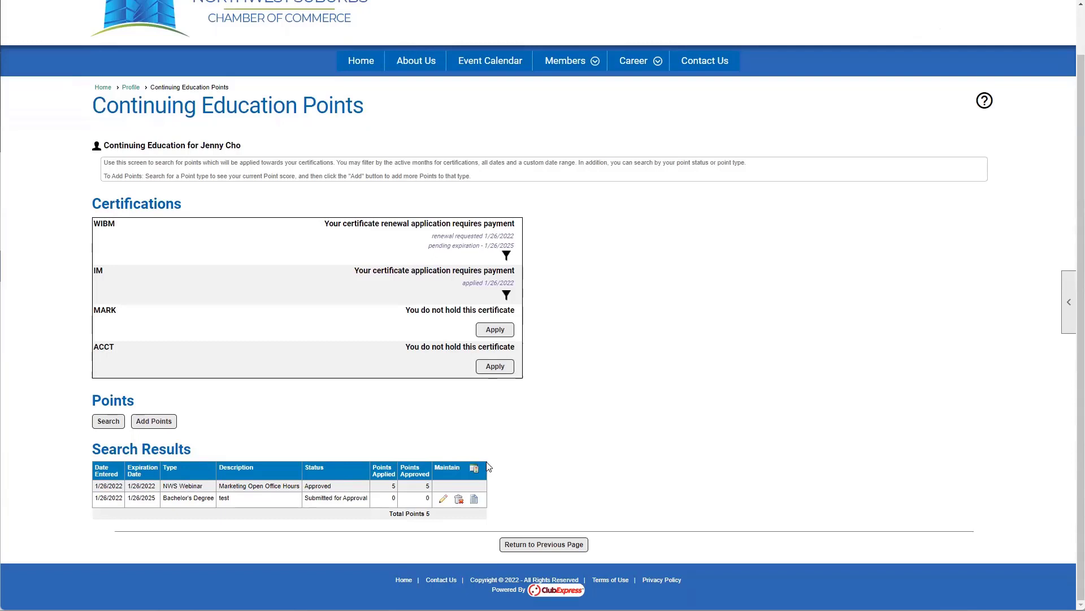
pyautogui.scroll(2, 489, 467)
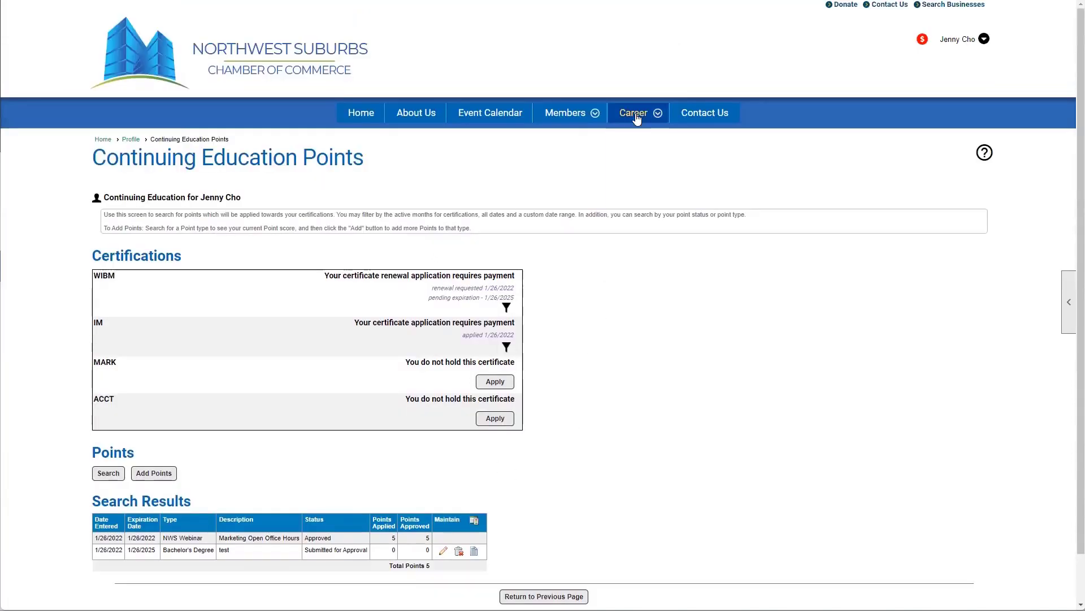
# Go to the Open Assessments page under Career and start the Marketing Assessment
pyautogui.moveTo(643, 122)
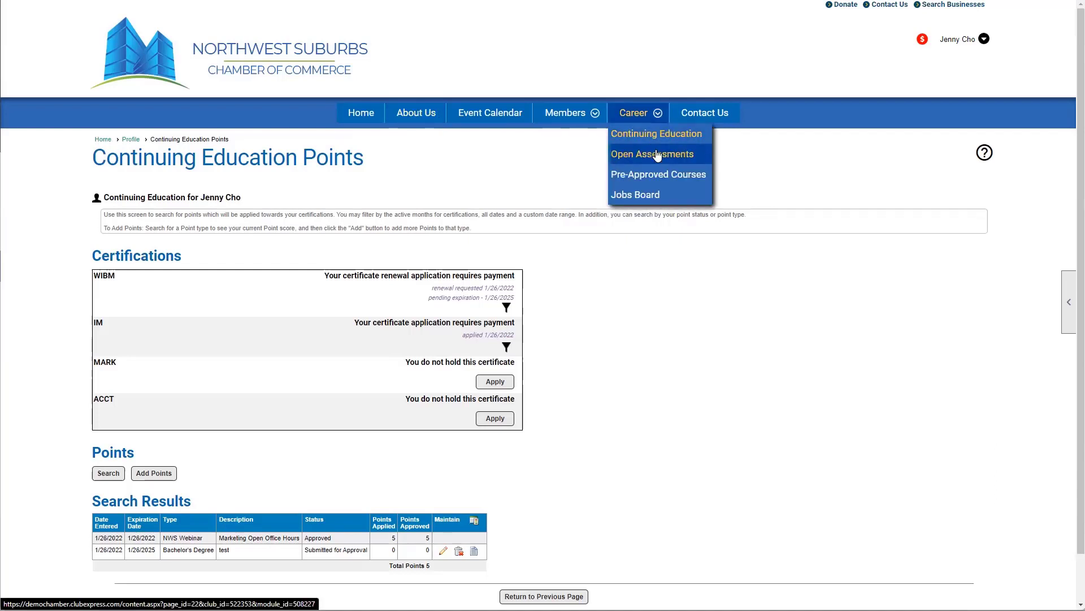
pyautogui.click(656, 156)
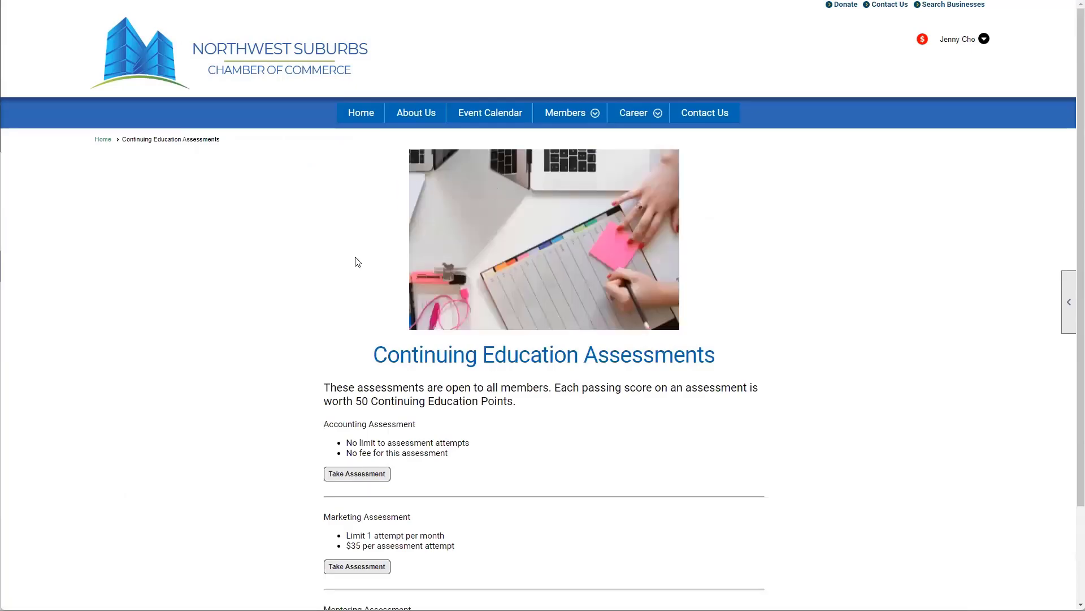
pyautogui.scroll(-2, 358, 261)
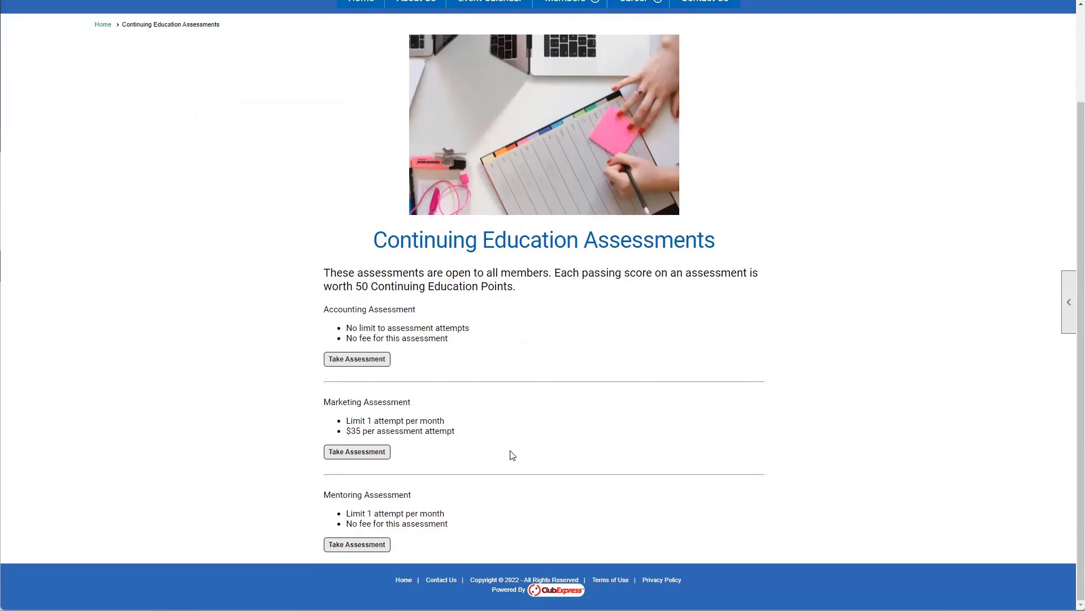
pyautogui.click(362, 455)
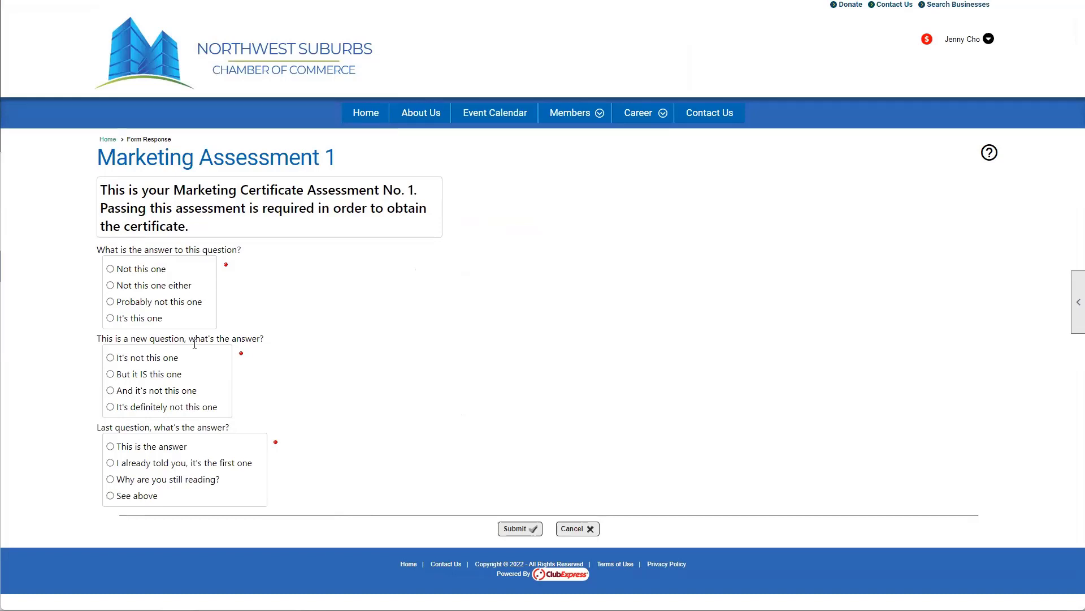
# Answer Marketing Assessment 1 with "It's this one", "But it IS this one" and "I already told you, it's the first one", then submit it
pyautogui.click(126, 317)
pyautogui.click(136, 373)
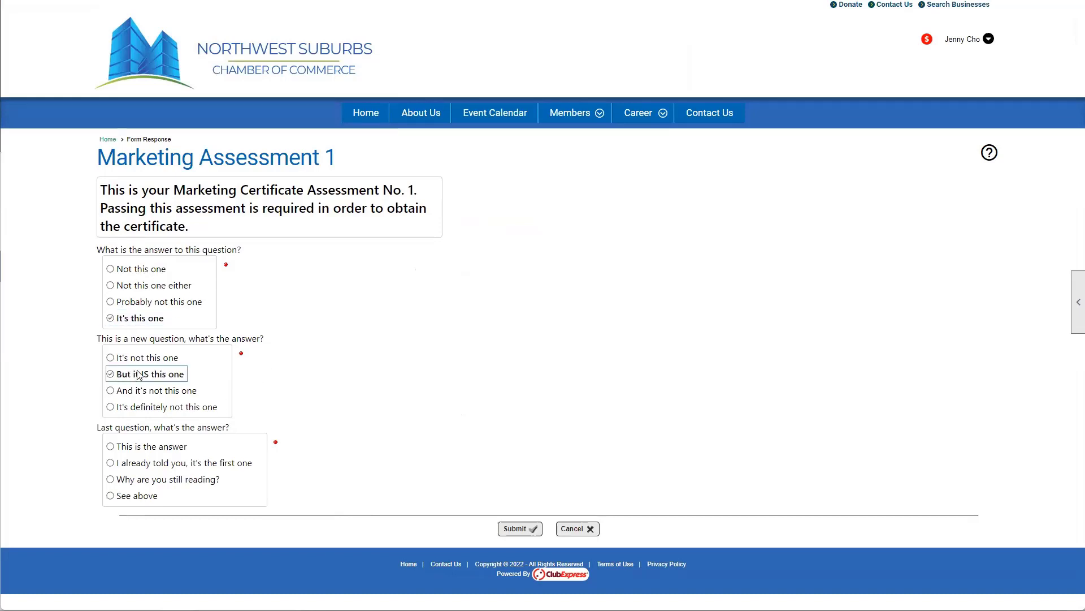
pyautogui.click(155, 465)
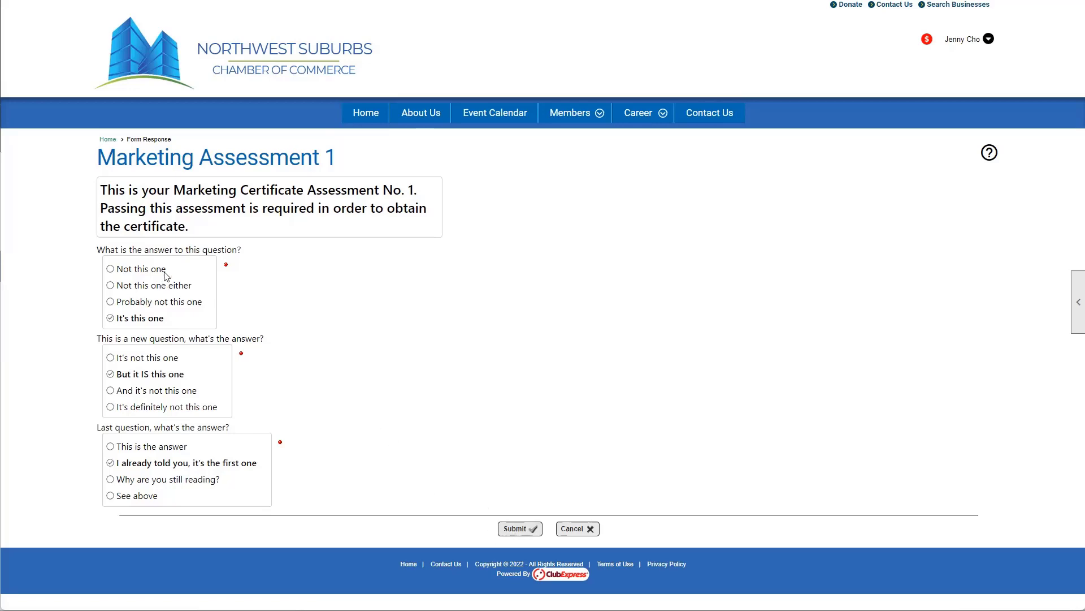
pyautogui.click(511, 529)
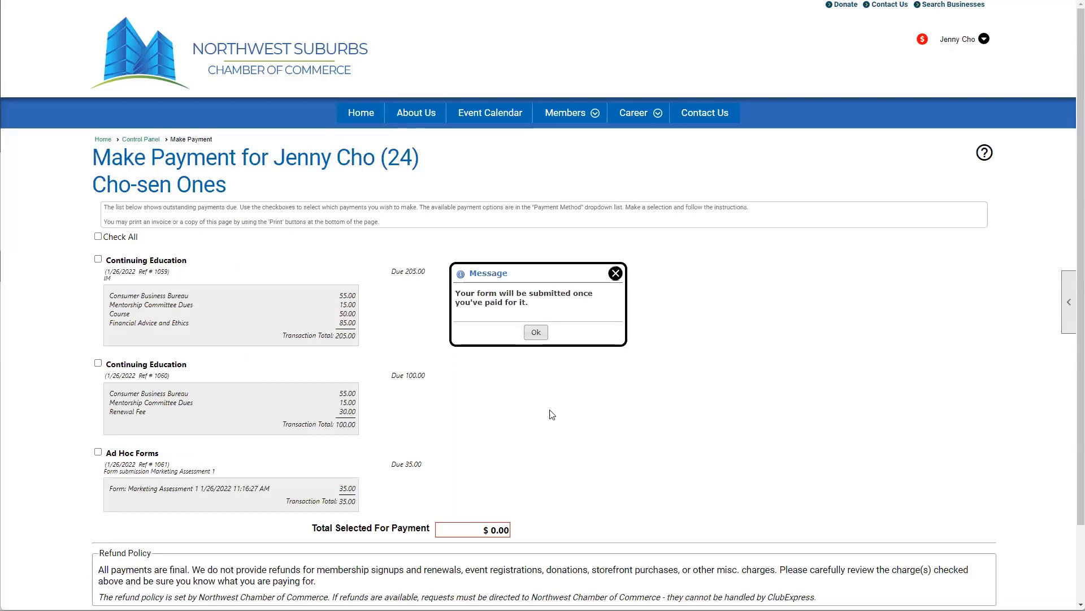
pyautogui.click(535, 332)
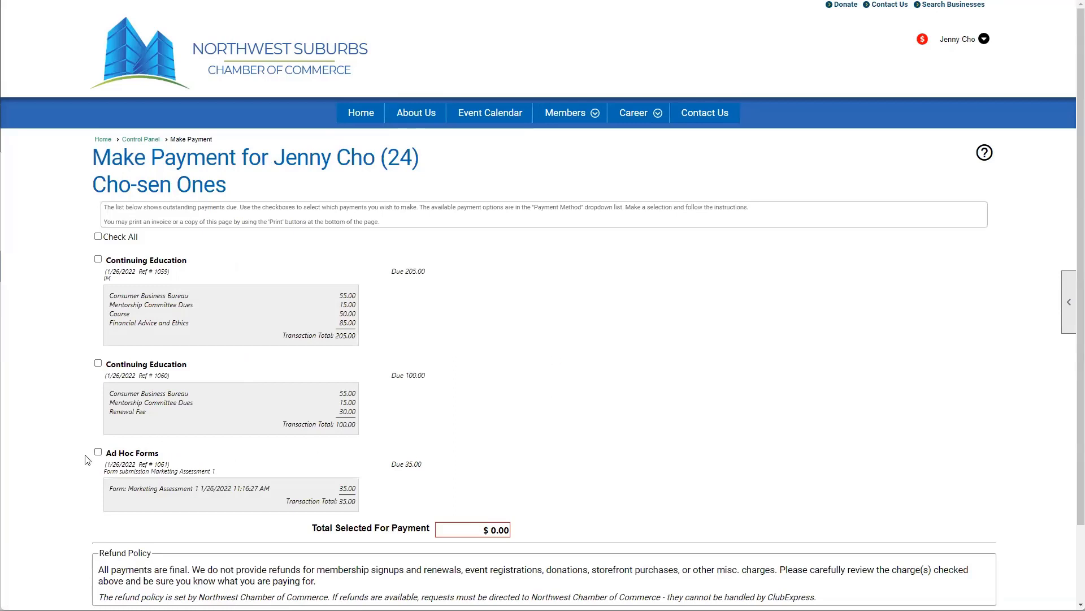
# Examine the Ad Hoc Forms charge for Marketing Assessment 1 and the options on the payment page
pyautogui.moveTo(86, 459); pyautogui.dragTo(360, 502)
pyautogui.click(360, 503)
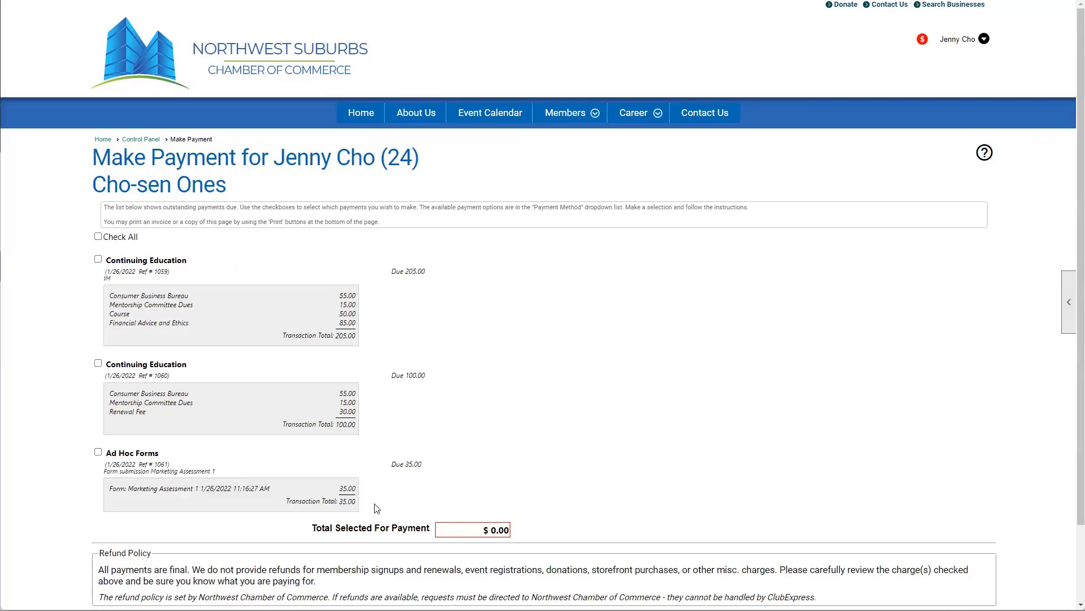
pyautogui.scroll(-1, 277, 459)
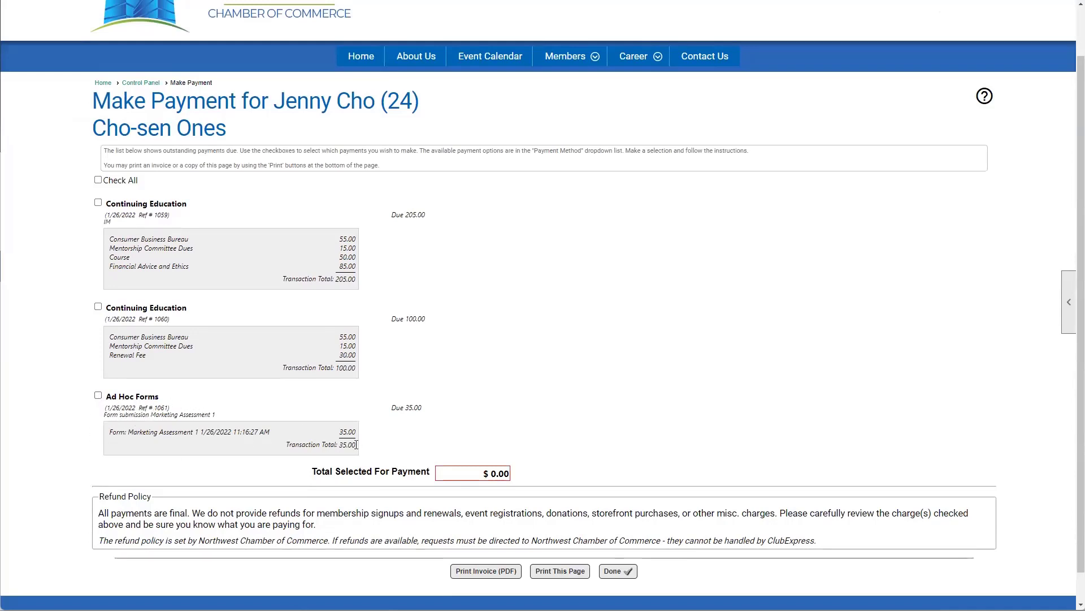
pyautogui.scroll(-1, 356, 444)
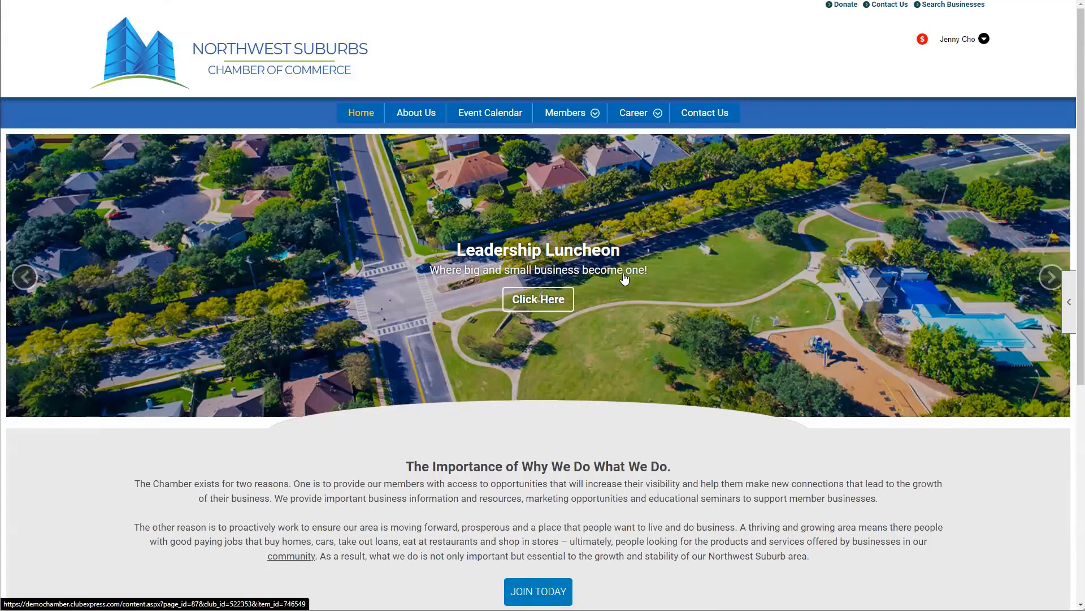
# Log the member out of the website and acknowledge the logout message
pyautogui.click(966, 49)
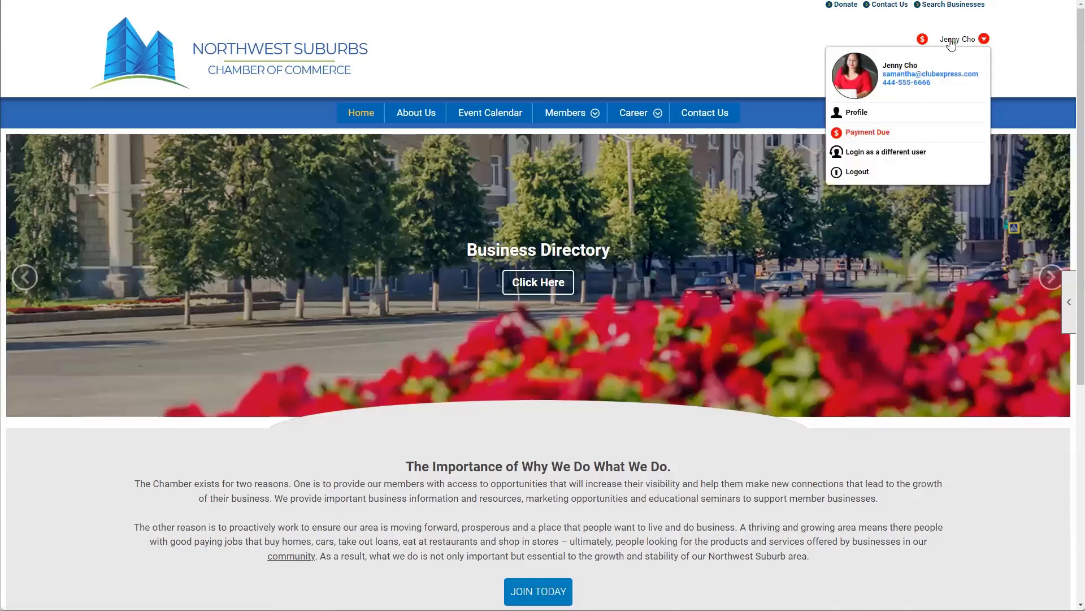
pyautogui.click(915, 171)
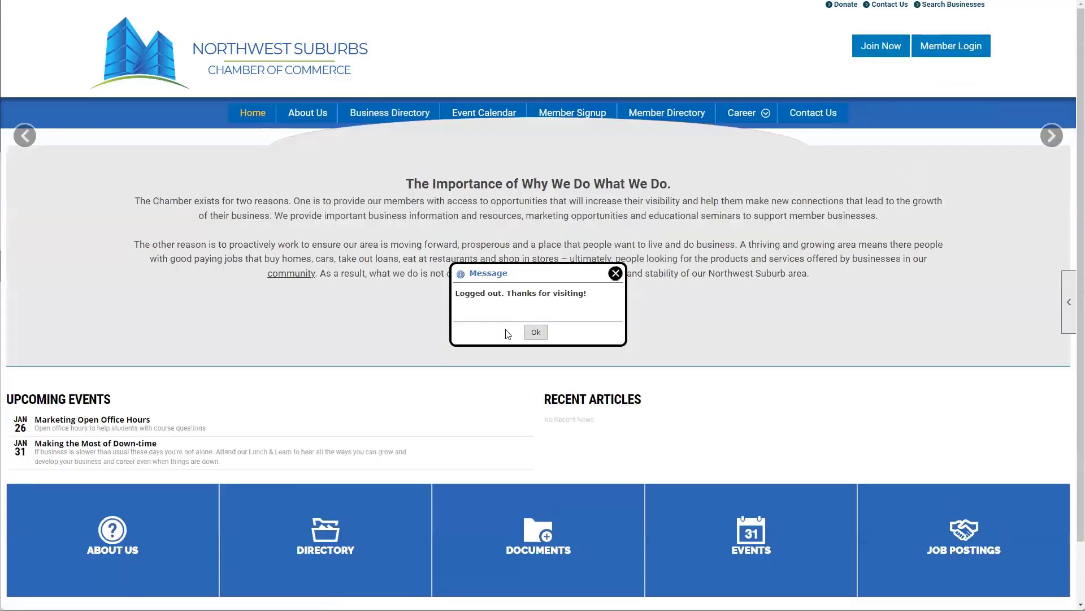
pyautogui.click(535, 332)
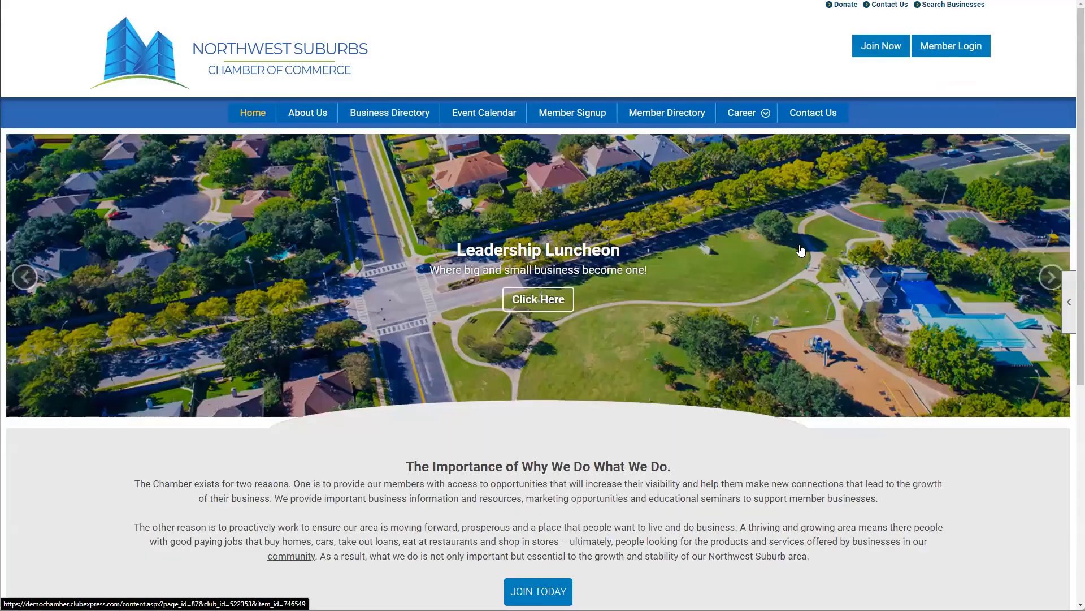
# Open the public Continuing Education page under Career and examine the WIBM and IM certificate descriptions and their Apply options
pyautogui.moveTo(758, 113)
pyautogui.click(756, 133)
pyautogui.scroll(-4, 726, 240)
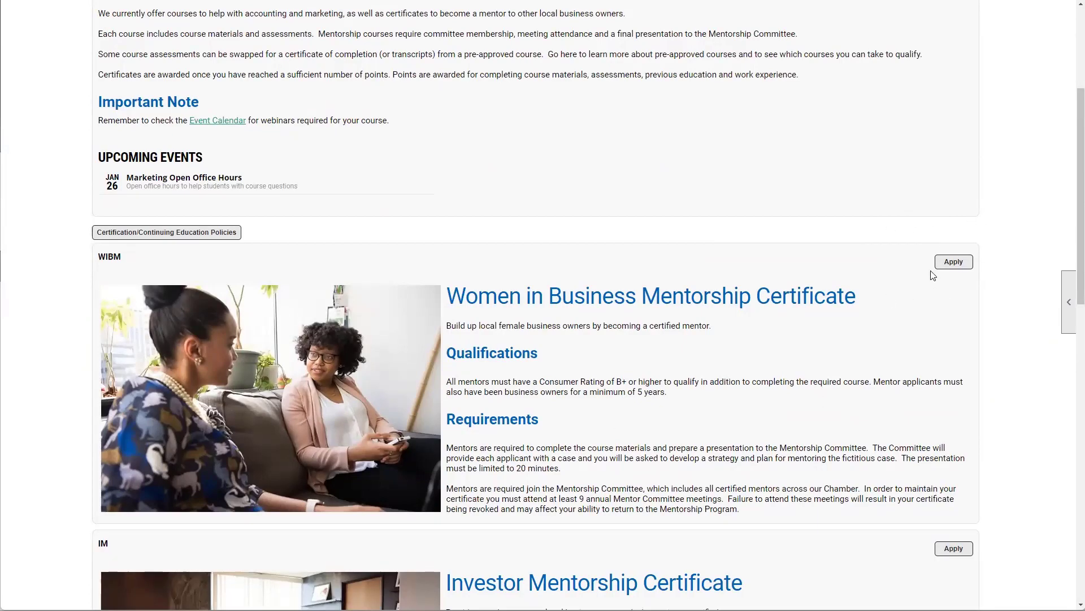
pyautogui.scroll(-10, 937, 321)
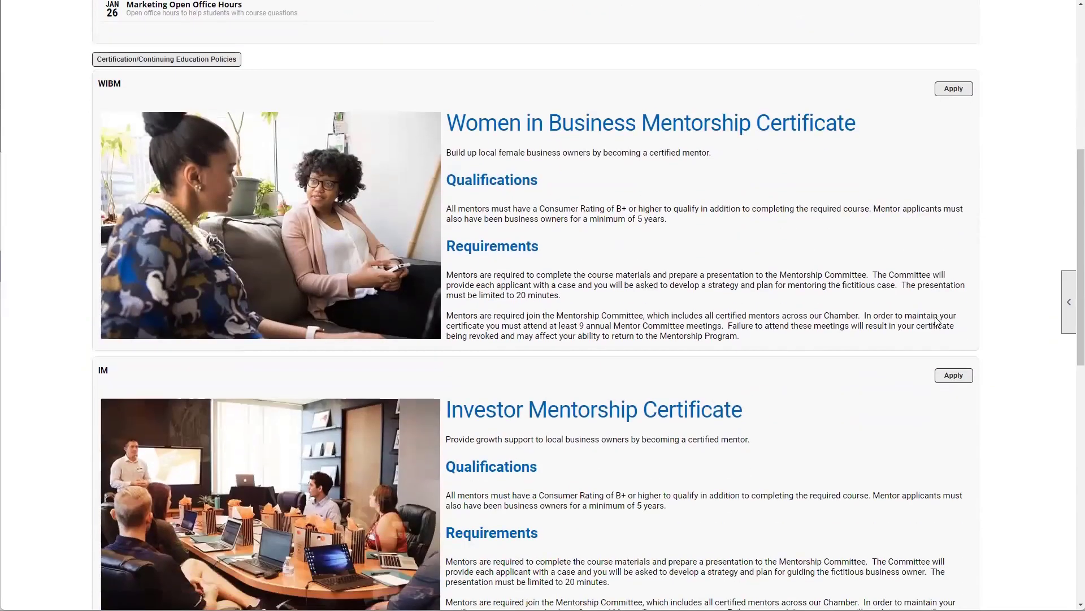
pyautogui.scroll(10, 936, 319)
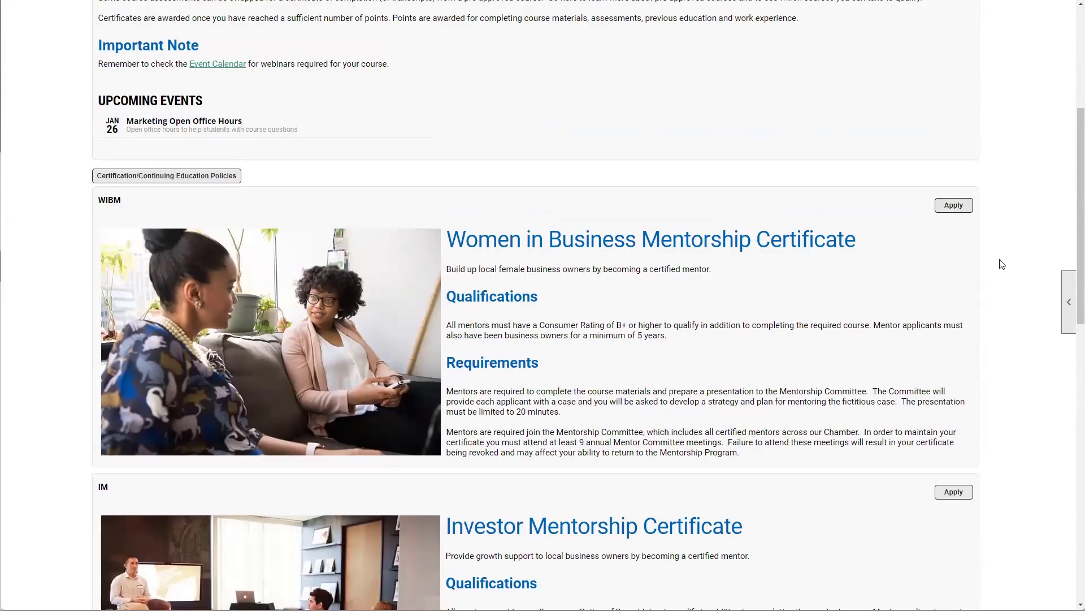
pyautogui.scroll(-1, 695, 355)
pyautogui.scroll(-1, 695, 355)
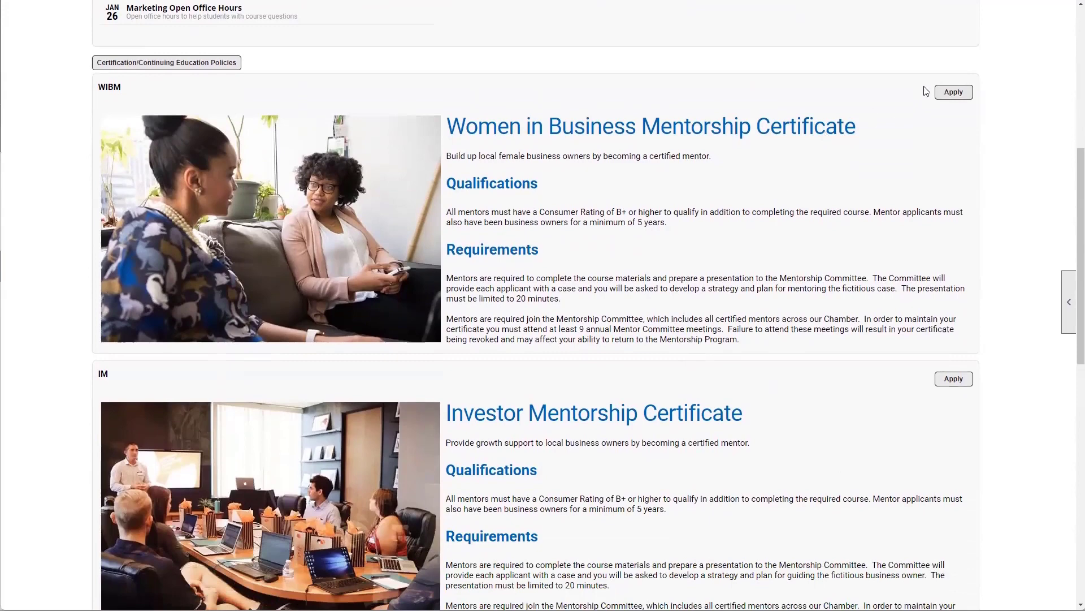
# Open the application for the Women in Business Mentorship Certificate as a logged-out visitor and look through the page
pyautogui.click(963, 95)
pyautogui.scroll(-1, 248, 237)
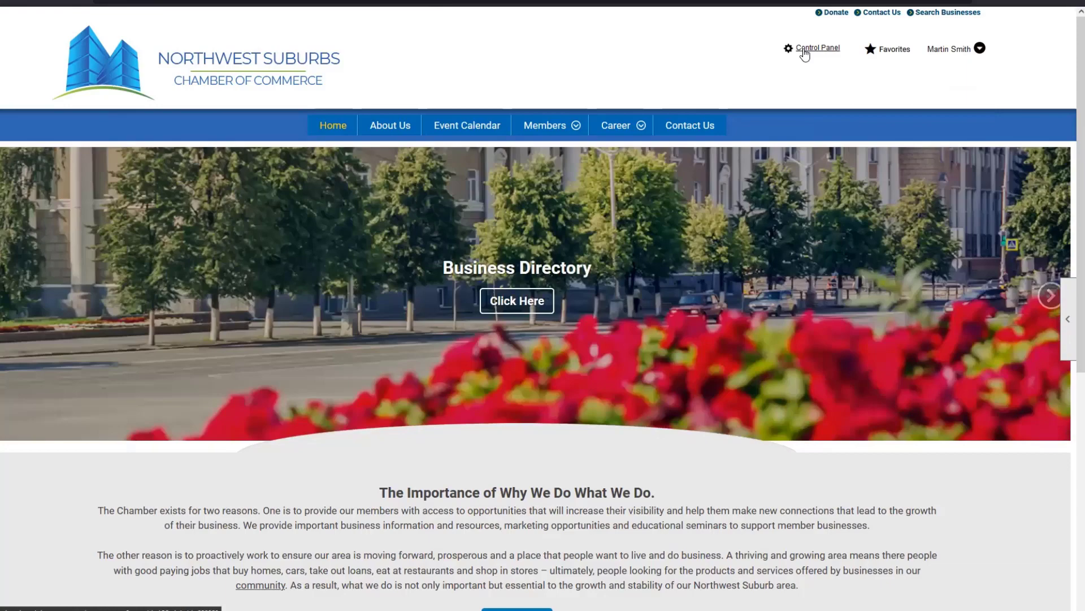
# Open the configuration of the Continuing Education module among the Control Panel's Chamber functions
pyautogui.click(814, 48)
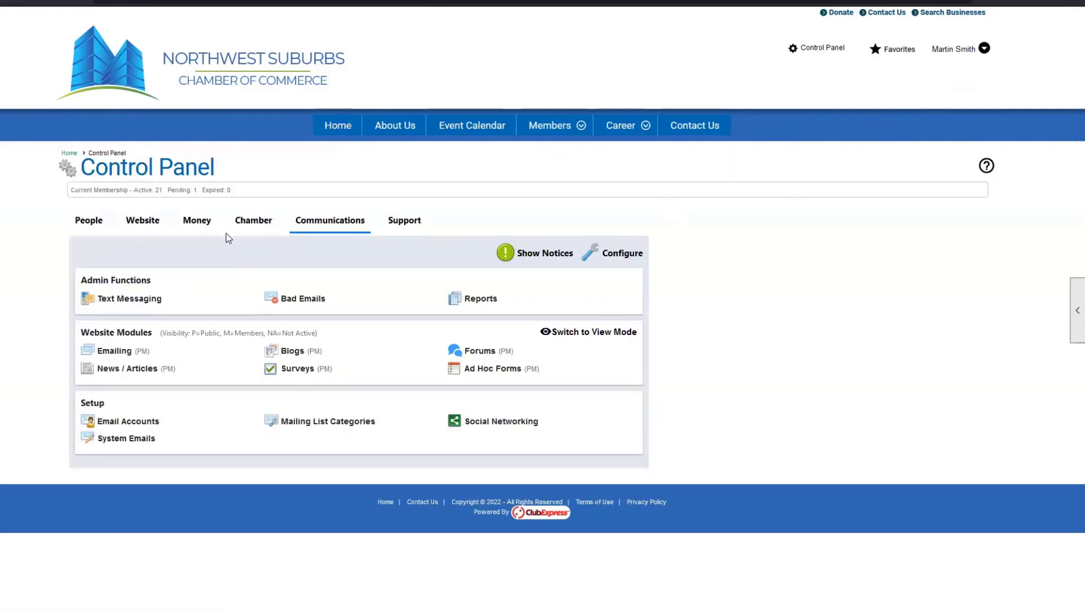
pyautogui.click(244, 225)
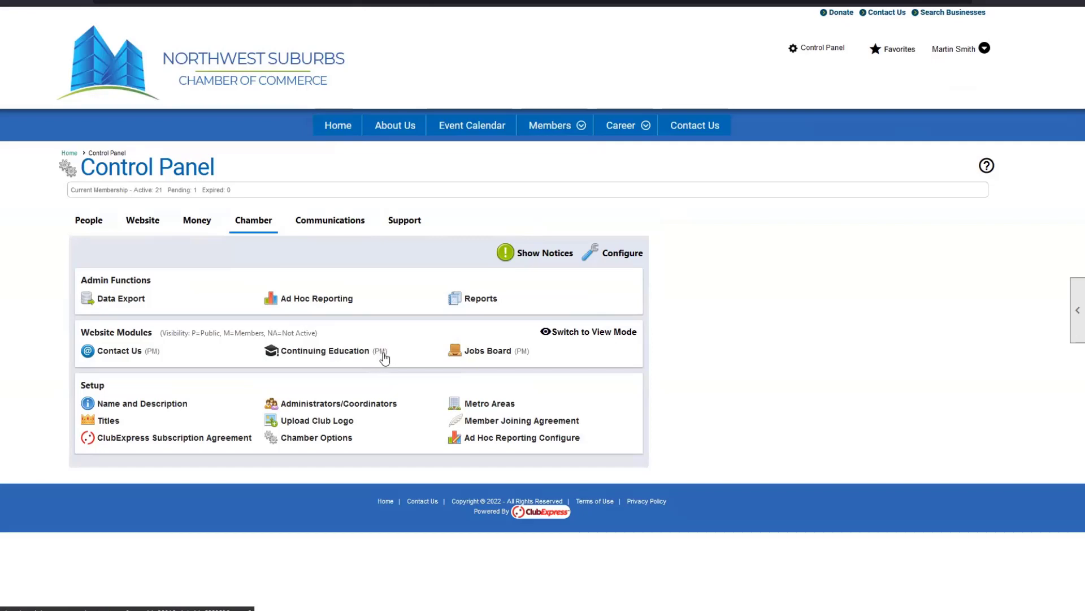
pyautogui.click(617, 253)
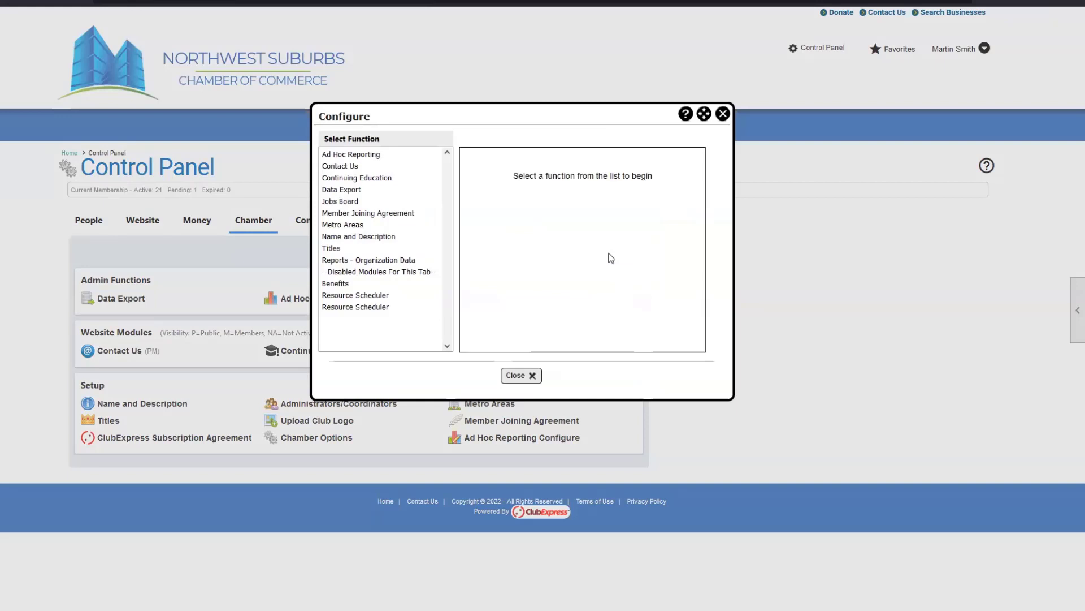
pyautogui.click(370, 179)
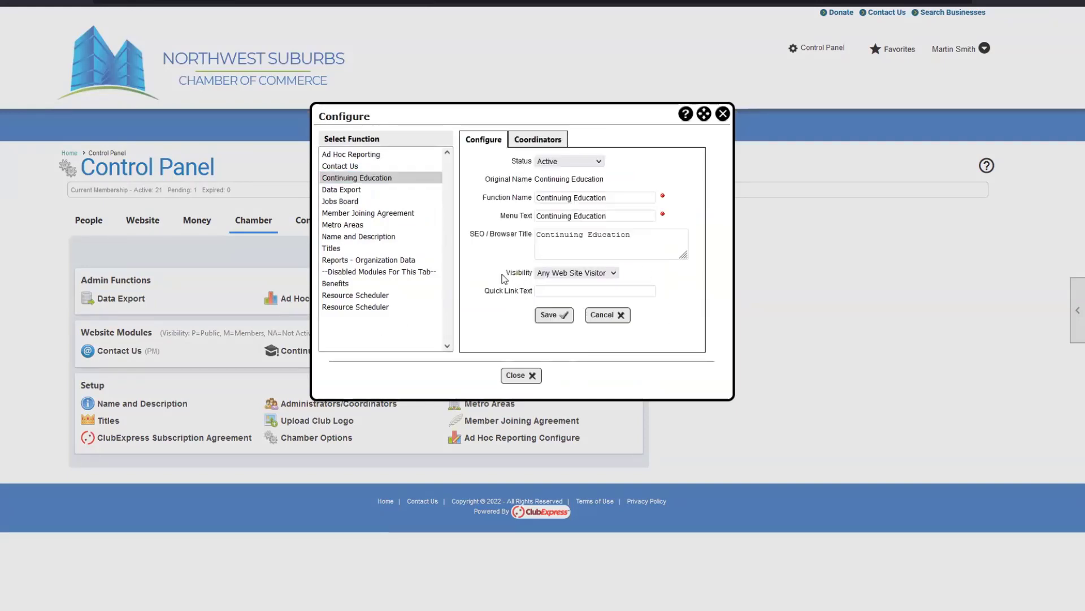
# Try Members Only as the visibility of the Continuing Education module, then close the configuration
pyautogui.moveTo(502, 273); pyautogui.dragTo(539, 275)
pyautogui.click(565, 273)
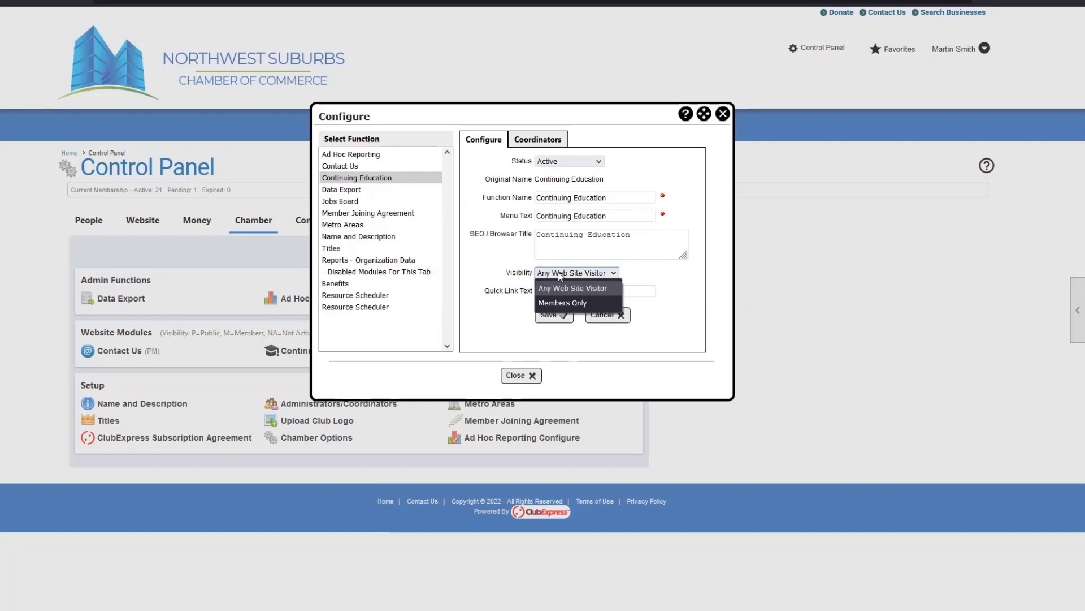
pyautogui.click(585, 303)
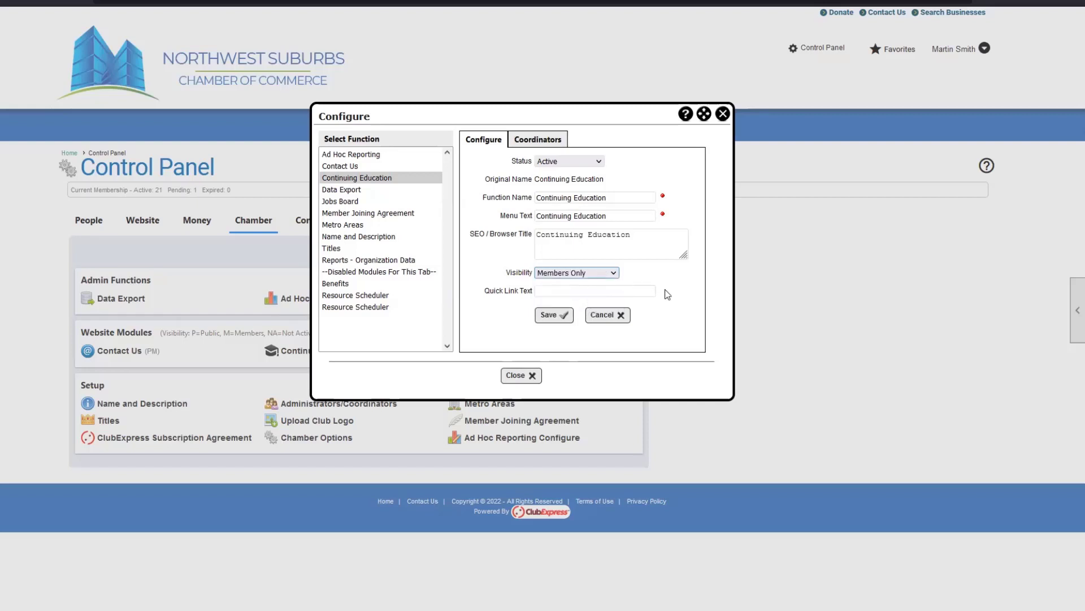
pyautogui.click(549, 315)
pyautogui.click(723, 114)
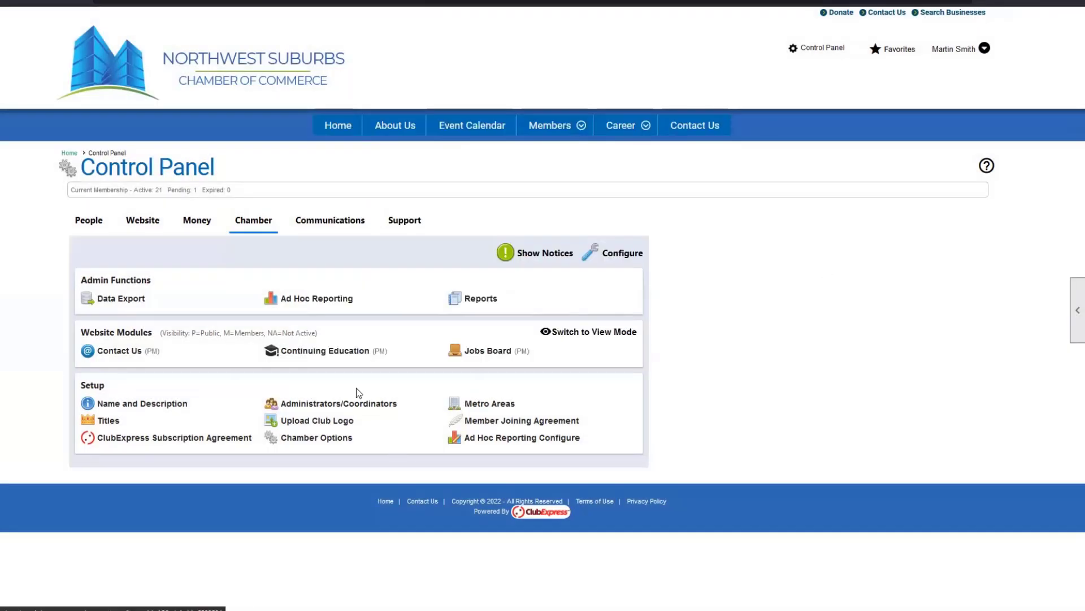
# In the Continuing Education Manager, search the point approvals for any point type and review the Bachelor's Degree request without approving or declining it
pyautogui.click(319, 352)
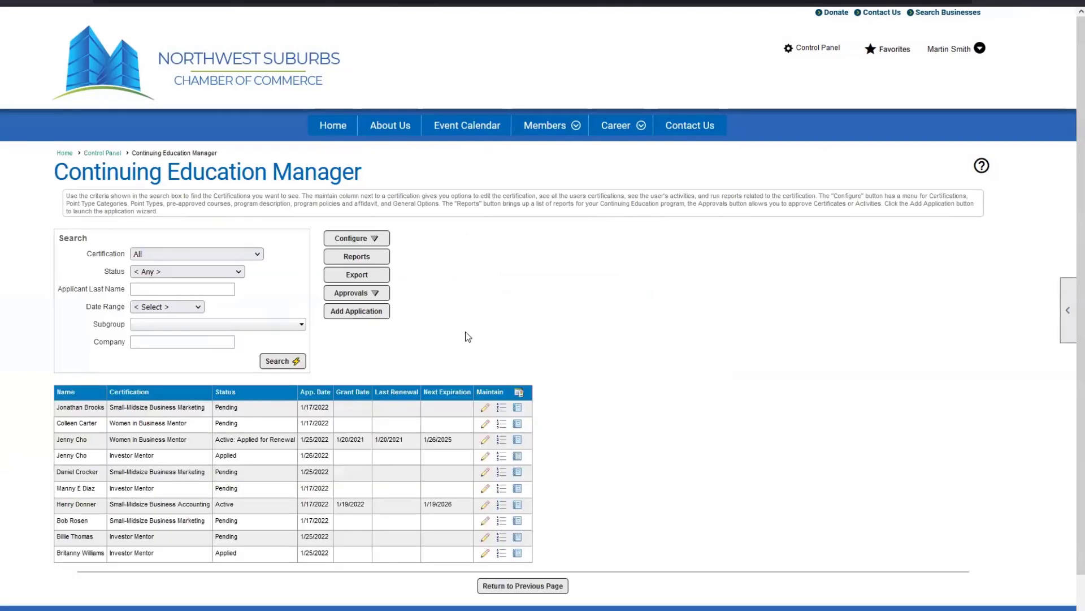
pyautogui.scroll(-1, 466, 330)
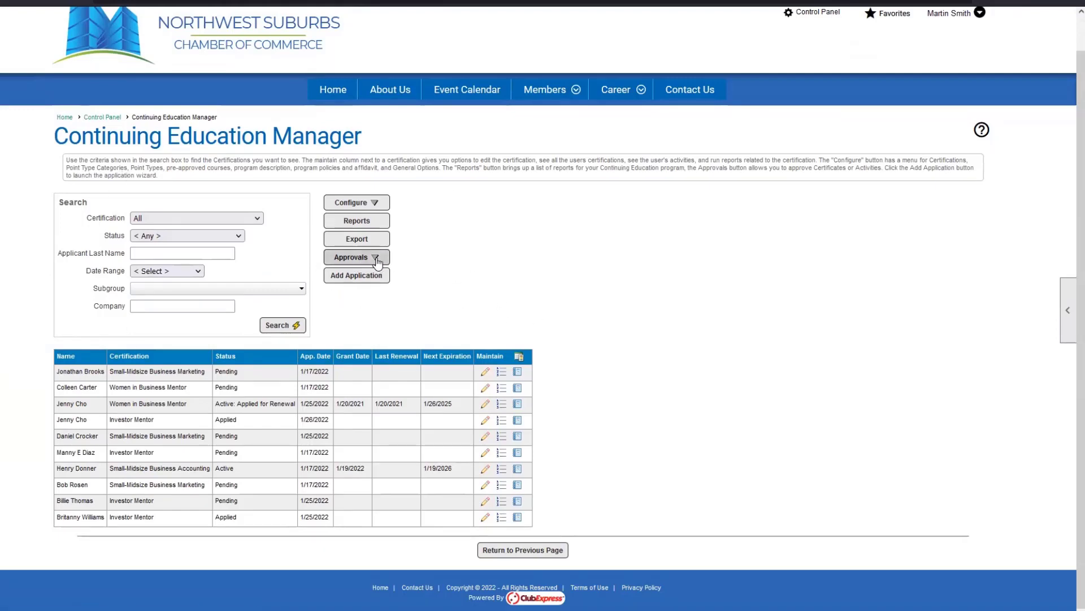
pyautogui.click(376, 258)
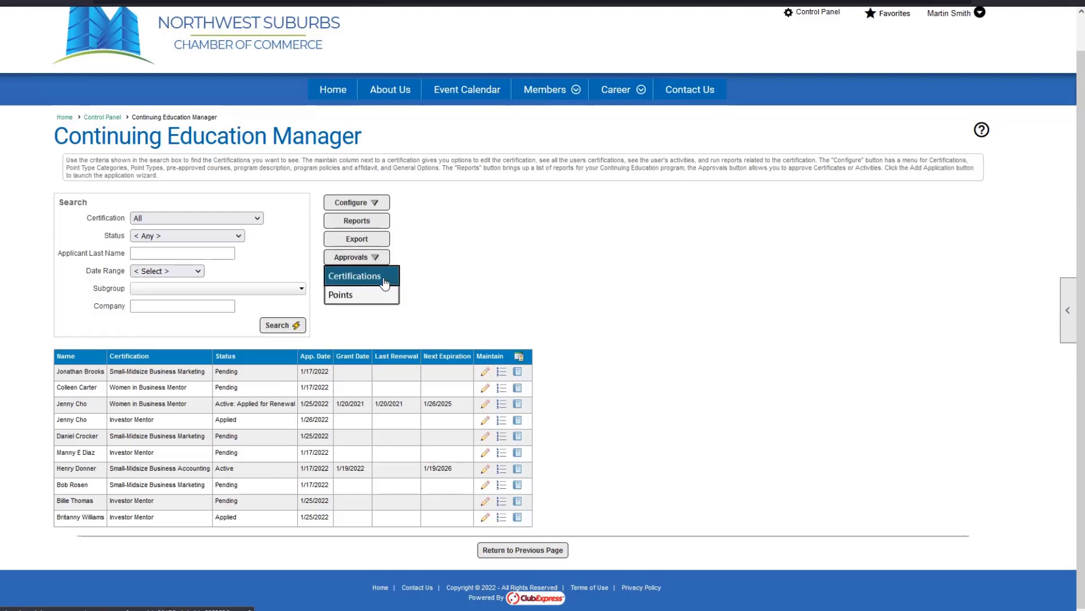
pyautogui.click(385, 296)
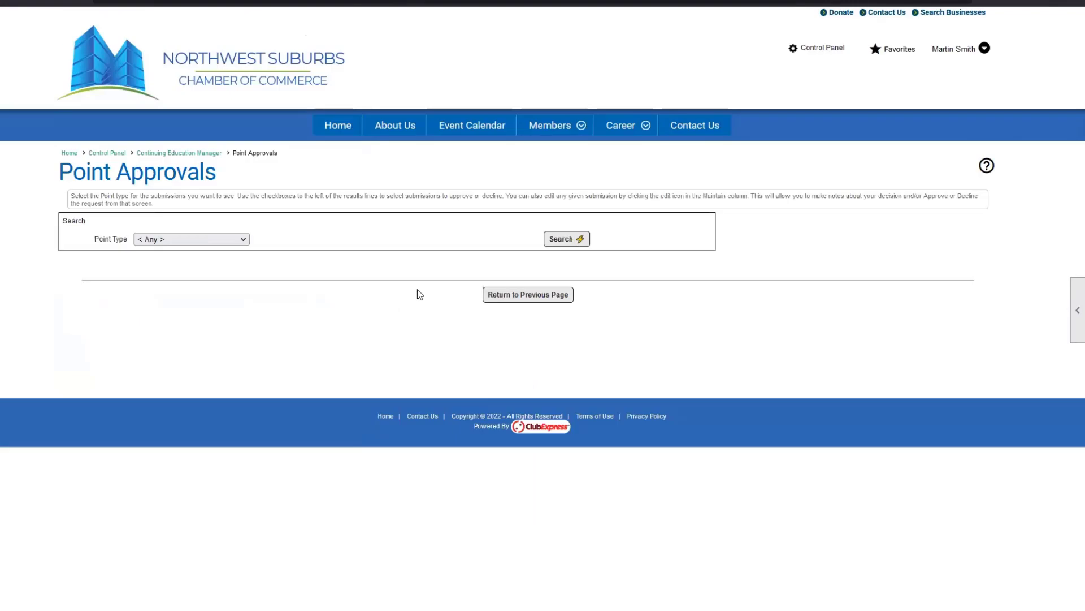
pyautogui.click(570, 243)
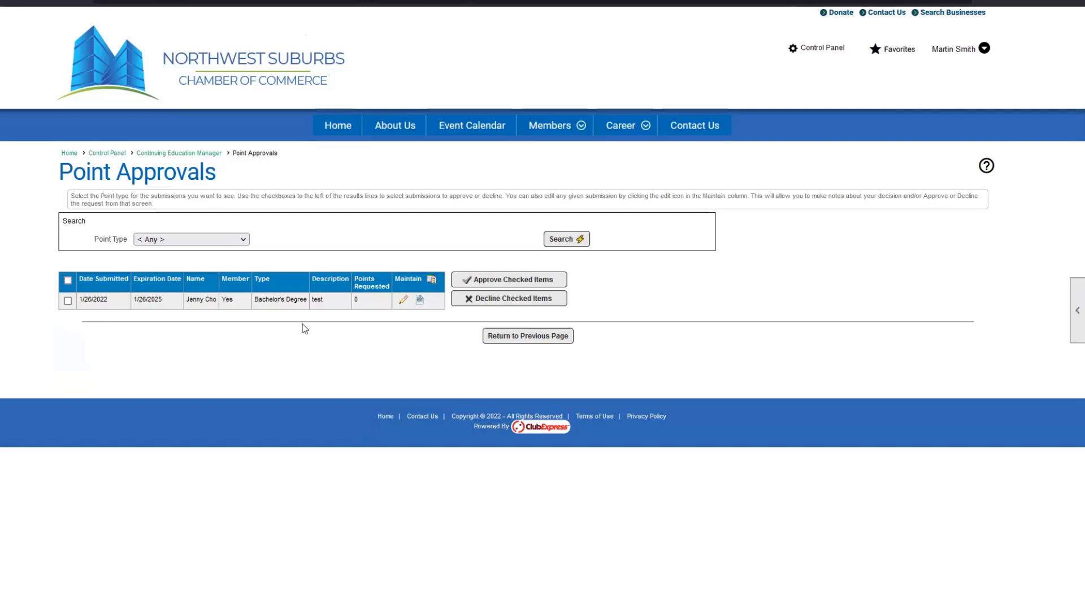
pyautogui.click(404, 301)
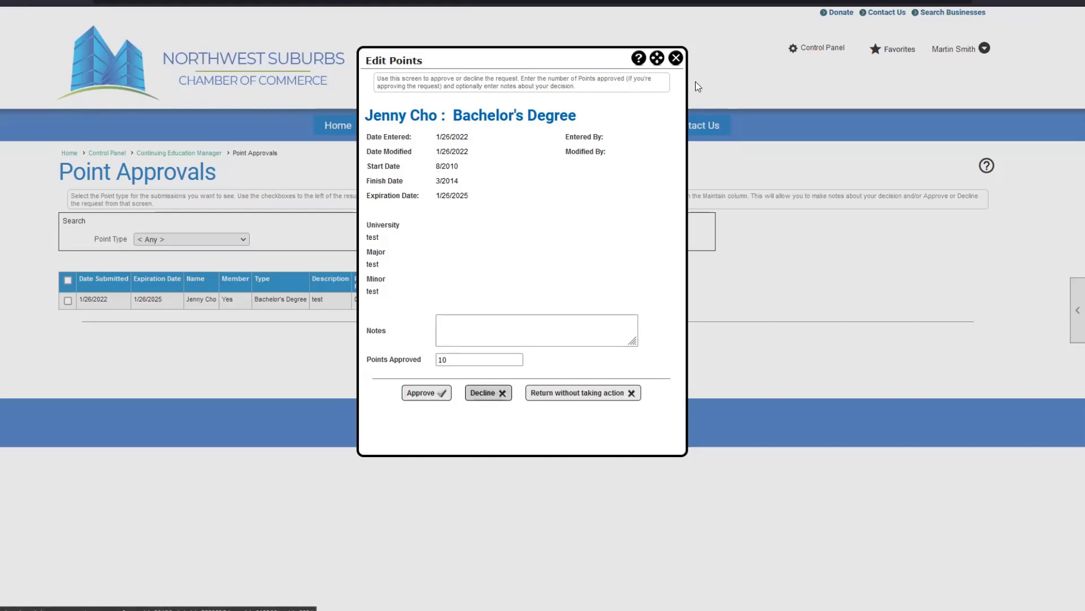
pyautogui.click(675, 58)
pyautogui.click(528, 335)
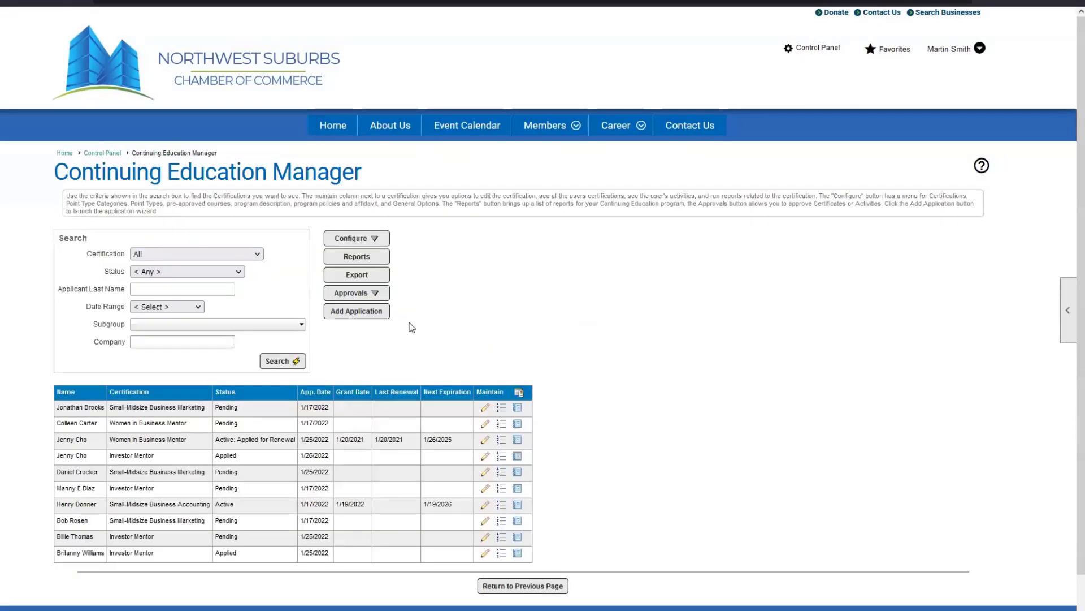
# Search the pending certification approvals for all certifications, examine the status filter and approval options, then leave the approvals
pyautogui.click(373, 293)
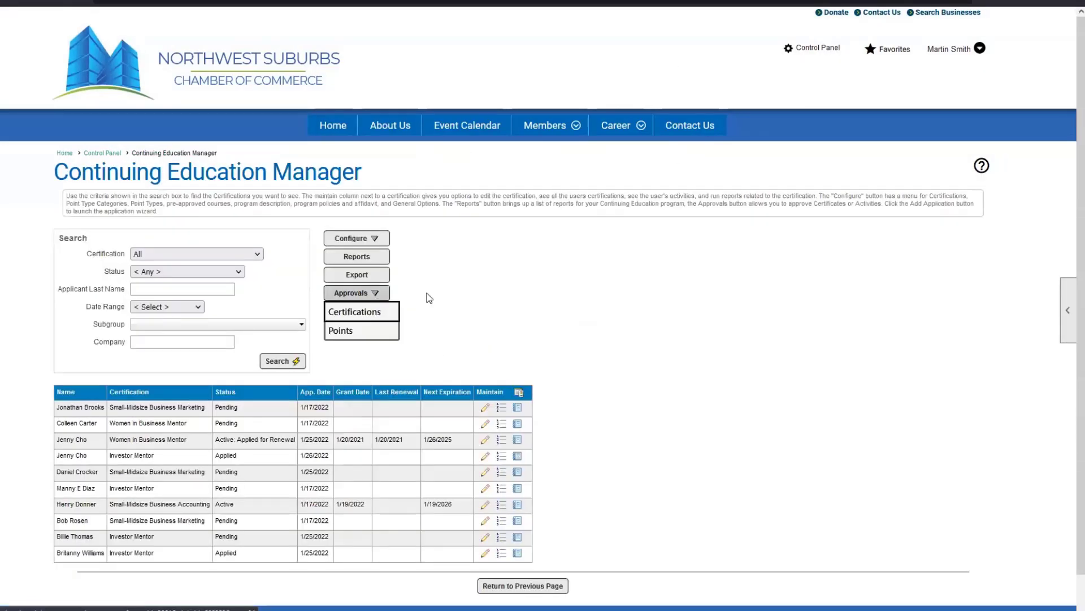
pyautogui.click(379, 314)
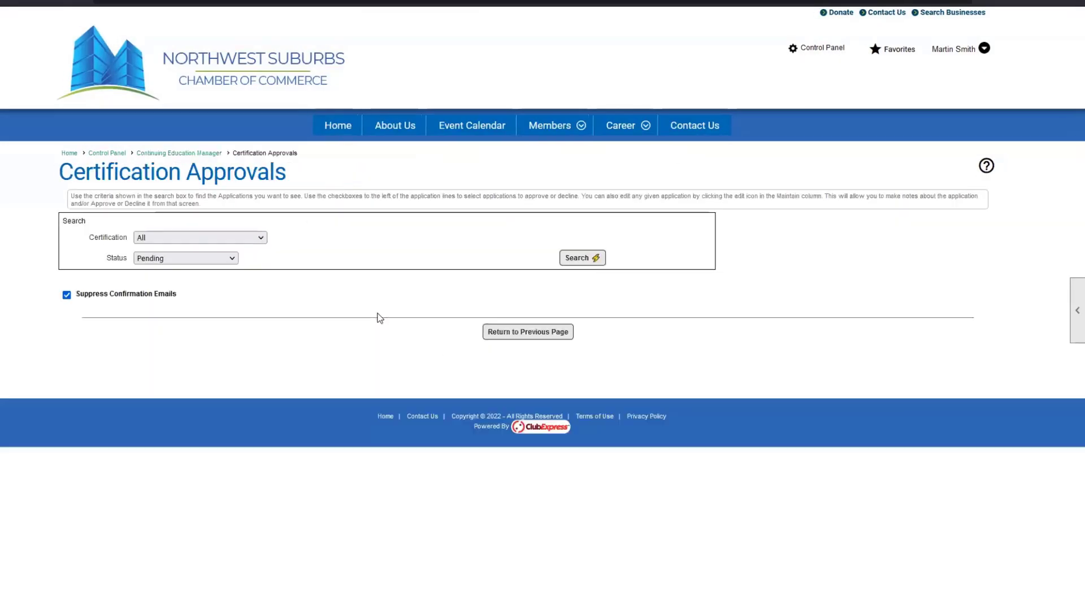
pyautogui.click(592, 263)
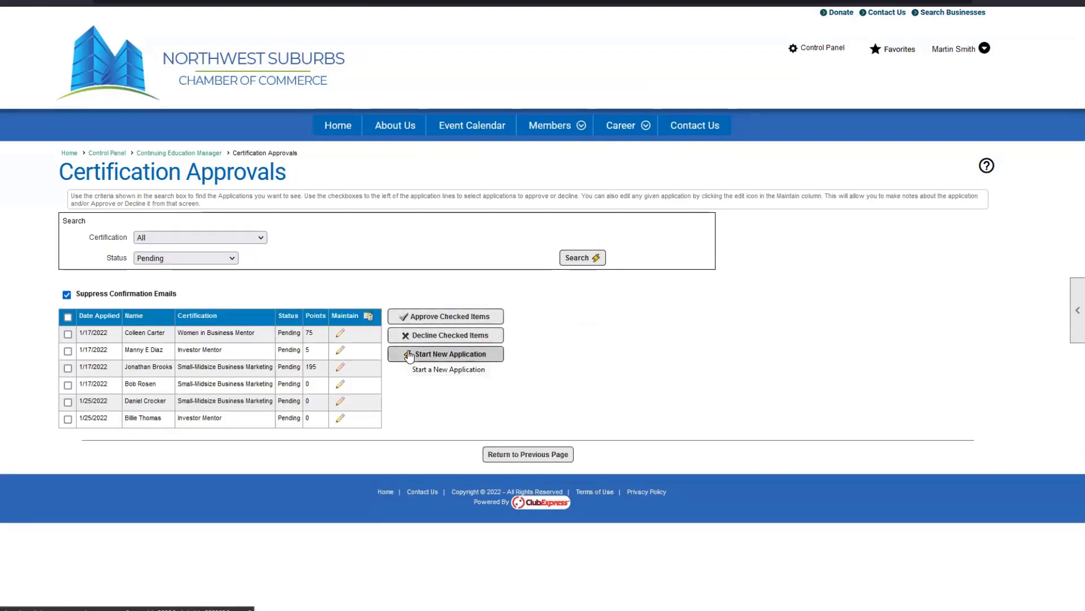
pyautogui.click(187, 258)
pyautogui.click(274, 263)
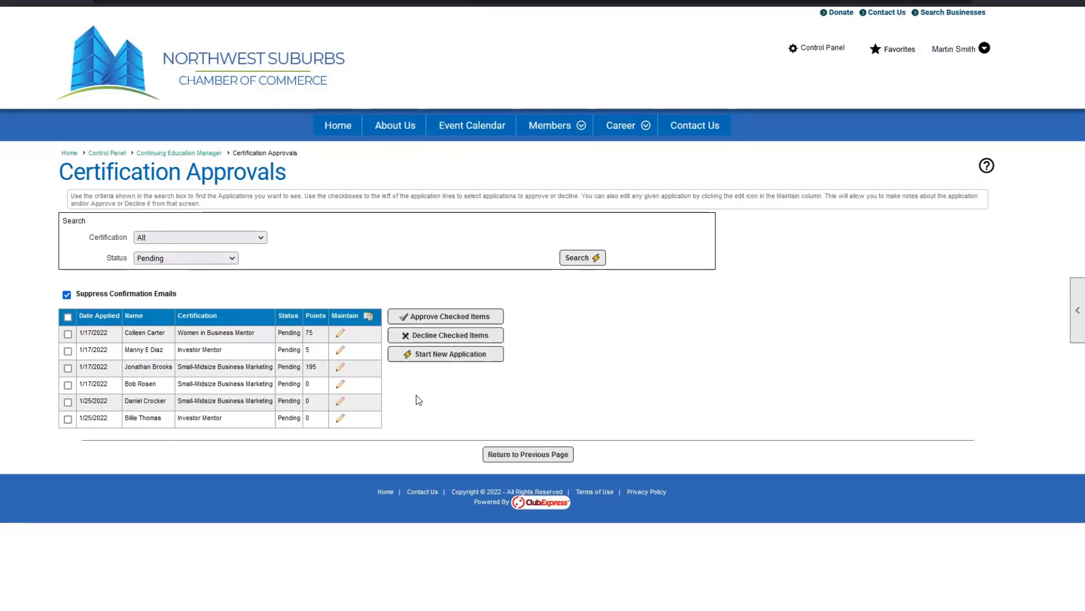
pyautogui.click(517, 452)
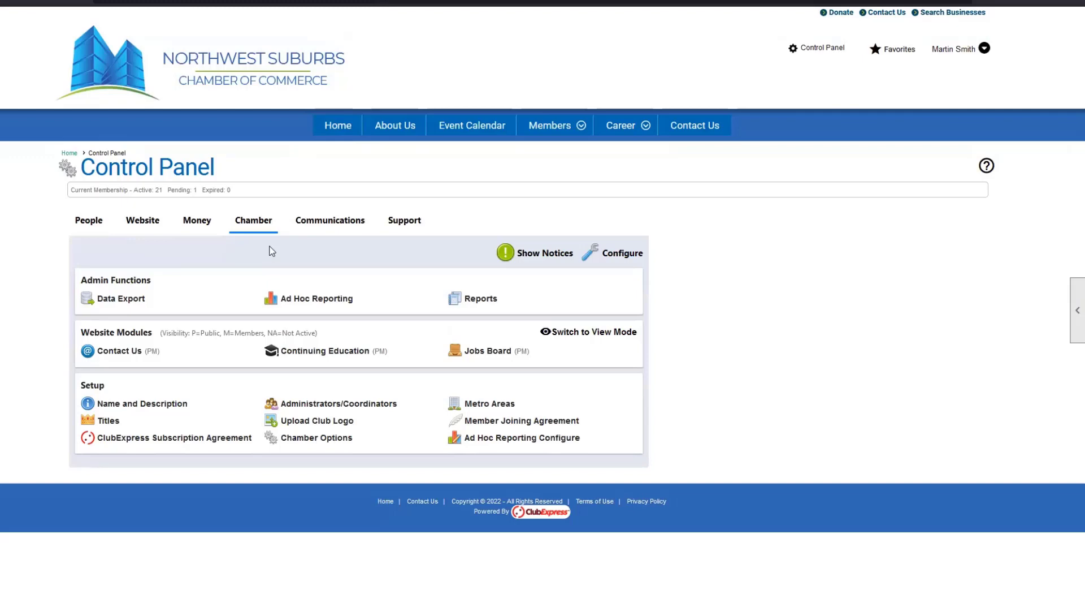
# Search the People Manager for all active and expired non-members
pyautogui.click(84, 225)
pyautogui.click(130, 300)
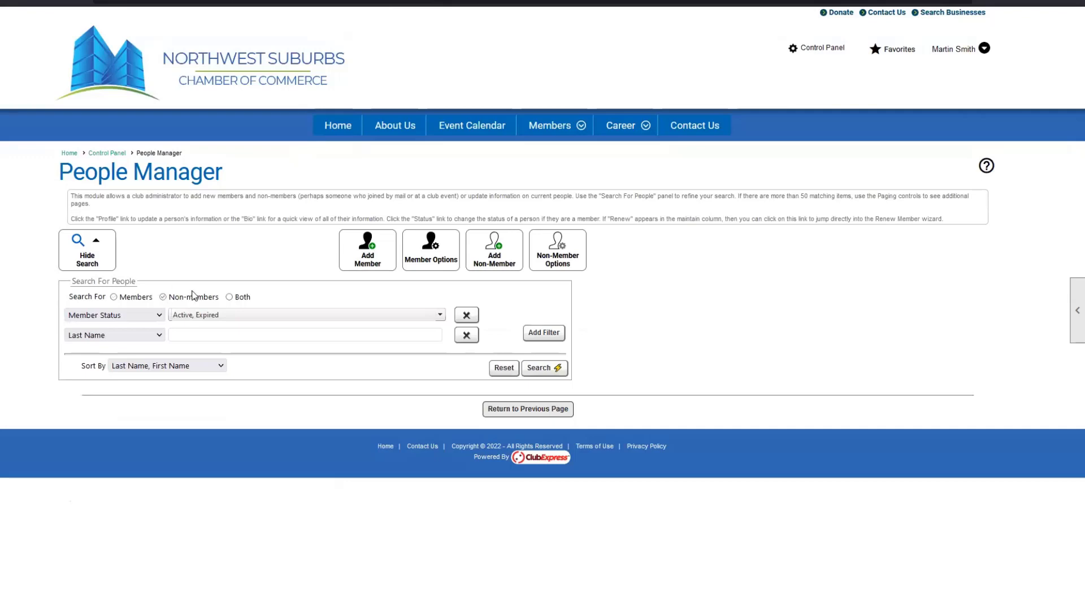
pyautogui.click(163, 298)
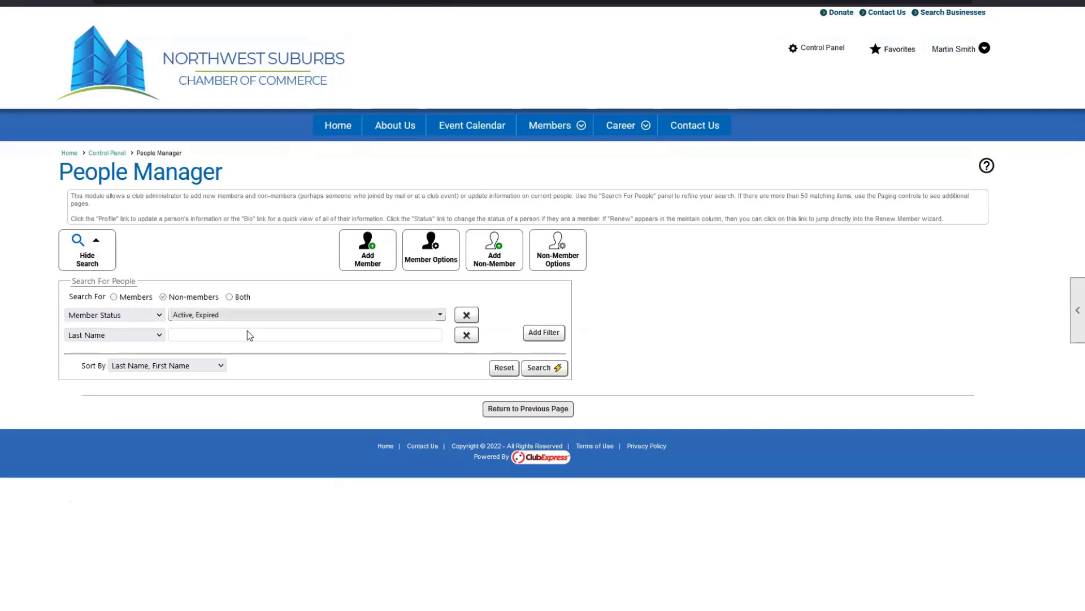
pyautogui.click(552, 368)
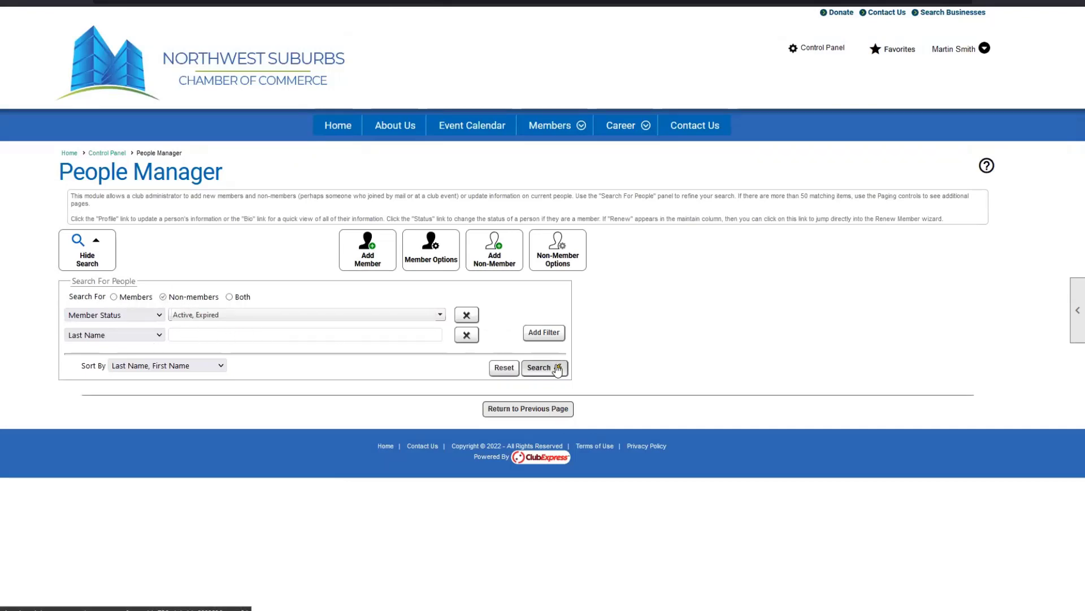
pyautogui.scroll(-2, 232, 360)
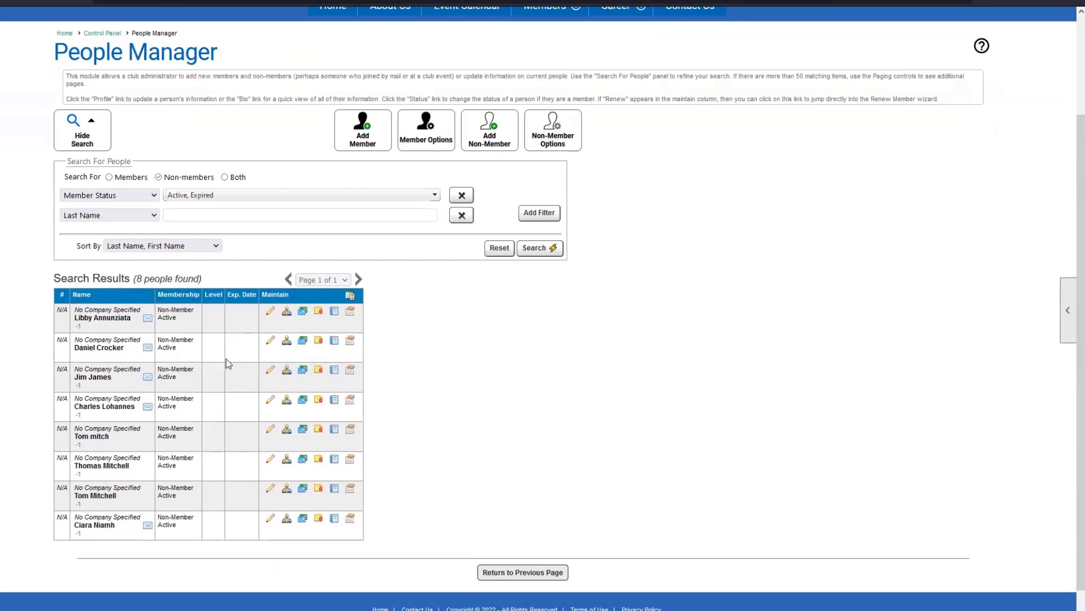
# Open the Continuing Education History of the first non-member in the results and examine the certifications and points
pyautogui.click(351, 312)
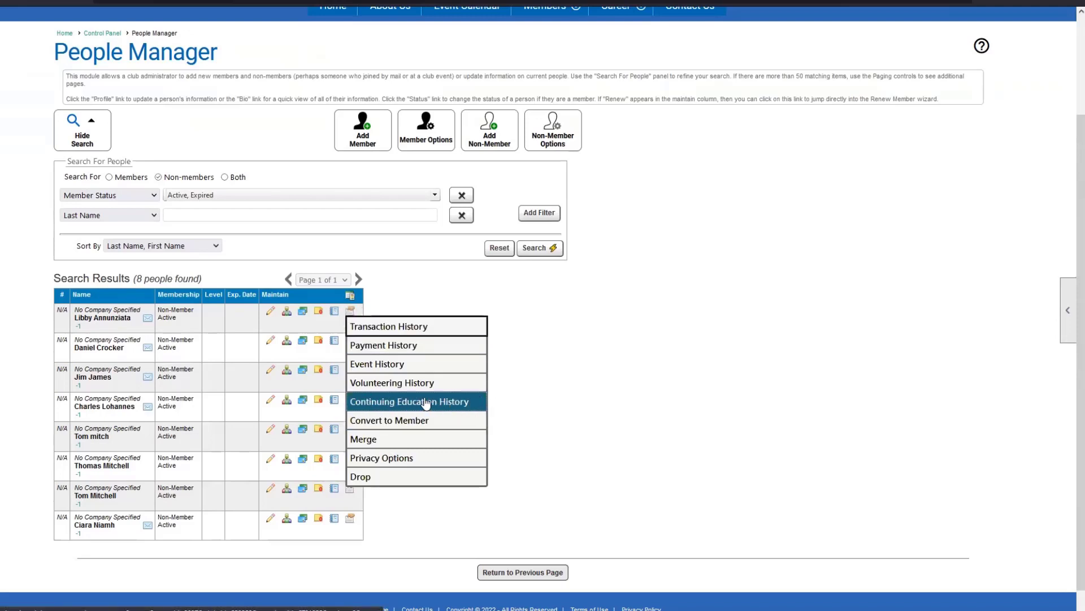
pyautogui.click(473, 403)
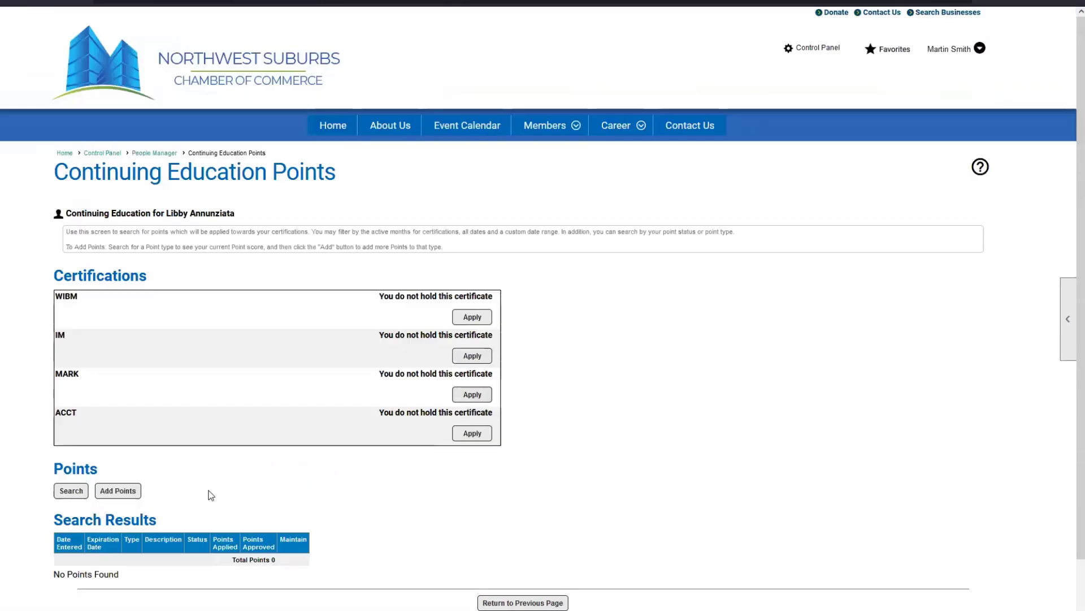
pyautogui.scroll(-1, 211, 495)
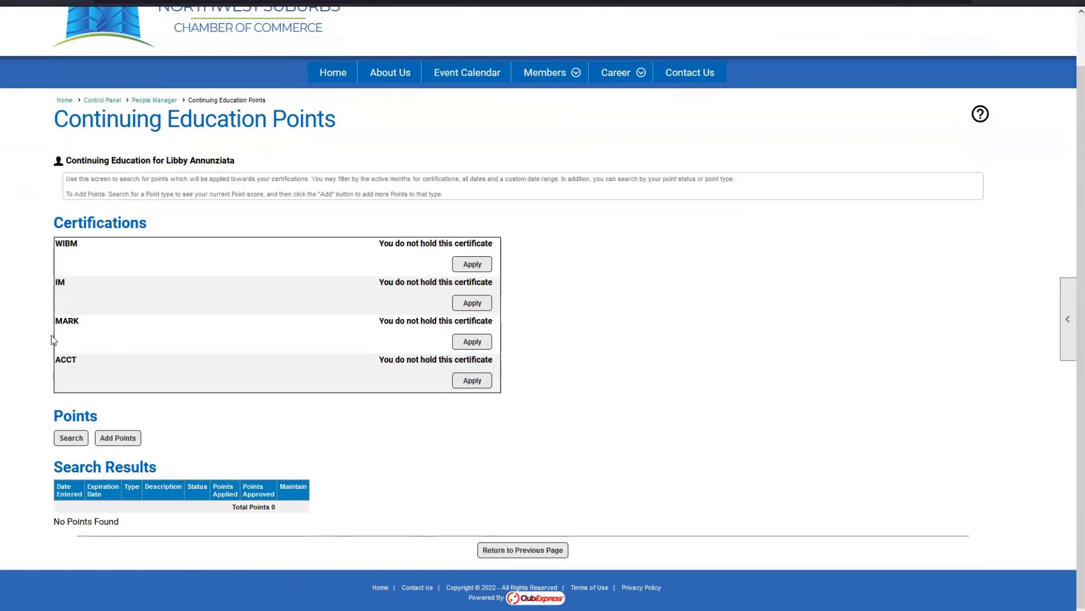
pyautogui.click(535, 553)
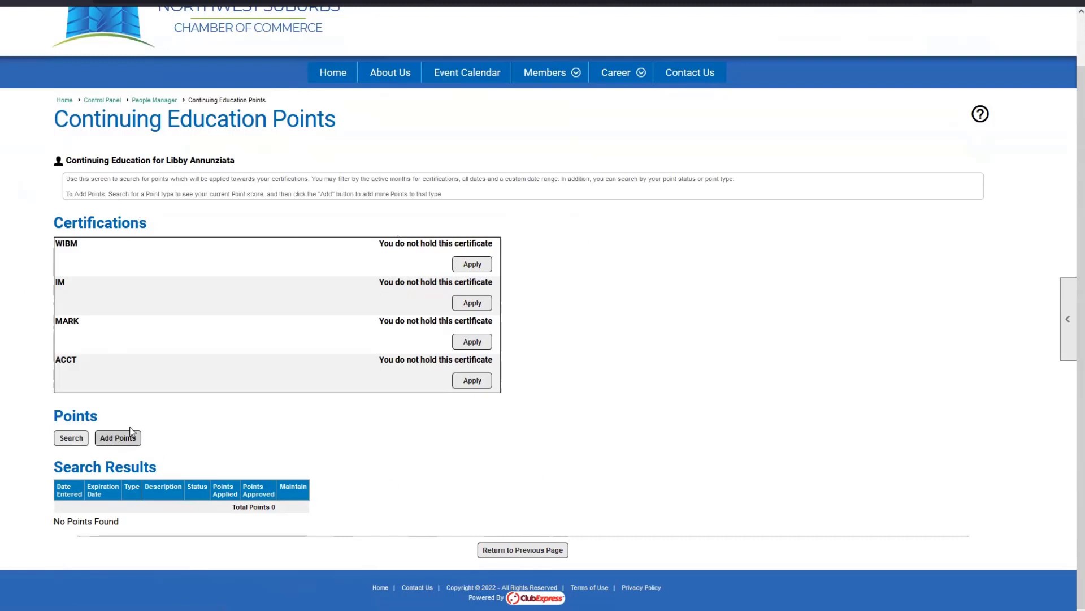
# Submit a Bachelor's Degree point for the non-member's approval, from August 2014 to March 2018, with "test" as university, major and minor
pyautogui.click(113, 441)
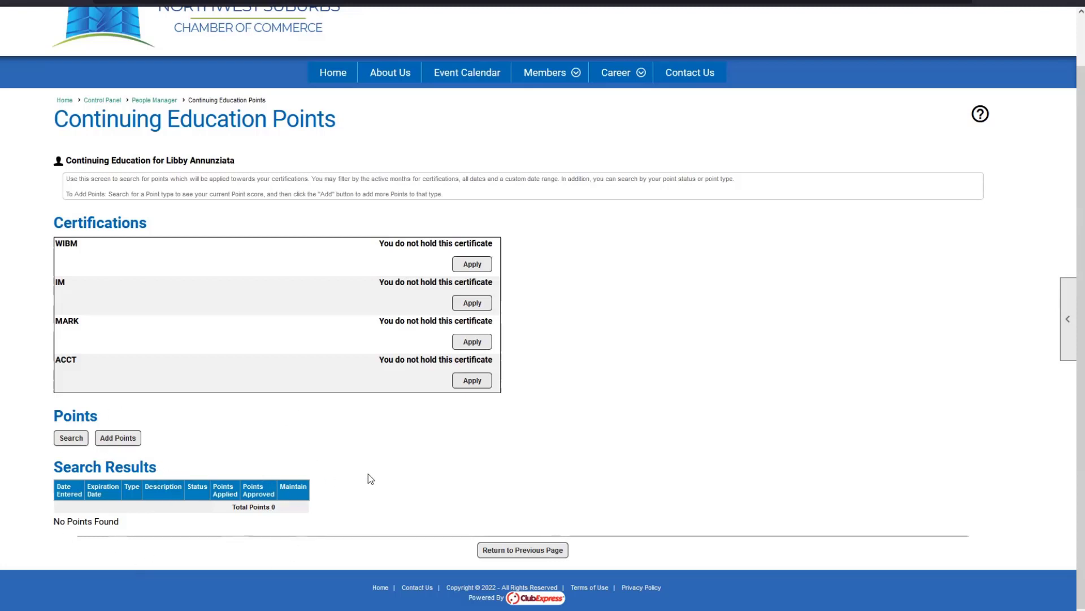
pyautogui.click(118, 438)
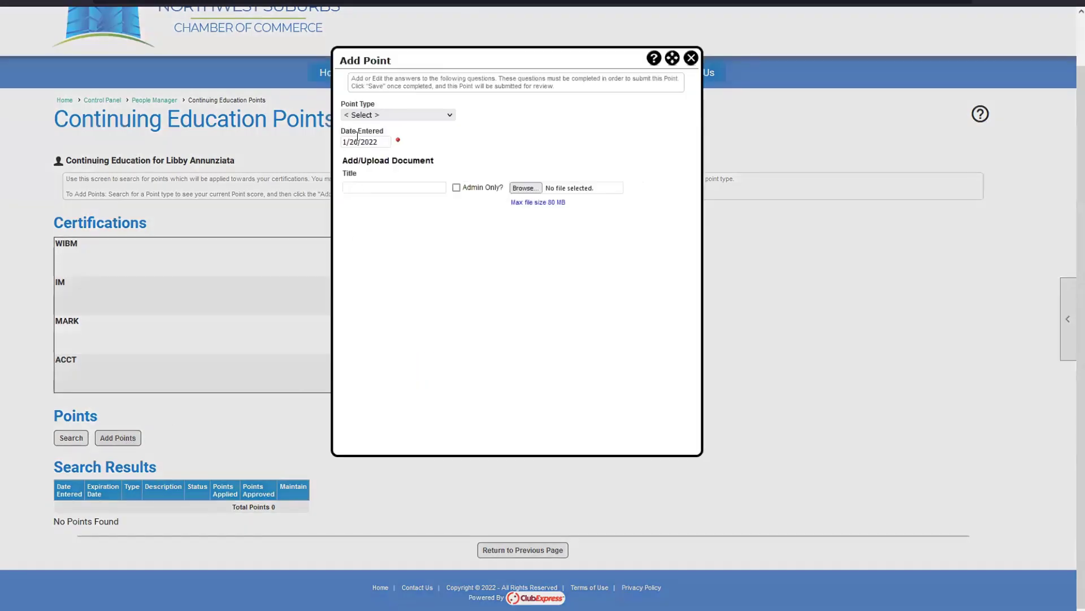
pyautogui.click(363, 115)
pyautogui.click(417, 142)
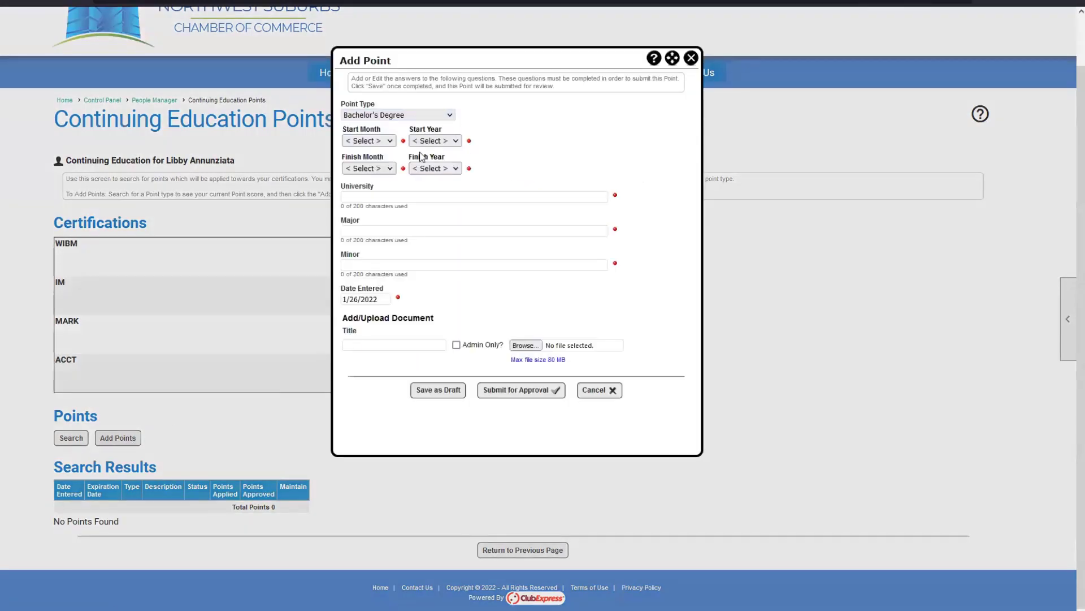
pyautogui.click(434, 141)
pyautogui.click(418, 286)
pyautogui.click(435, 169)
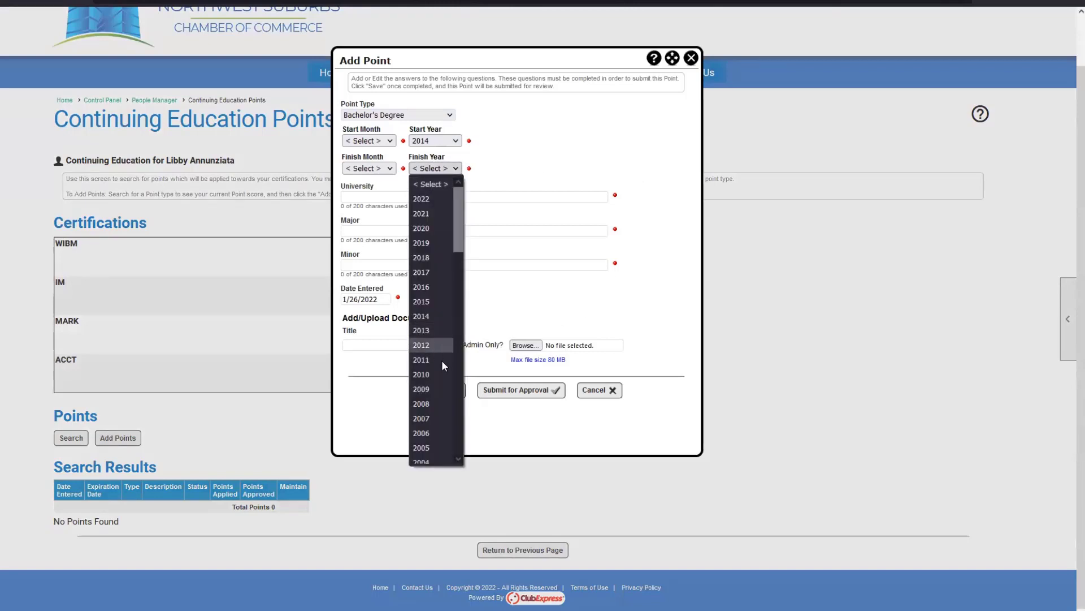
pyautogui.click(435, 257)
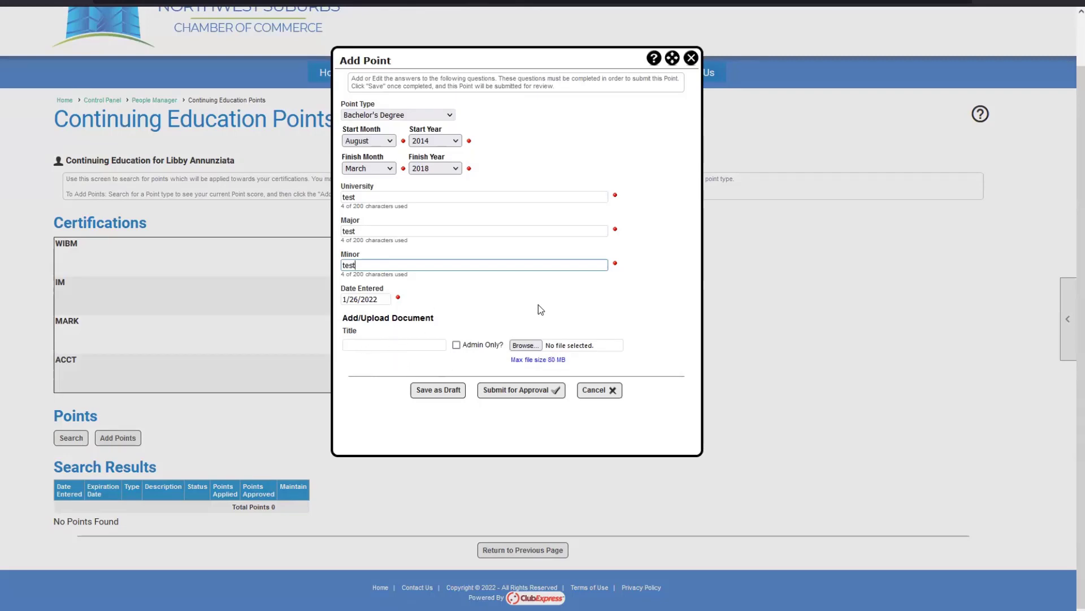
pyautogui.click(520, 390)
# Open the non-member's submitted Bachelor's Degree point for editing, examine its details, and close it without changes
pyautogui.scroll(-1, 414, 440)
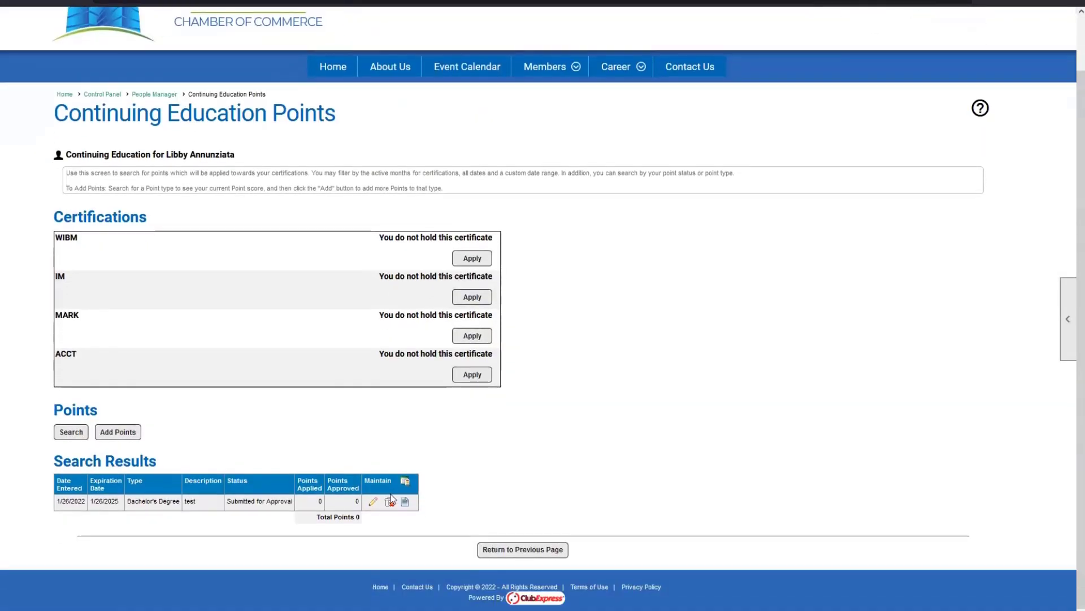
pyautogui.click(374, 501)
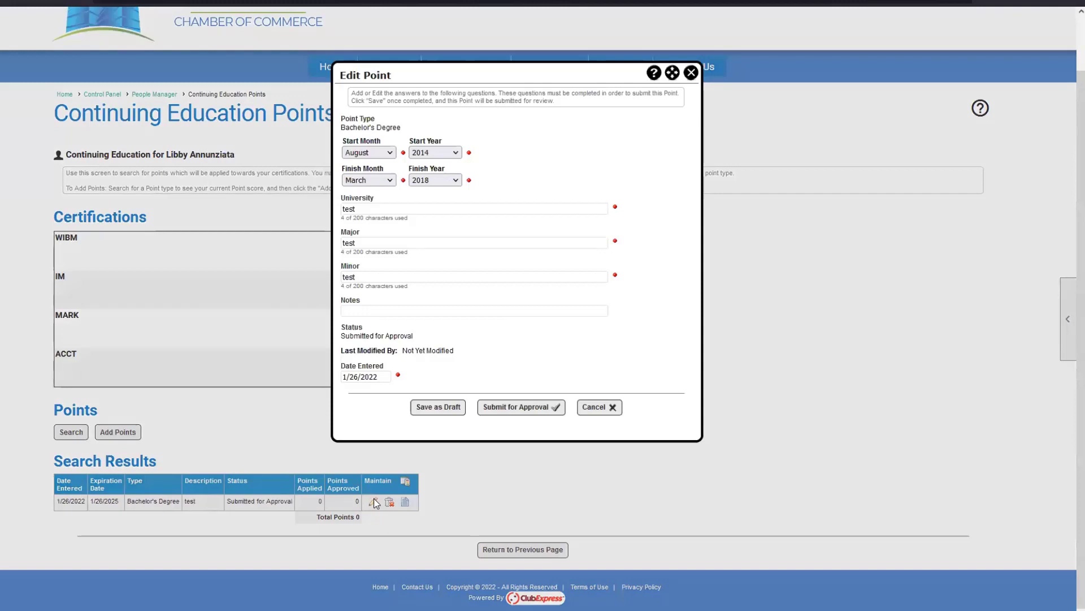
pyautogui.click(691, 73)
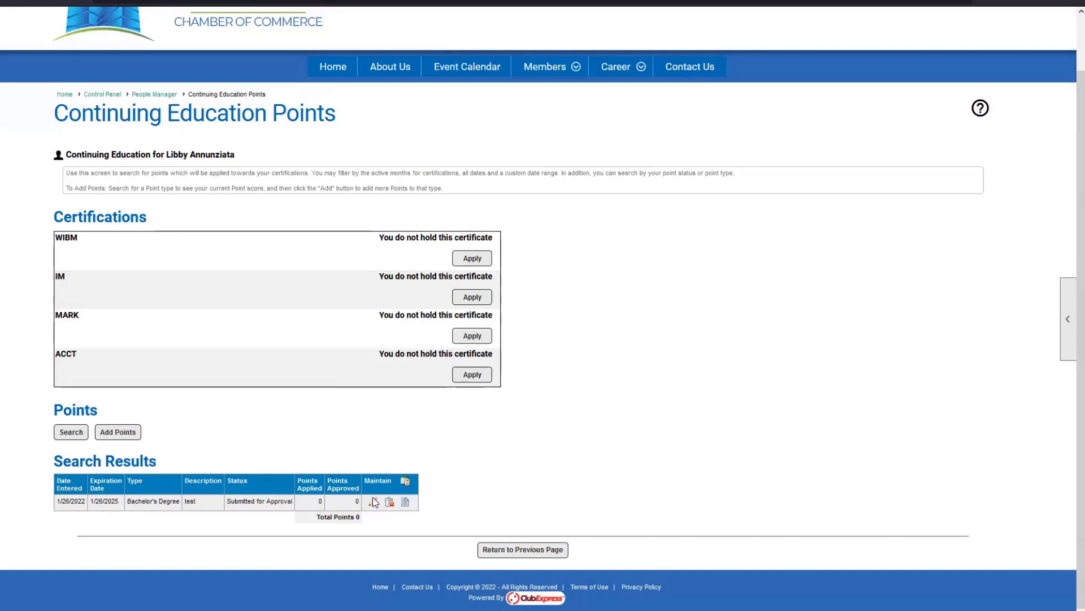
# Leave the non-member's points and open the Point Approvals of the Continuing Education Manager
pyautogui.click(149, 95)
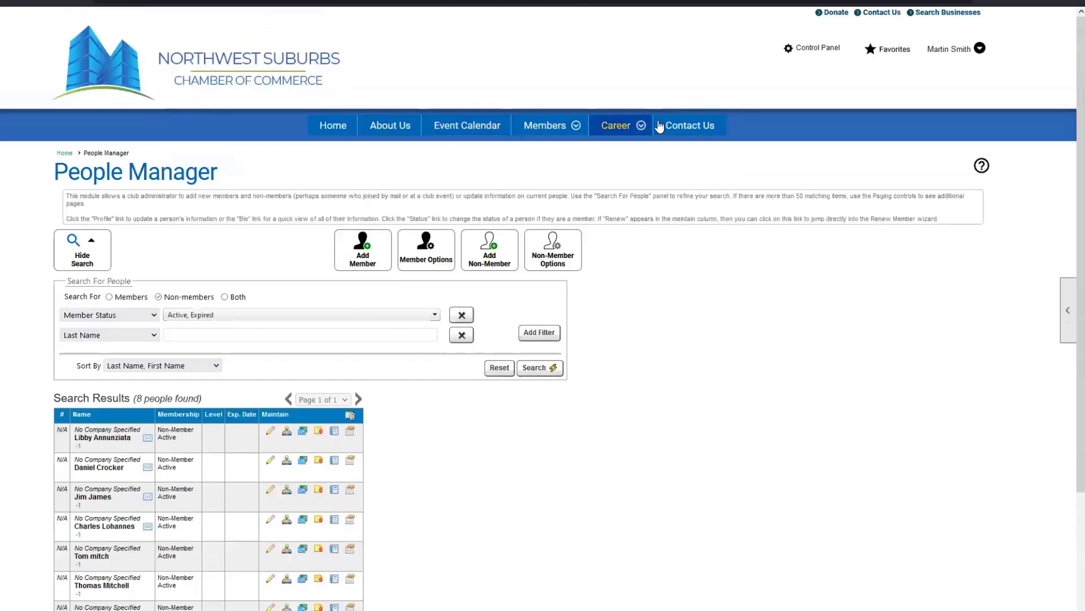
pyautogui.click(819, 50)
pyautogui.click(253, 221)
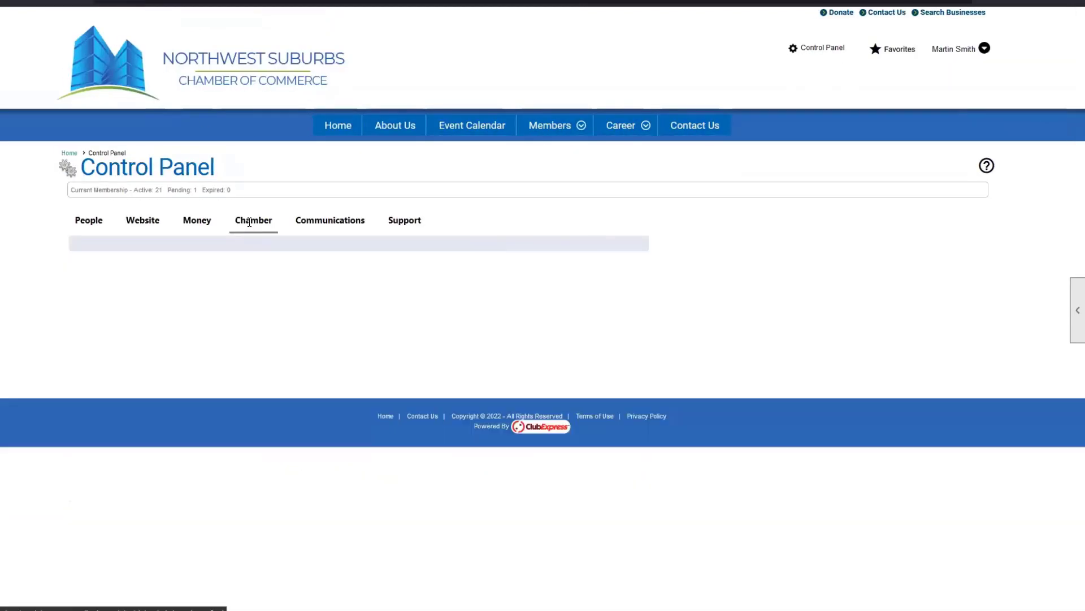
pyautogui.click(335, 350)
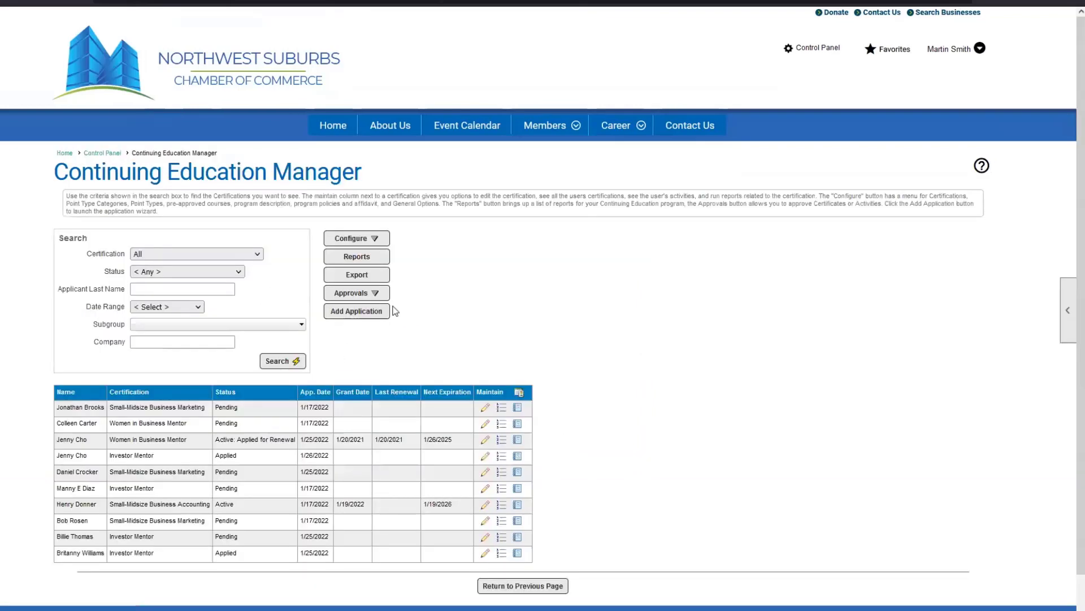
pyautogui.click(371, 293)
pyautogui.click(339, 330)
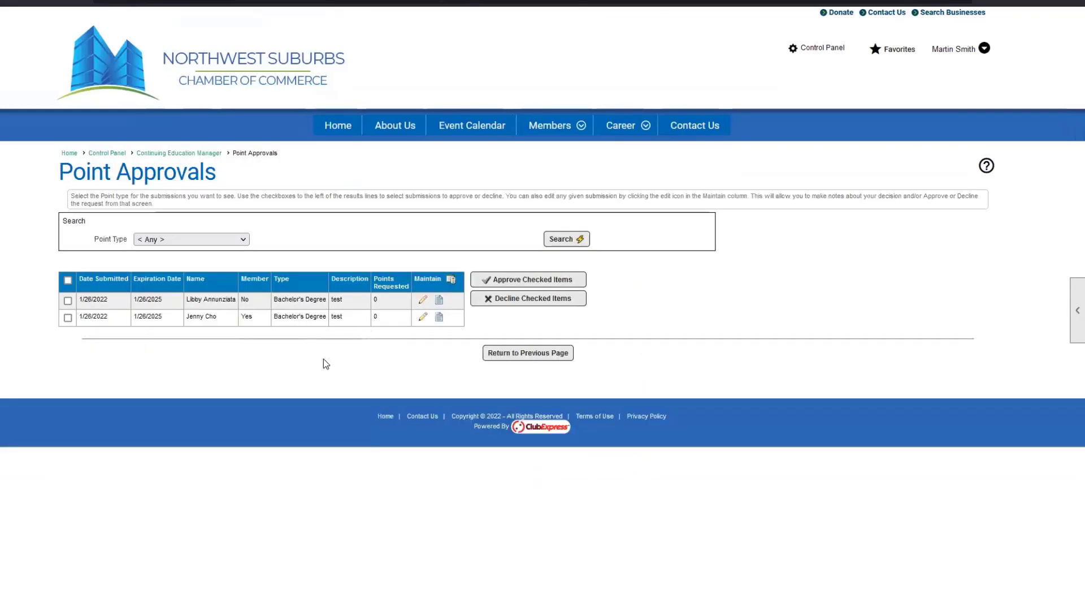
# Approve both pending Bachelor's Degree point submissions, one from the non-member and one from the member
pyautogui.moveTo(185, 299); pyautogui.dragTo(347, 306)
pyautogui.click(347, 305)
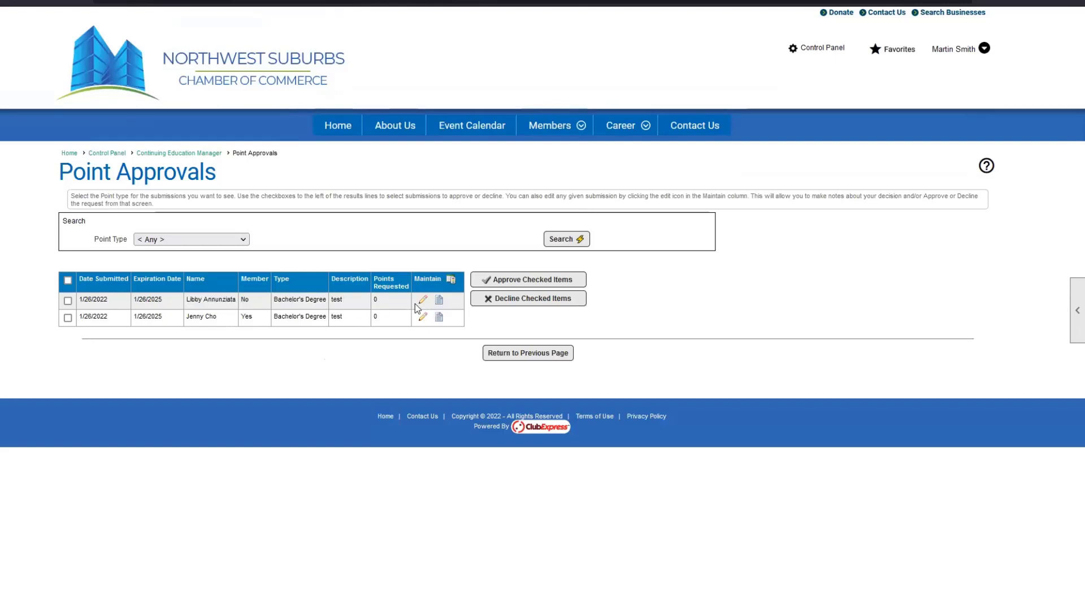
pyautogui.click(68, 301)
pyautogui.click(67, 317)
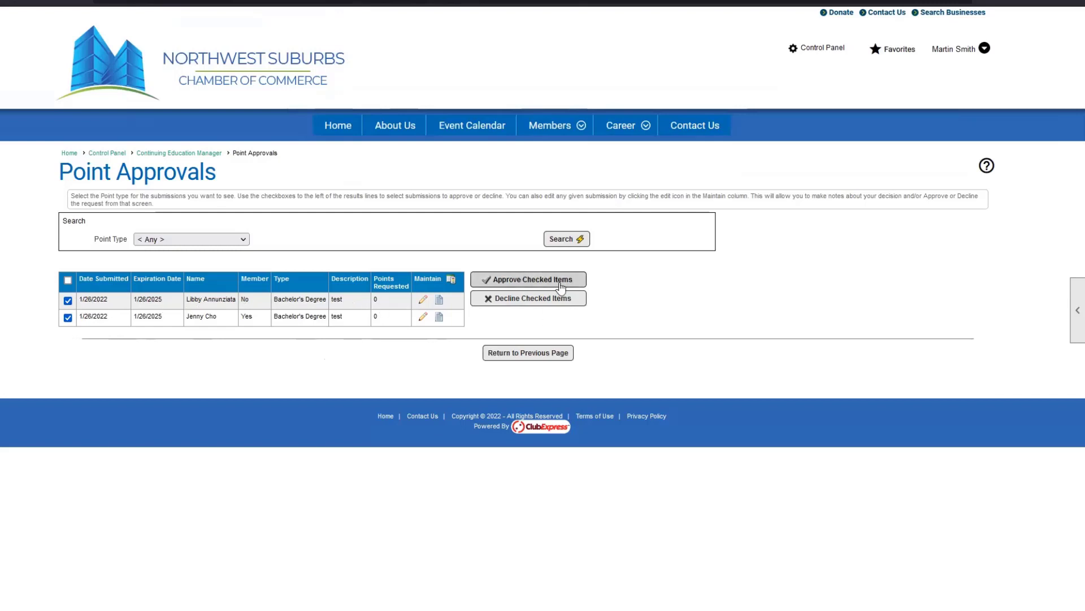
pyautogui.click(512, 280)
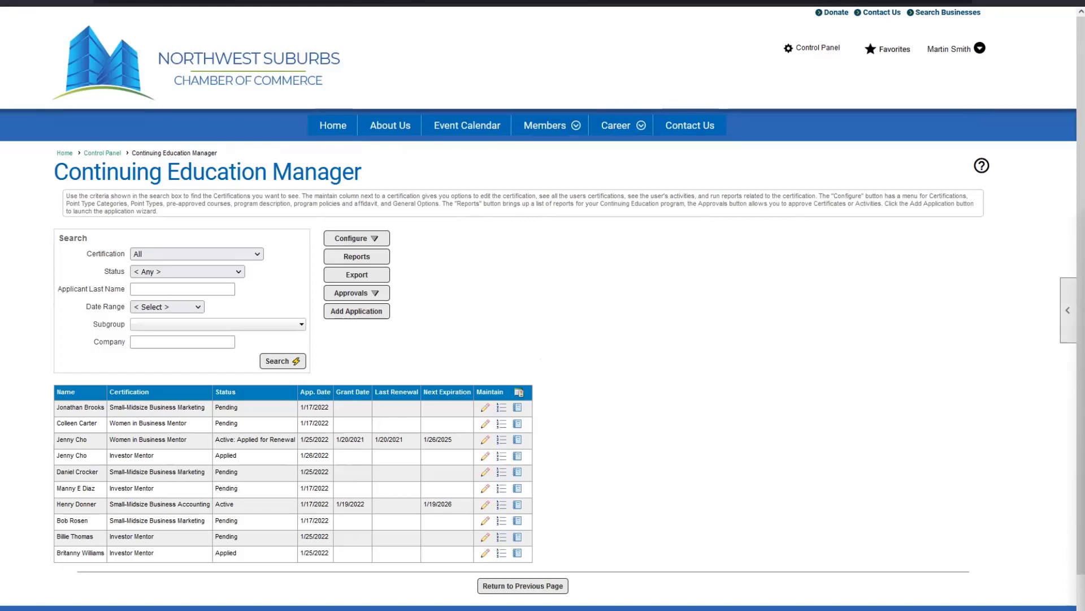
# Open the certification configuration and check the Women in Business Mentor certification's edit settings, closing them without changes
pyautogui.scroll(-2, 658, 463)
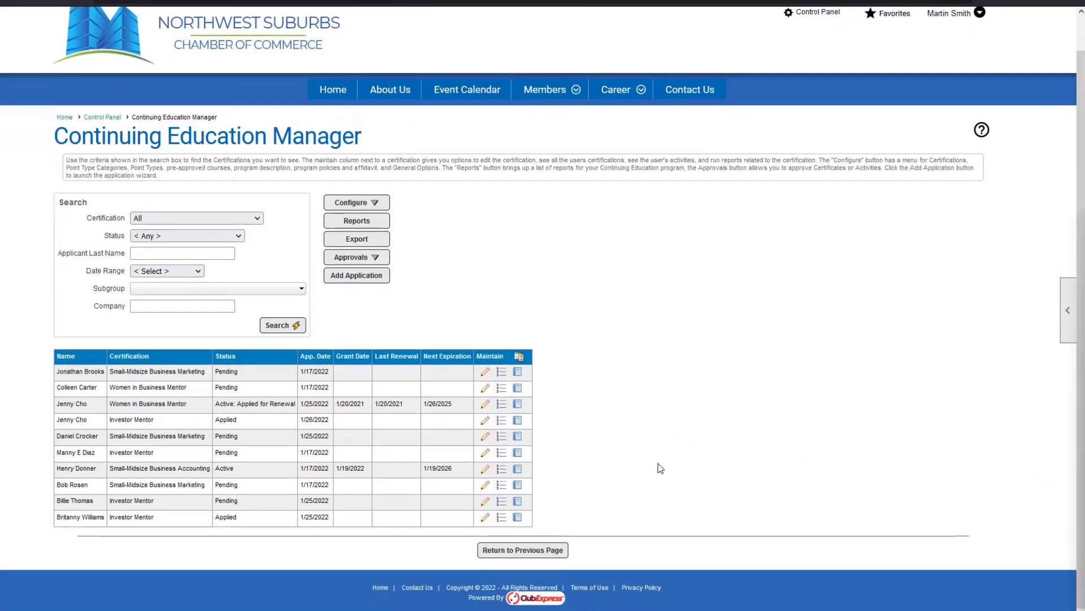
pyautogui.scroll(2, 658, 463)
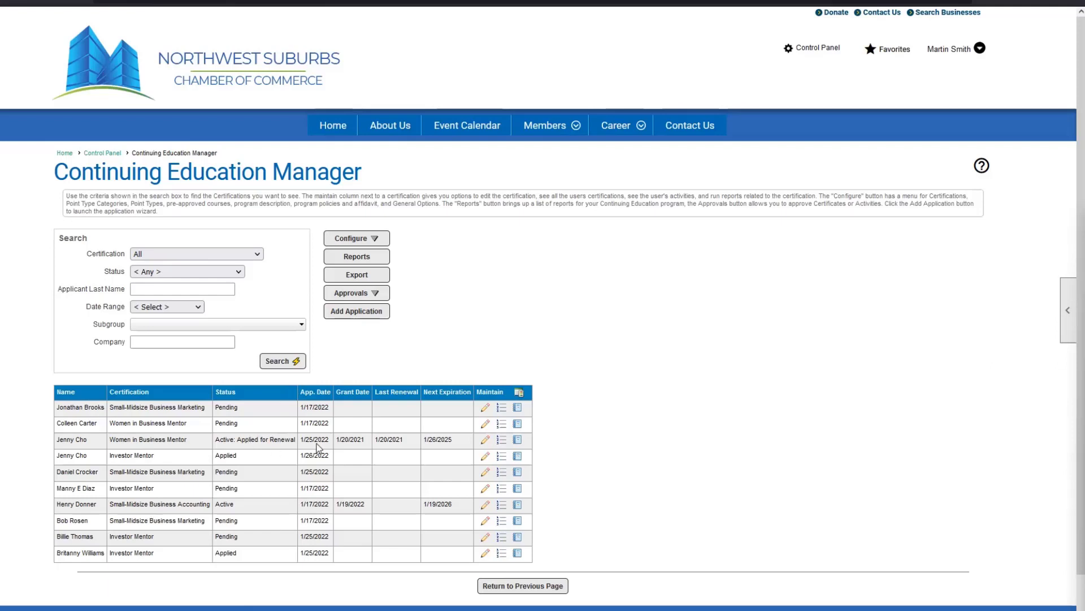
pyautogui.click(350, 242)
pyautogui.click(385, 256)
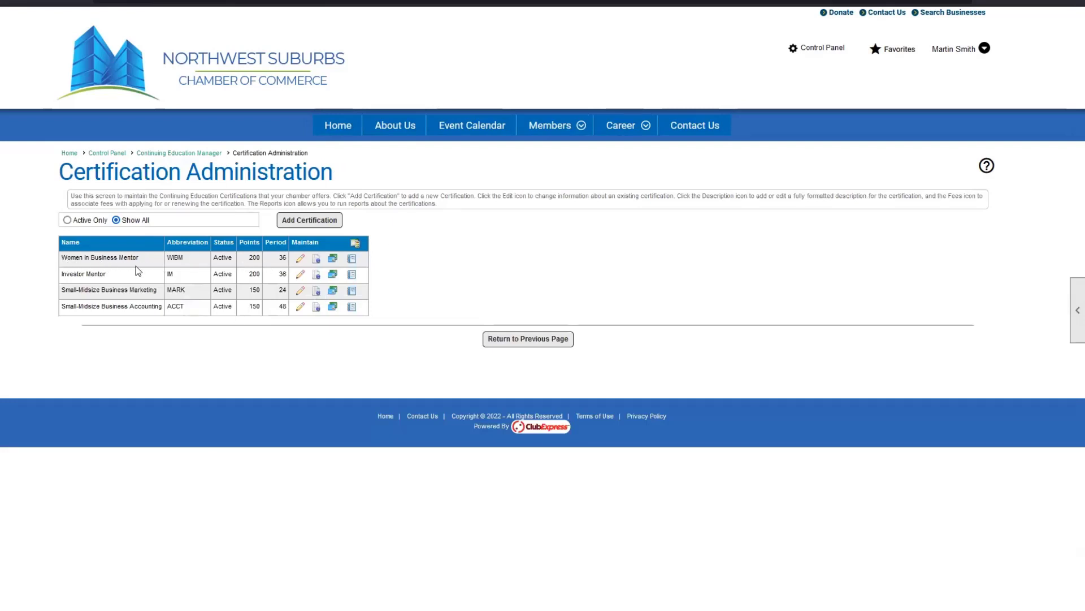
pyautogui.click(301, 259)
pyautogui.click(690, 176)
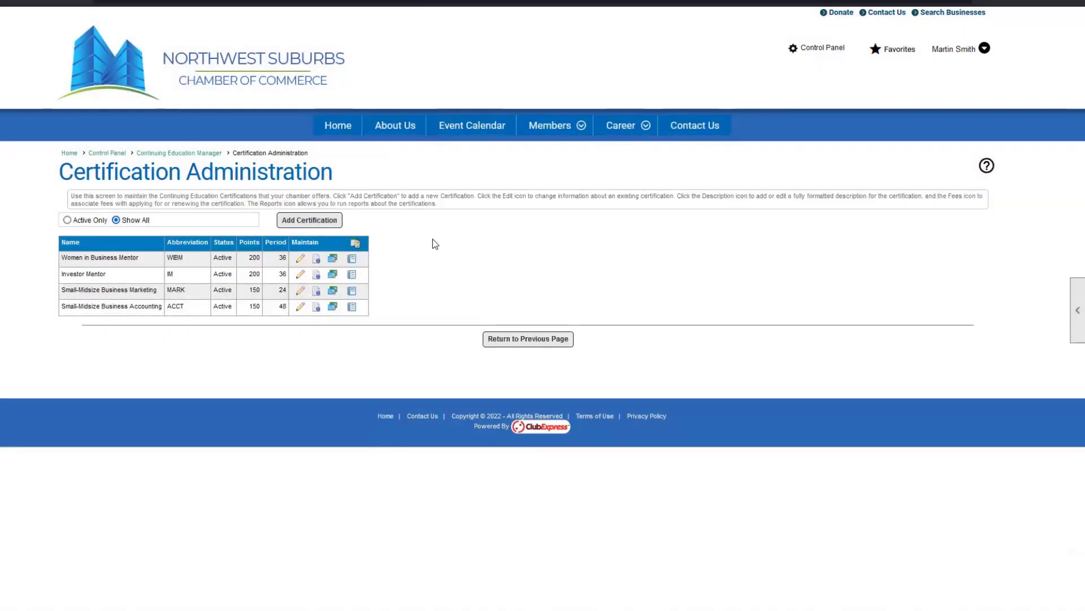
# Examine the list of fees for the Women in Business Mentor certification
pyautogui.click(332, 260)
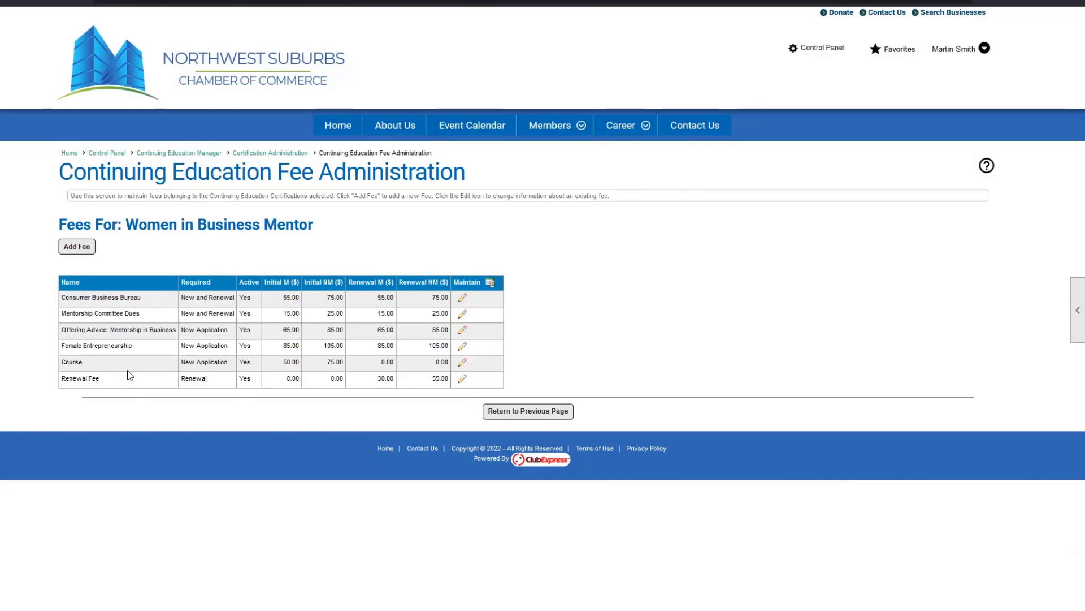
pyautogui.click(547, 413)
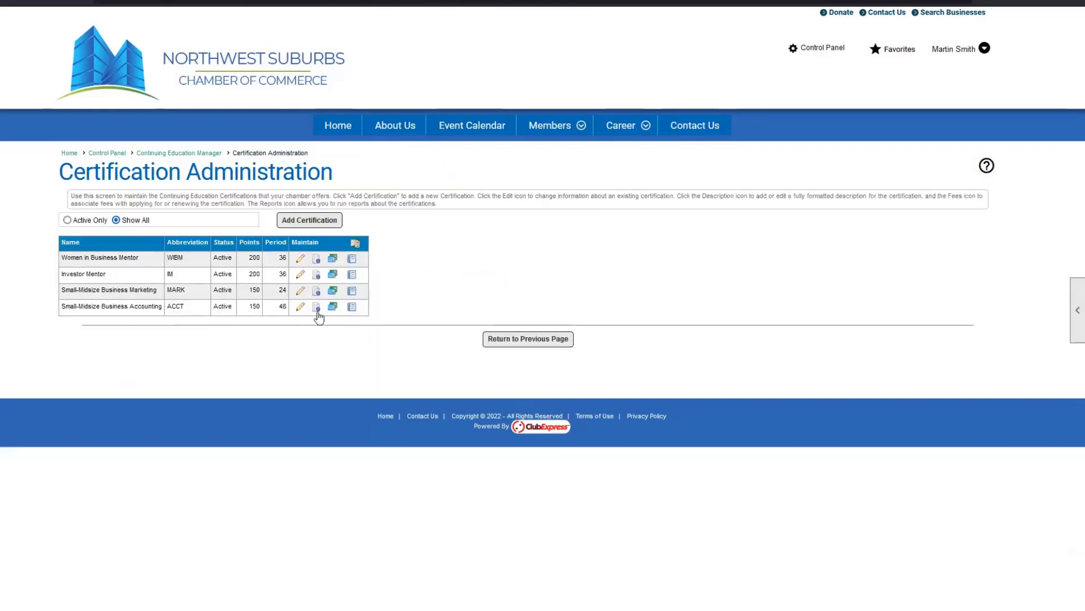
pyautogui.click(332, 261)
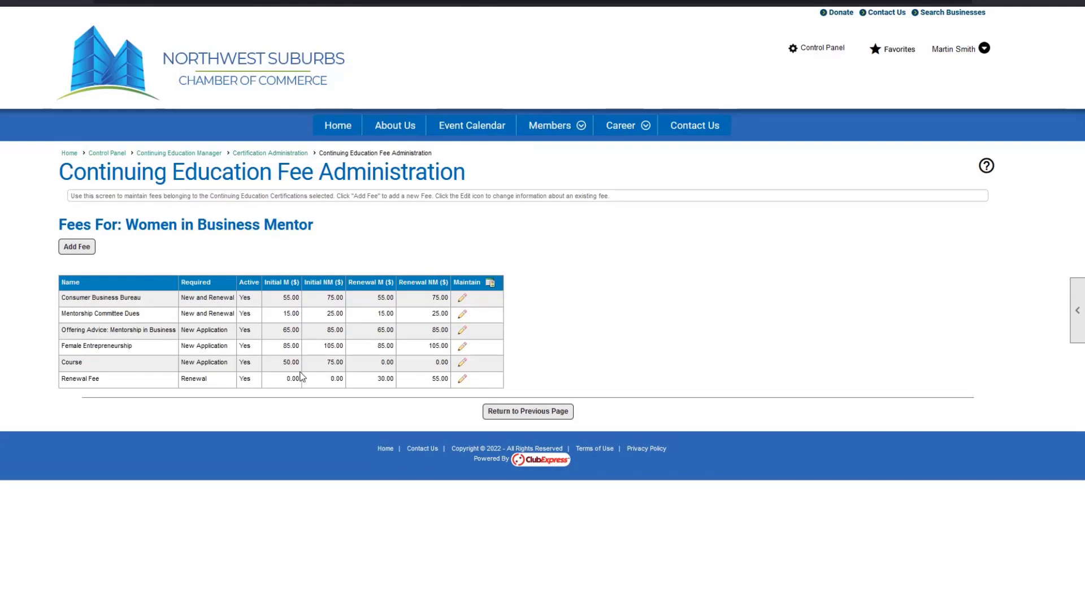
pyautogui.click(489, 412)
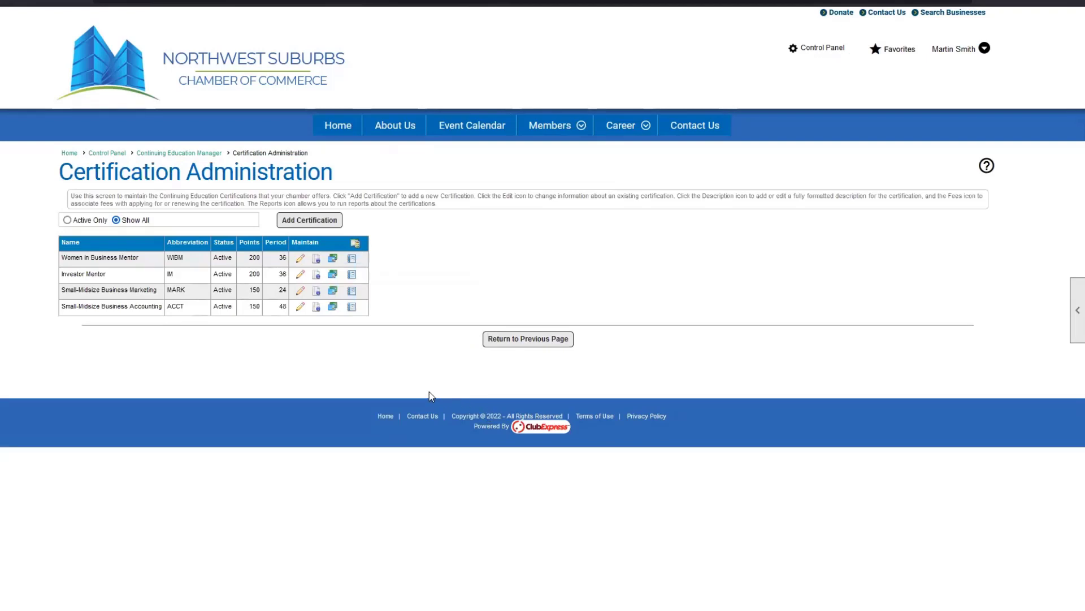
pyautogui.click(527, 342)
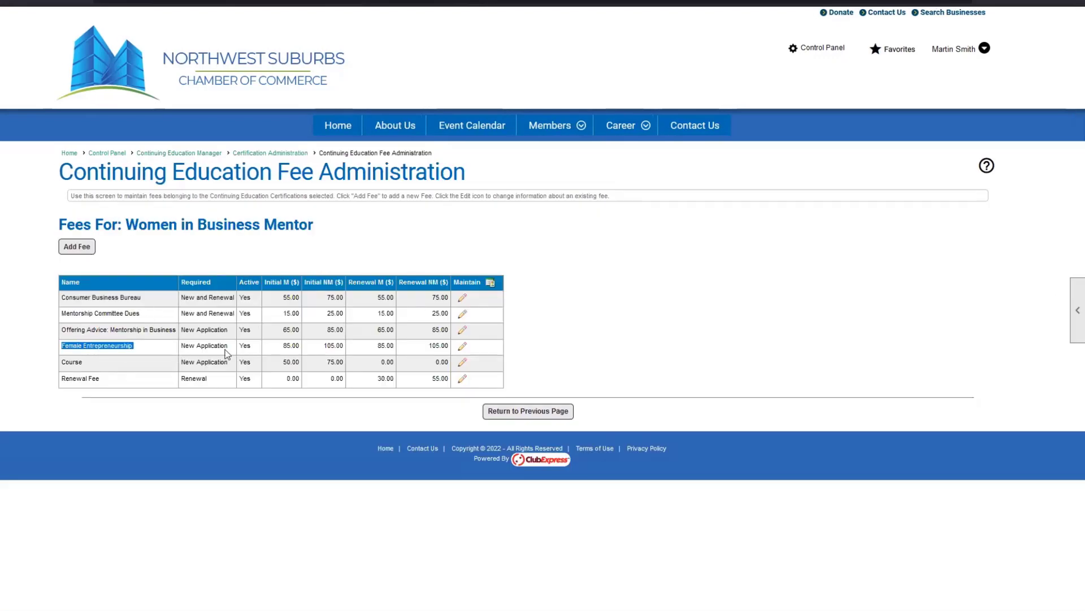
# Examine the Female Entrepreneurship fee's description, visibility, requirement and member and non-member amounts, then close it without saving
pyautogui.click(465, 346)
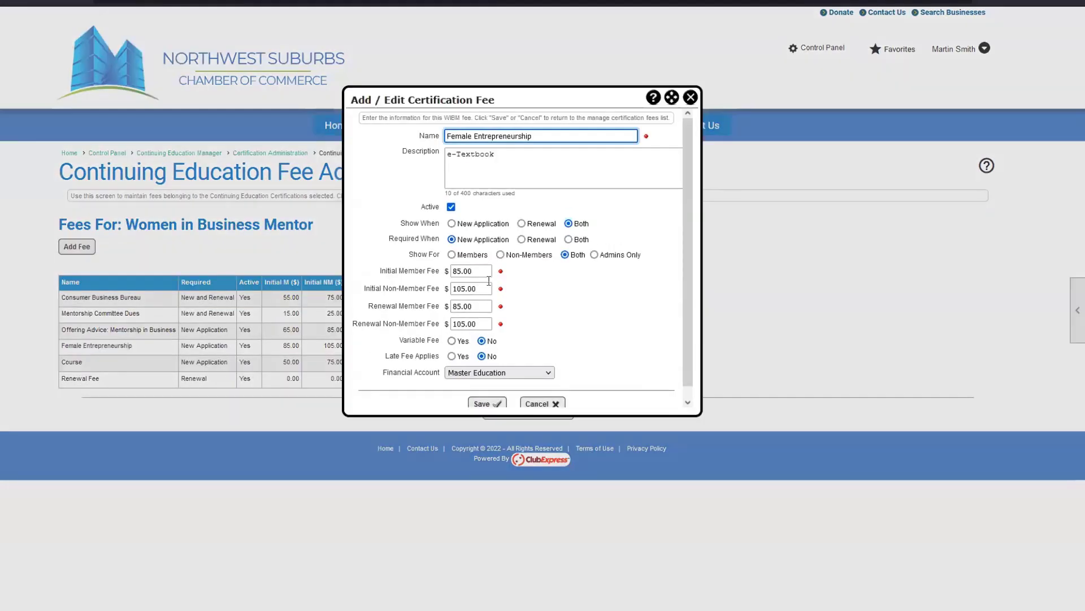
pyautogui.moveTo(505, 155); pyautogui.dragTo(446, 160)
pyautogui.click(437, 163)
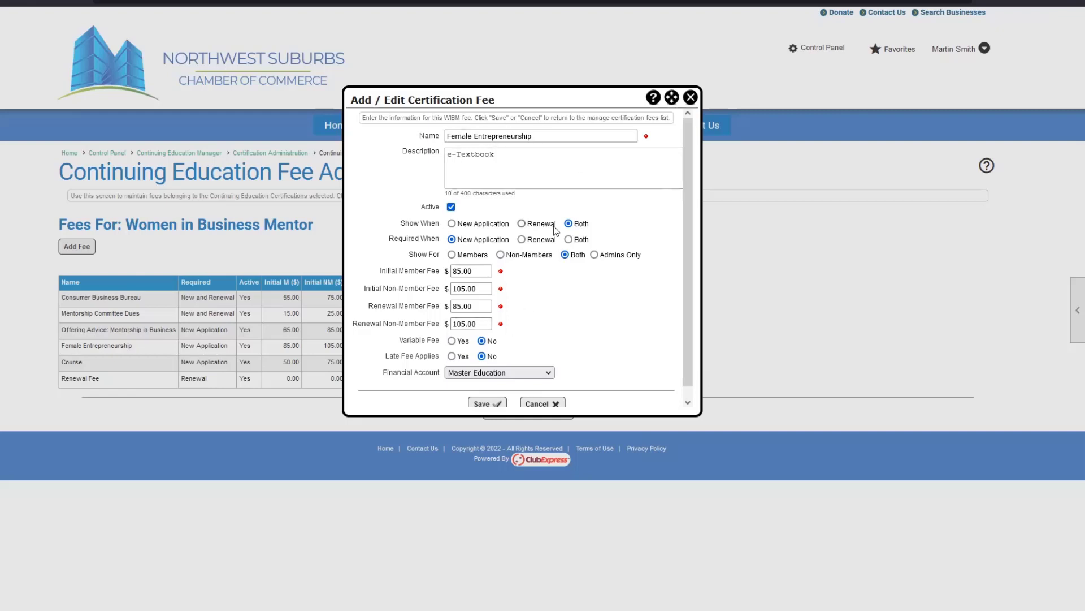
pyautogui.moveTo(492, 91); pyautogui.dragTo(702, 167)
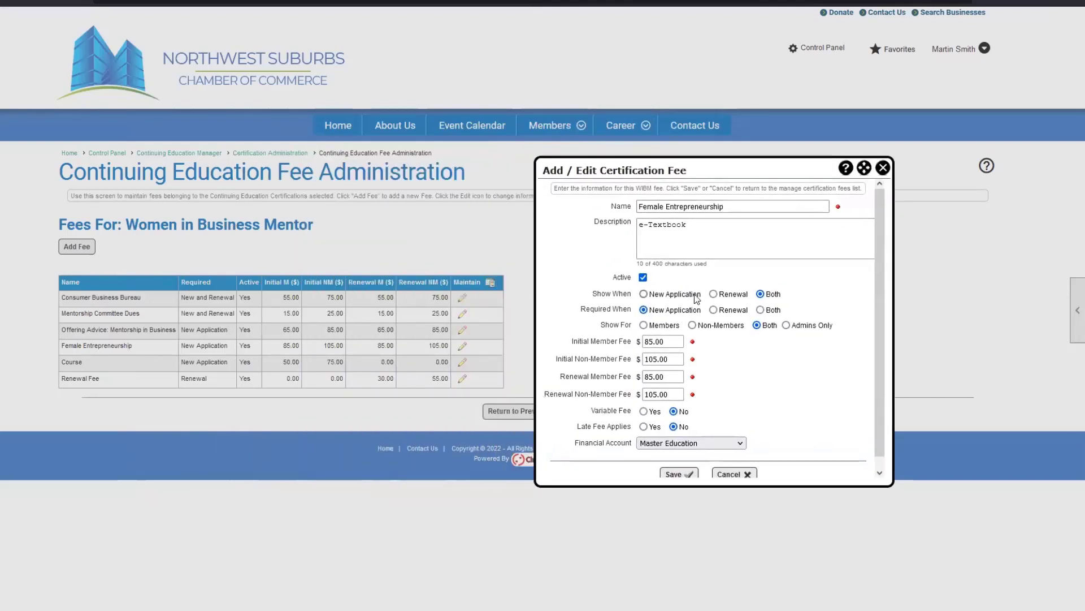
pyautogui.click(717, 222)
pyautogui.moveTo(688, 225); pyautogui.dragTo(643, 233)
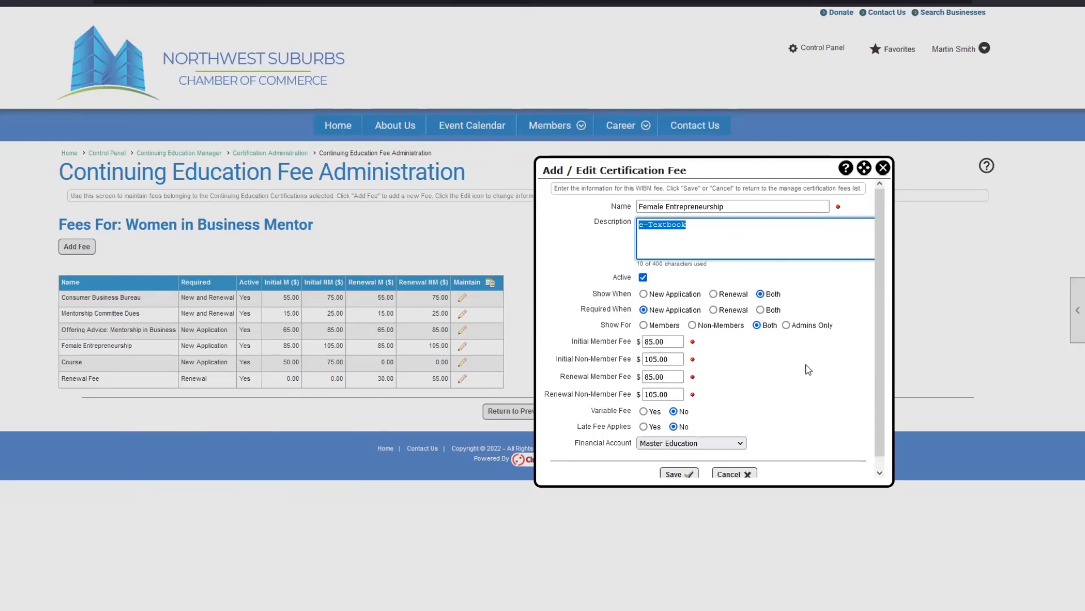
pyautogui.scroll(-1, 792, 367)
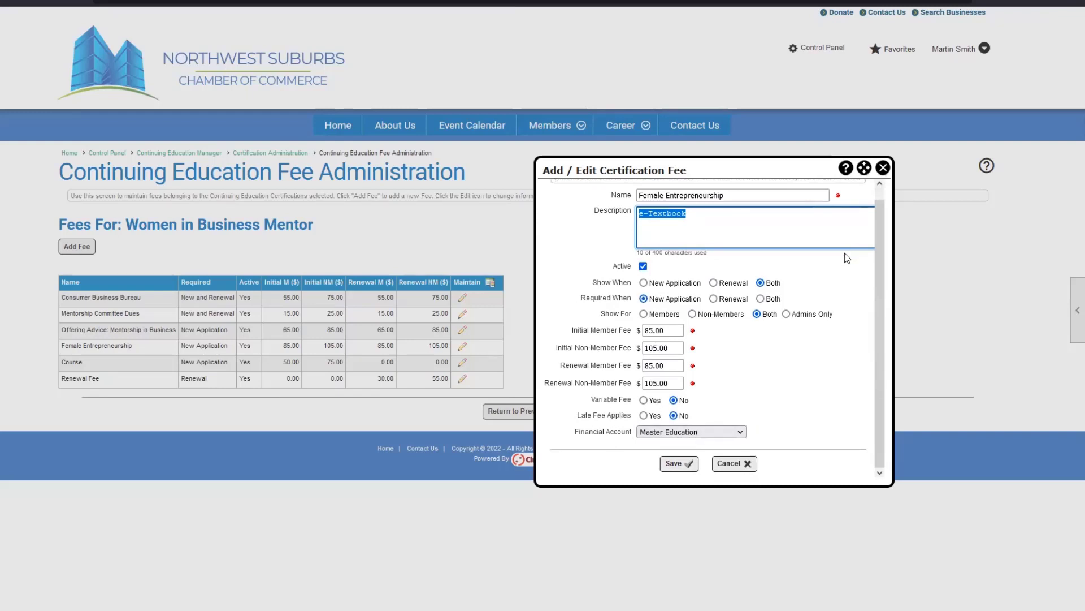
pyautogui.scroll(1, 843, 262)
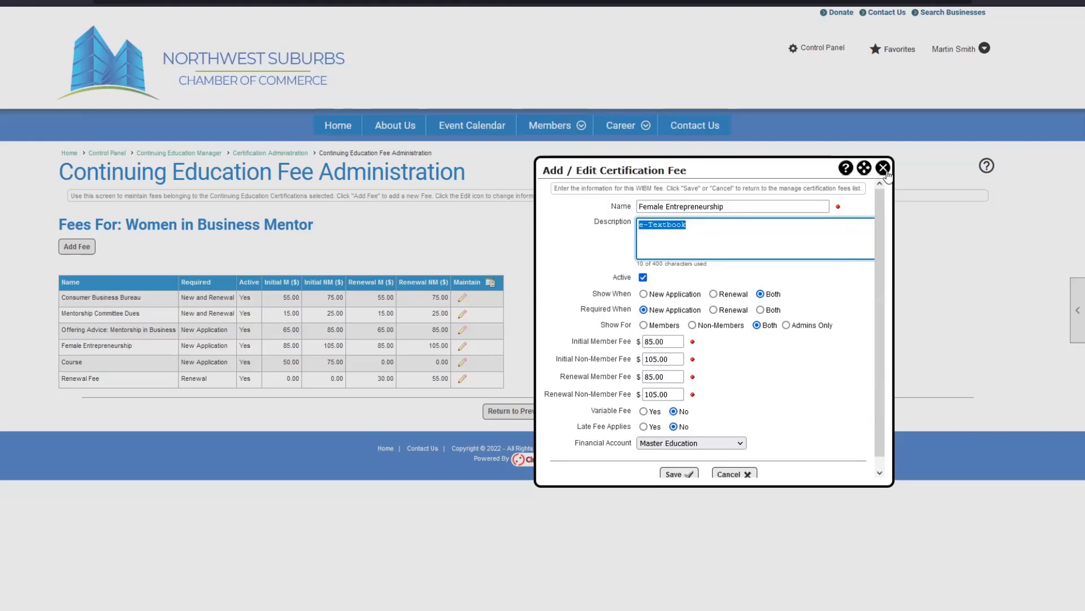
pyautogui.click(896, 195)
pyautogui.moveTo(892, 194); pyautogui.dragTo(931, 193)
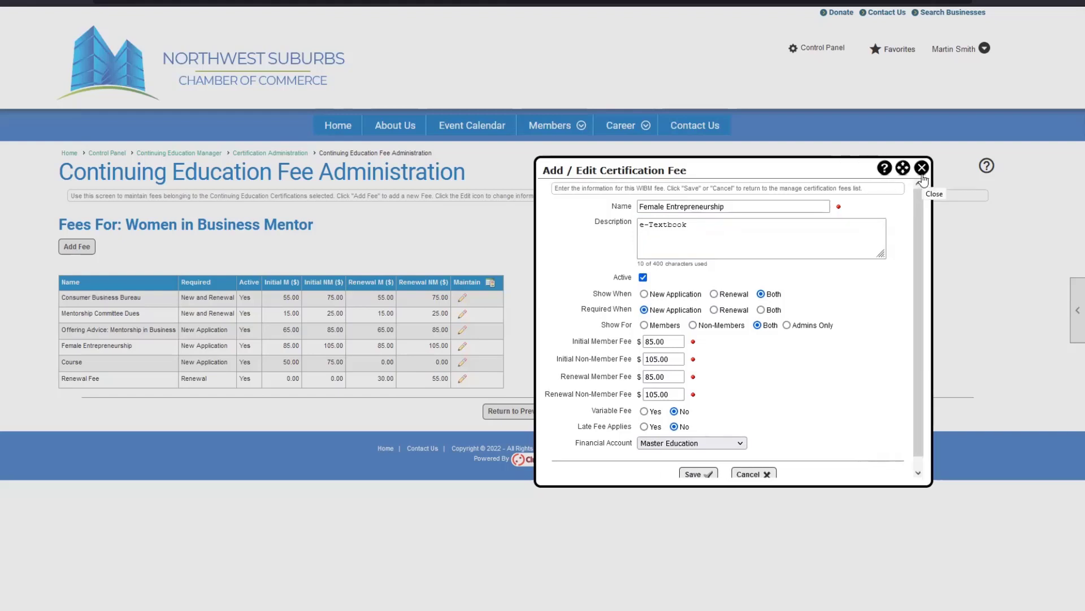
pyautogui.click(921, 168)
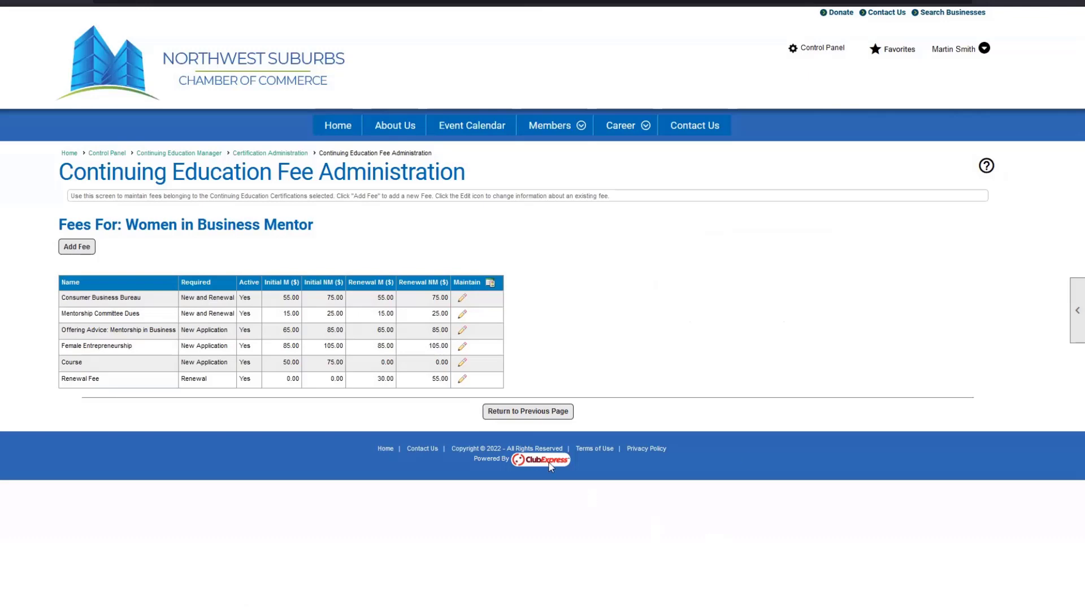
# Open the point type configuration, examine the default points for NWS Webinar and Final Board Presentation, and return to the manager
pyautogui.click(515, 412)
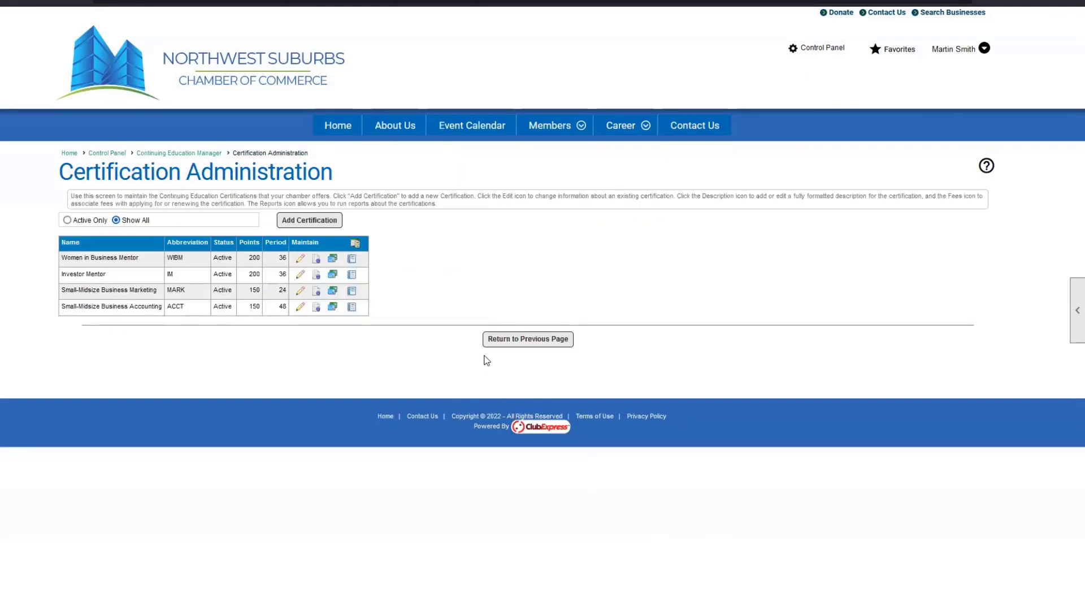
pyautogui.click(500, 340)
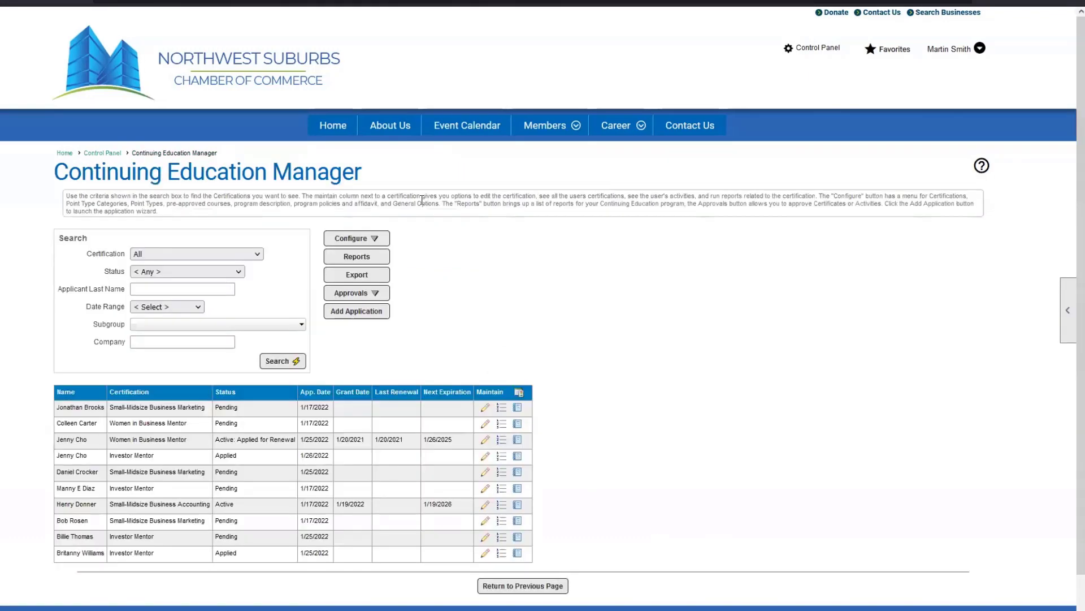
pyautogui.click(371, 238)
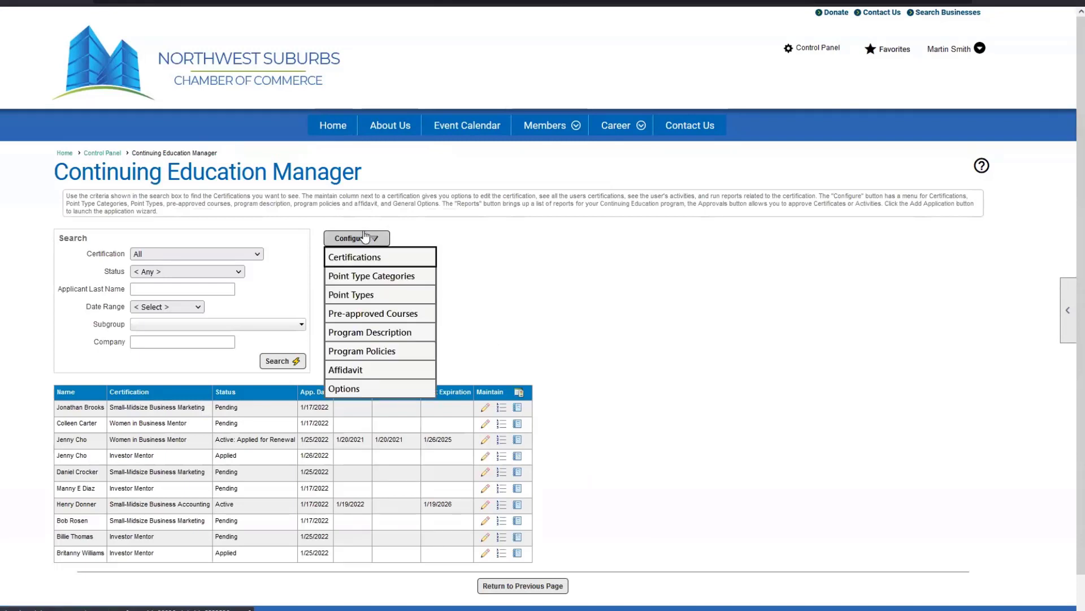
pyautogui.click(384, 294)
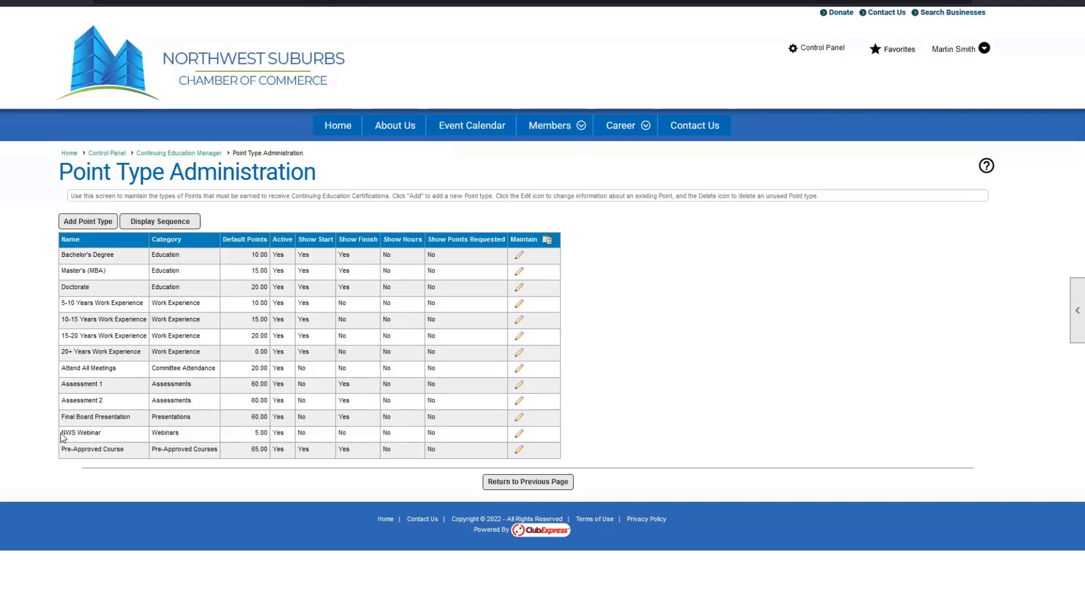
pyautogui.moveTo(61, 433); pyautogui.dragTo(112, 434)
pyautogui.moveTo(116, 434); pyautogui.dragTo(61, 434)
pyautogui.moveTo(253, 434); pyautogui.dragTo(272, 435)
pyautogui.click(252, 435)
pyautogui.moveTo(62, 417); pyautogui.dragTo(127, 416)
pyautogui.click(266, 416)
pyautogui.doubleClick(265, 416)
pyautogui.click(523, 482)
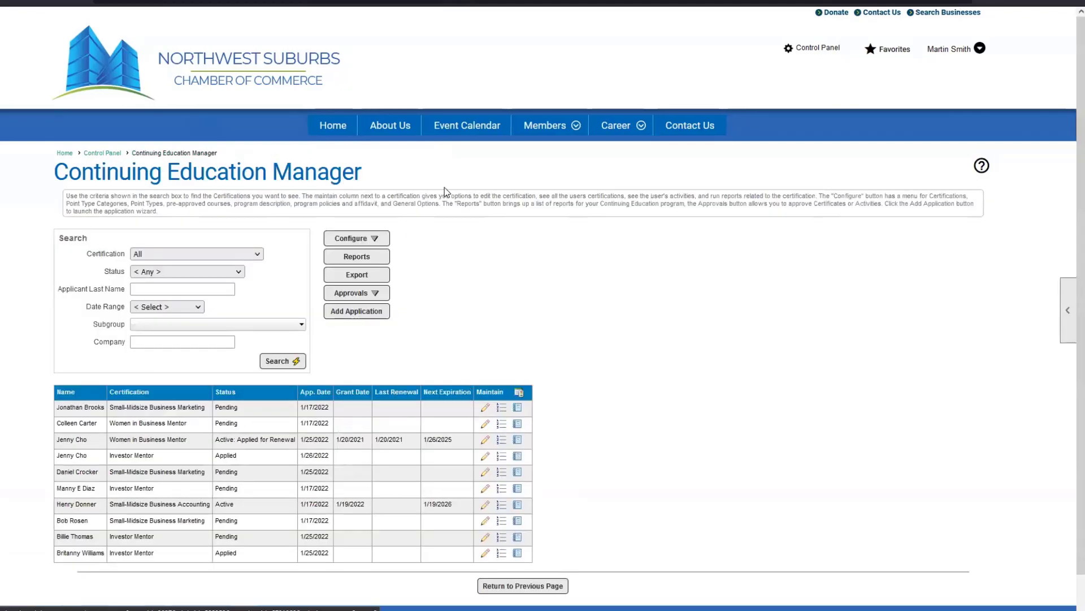
# Open the Events module from the website control panel and start a single-activity event titled "test" starting 02/01/2022
pyautogui.click(816, 50)
pyautogui.click(142, 220)
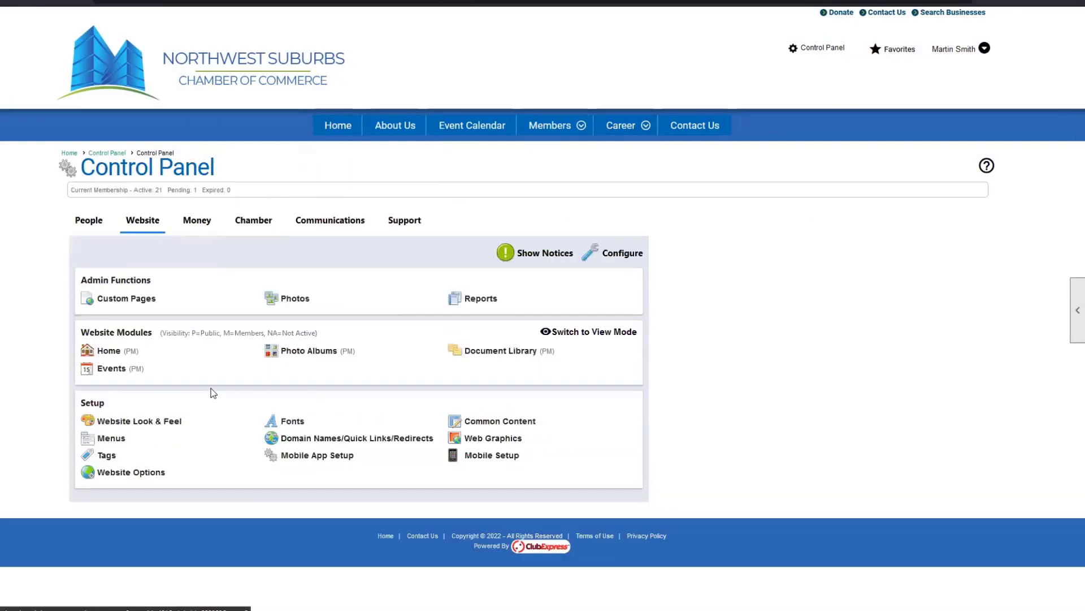
pyautogui.click(105, 372)
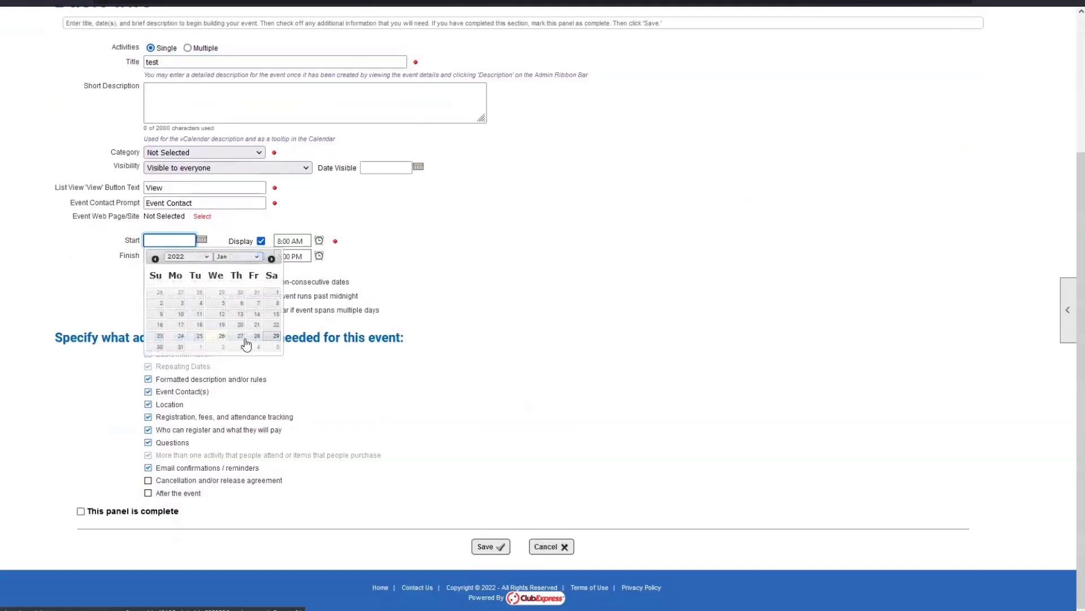
pyautogui.click(200, 346)
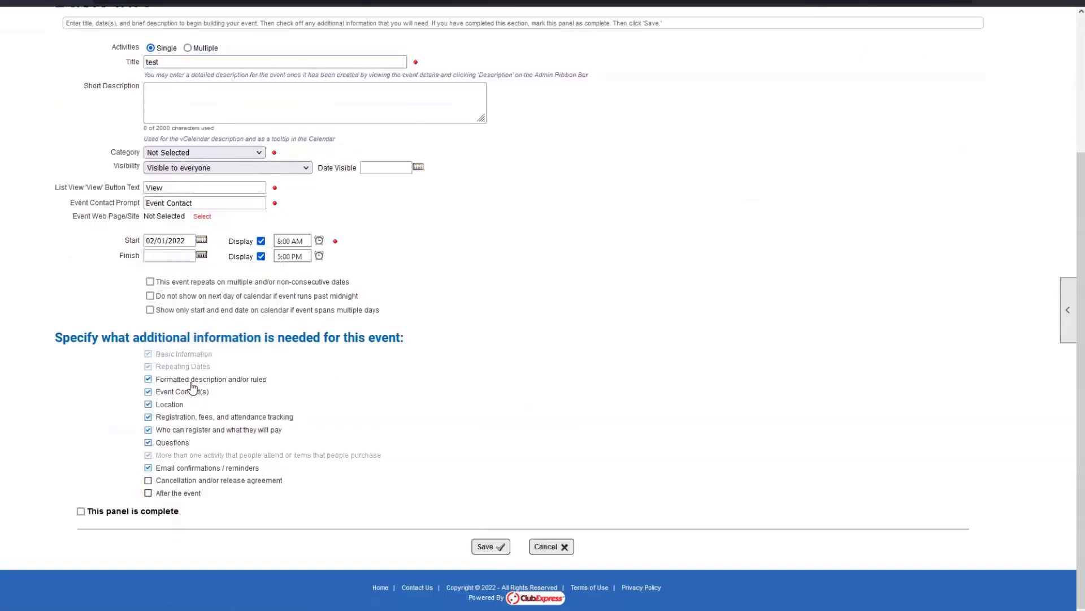
# Exclude description, contacts, location, questions and email confirmations, mark basic information complete, and save the event under the Board Meetings category
pyautogui.click(178, 403)
pyautogui.click(178, 394)
pyautogui.click(183, 380)
pyautogui.click(164, 512)
pyautogui.click(485, 547)
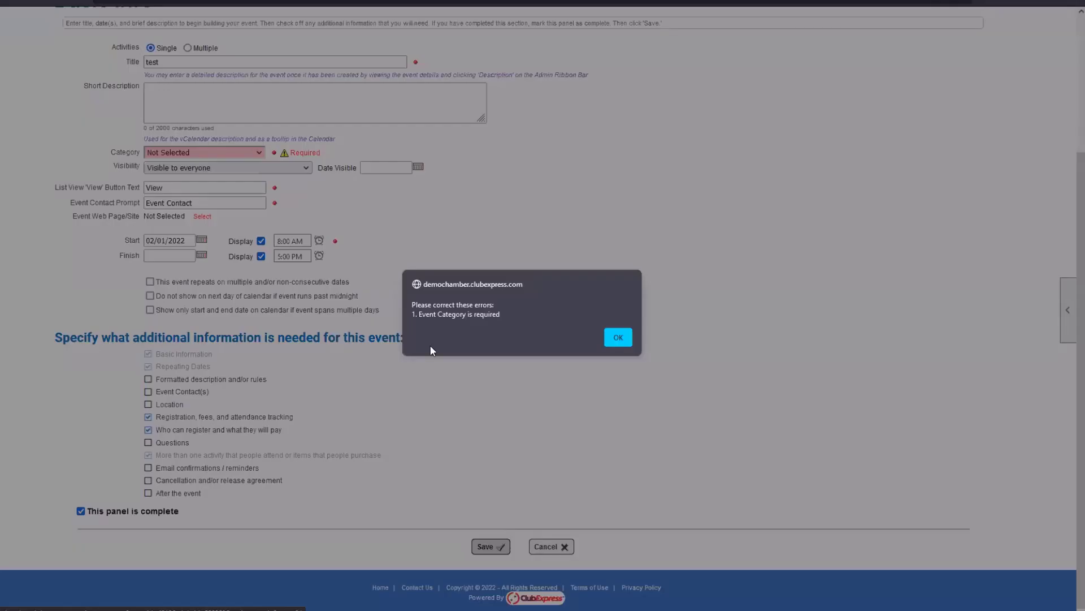
pyautogui.click(614, 337)
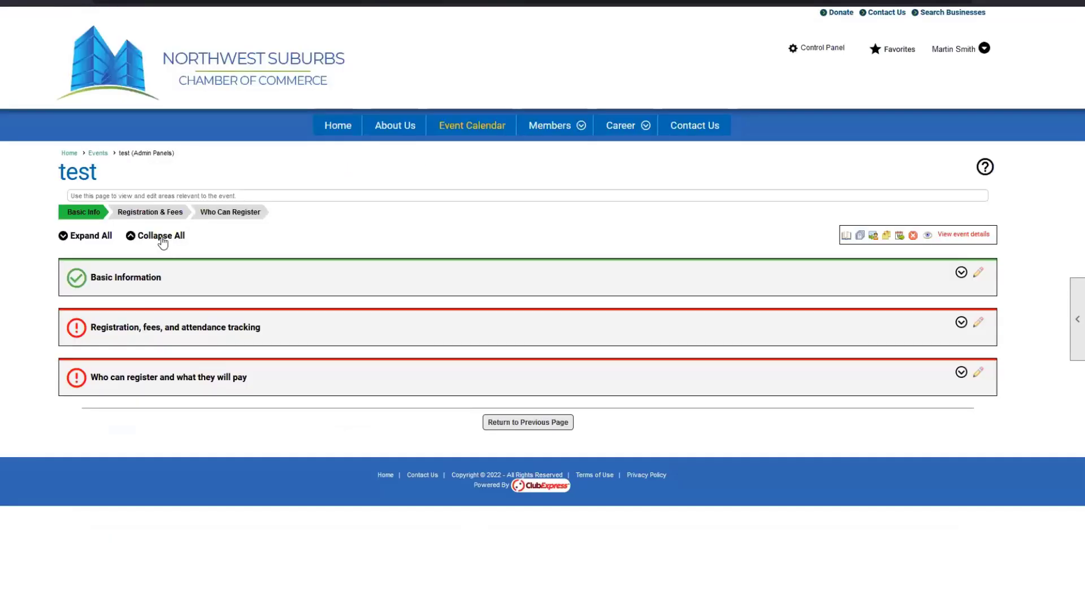
# In the event's registration and fees settings, make it eligible for continuing education credit with the Final Board Presentation point type
pyautogui.click(145, 214)
pyautogui.scroll(-3, 287, 325)
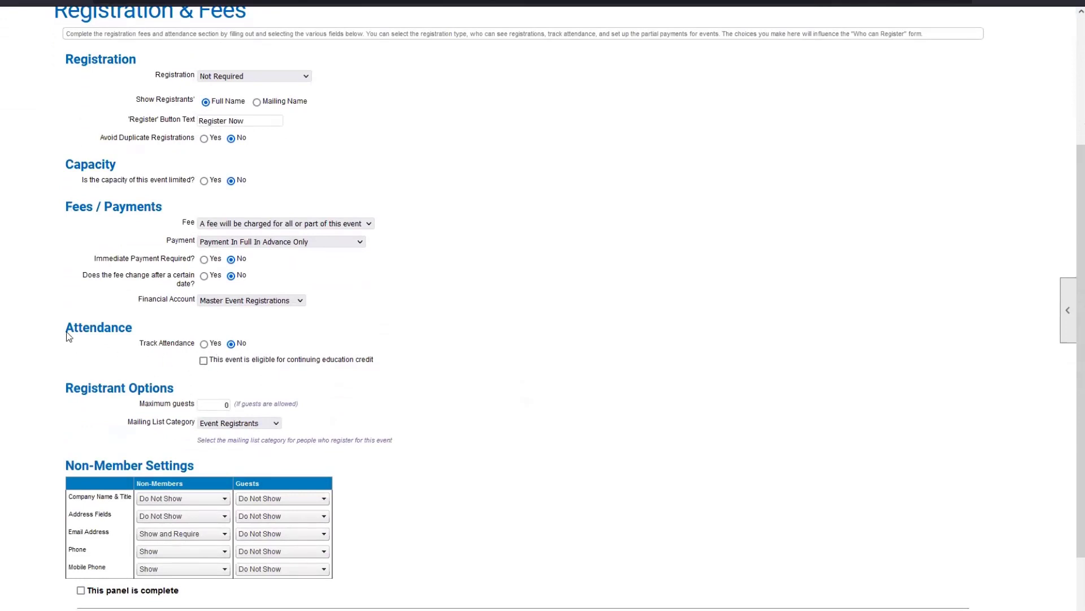
pyautogui.moveTo(67, 336); pyautogui.dragTo(145, 337)
pyautogui.click(146, 337)
pyautogui.click(204, 360)
pyautogui.scroll(-3, 386, 381)
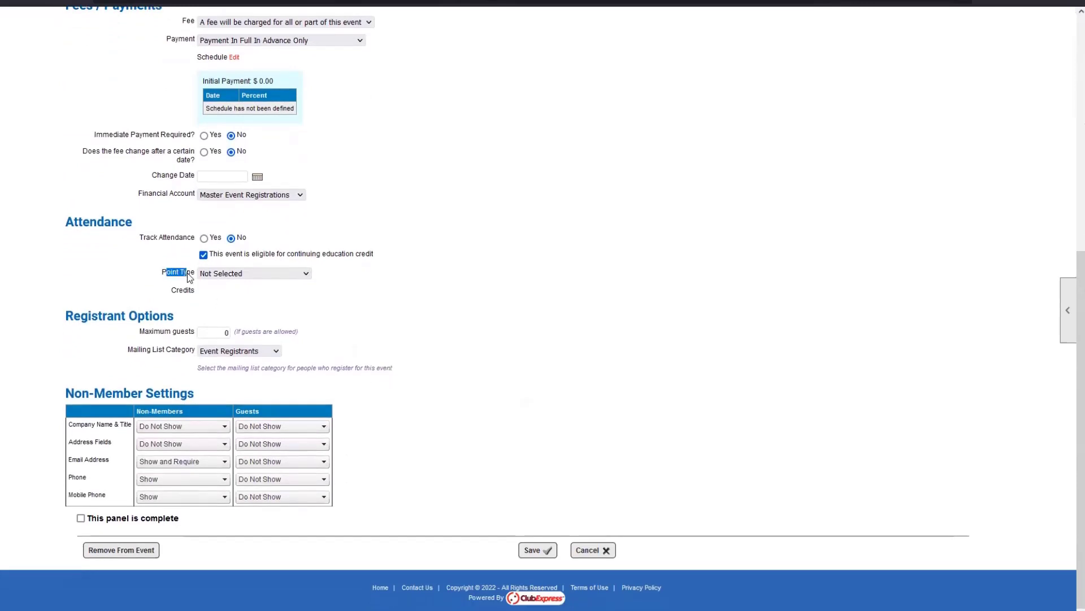
pyautogui.click(293, 274)
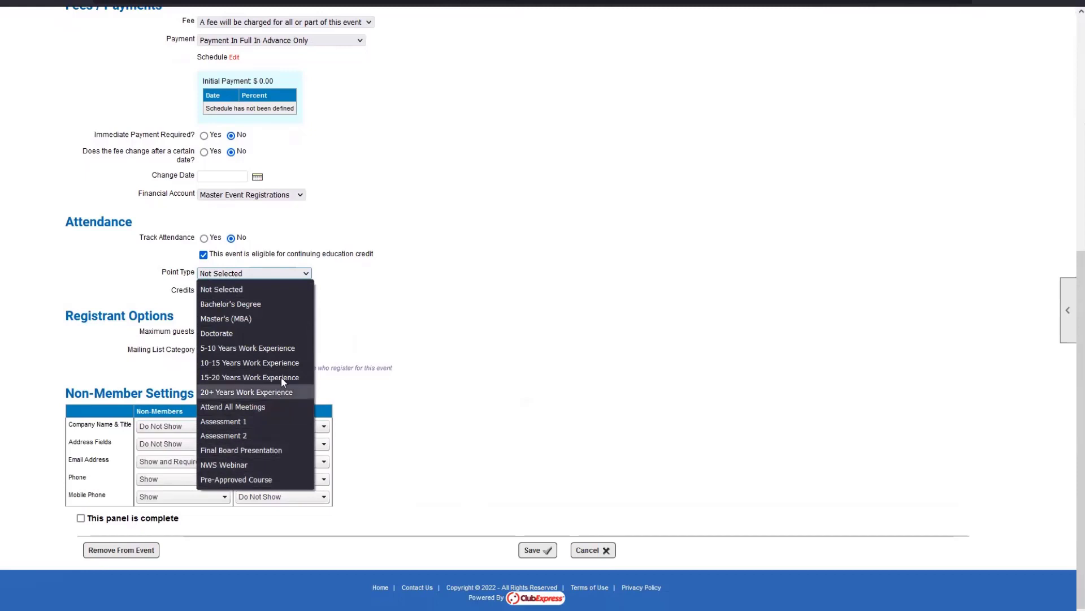
pyautogui.click(277, 451)
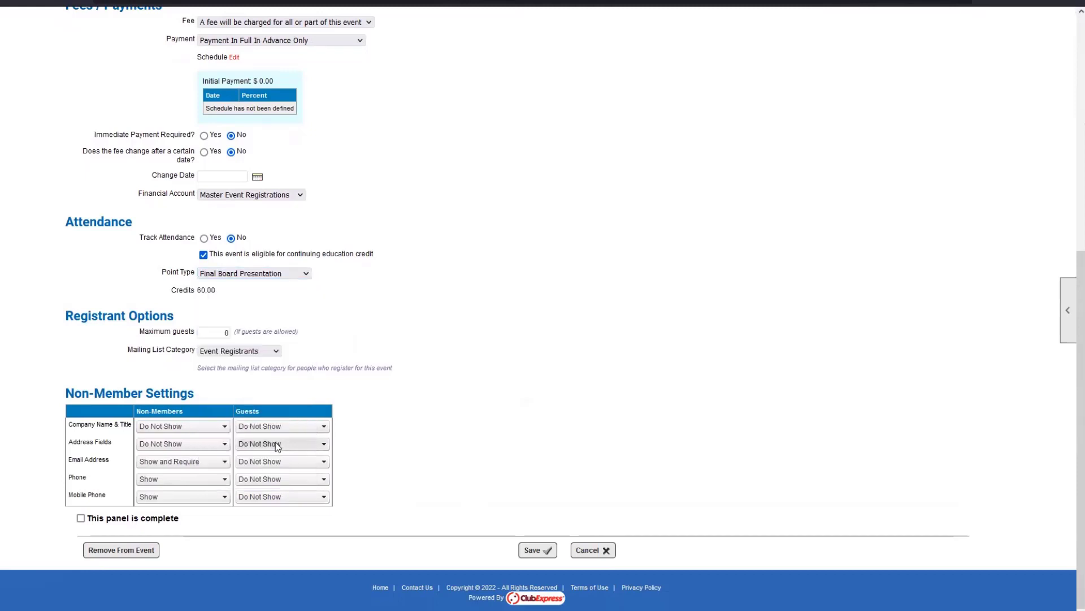
# Review the credits assigned to the event and turn on attendance tracking
pyautogui.moveTo(168, 291); pyautogui.dragTo(216, 291)
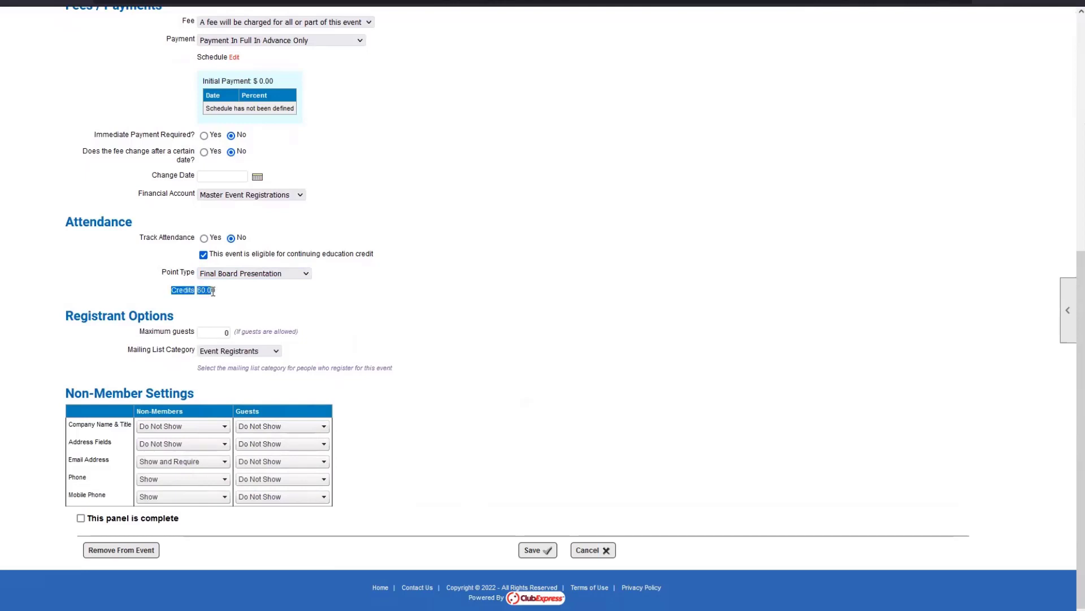
pyautogui.click(216, 290)
pyautogui.tripleClick(216, 290)
pyautogui.click(213, 291)
pyautogui.click(205, 239)
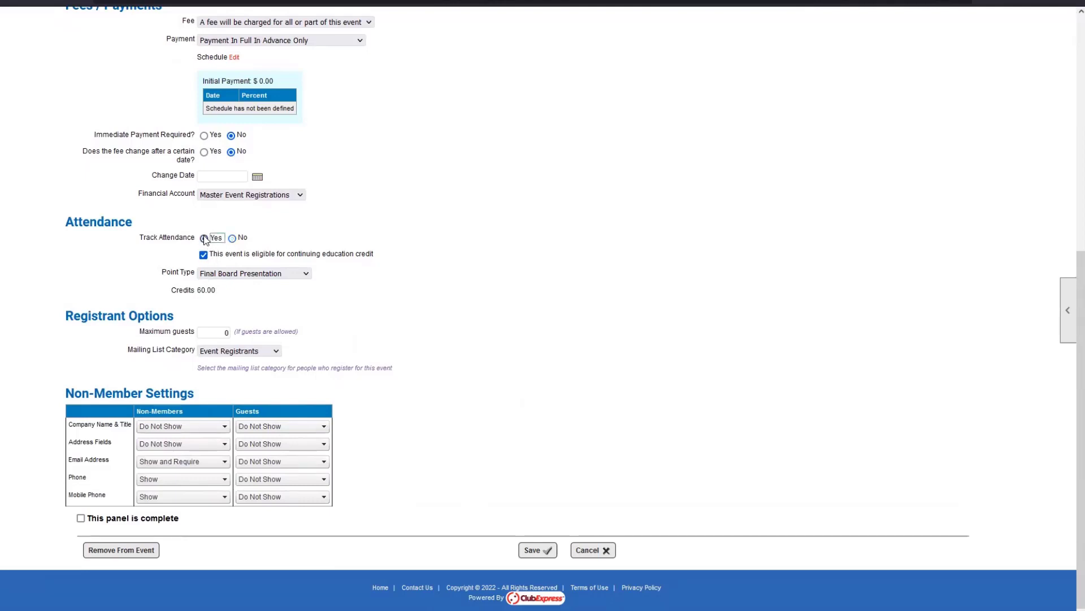
pyautogui.moveTo(138, 238); pyautogui.dragTo(212, 242)
pyautogui.click(280, 235)
# Recheck the event's credits value and save the registration and fees settings
pyautogui.doubleClick(190, 290)
pyautogui.click(186, 291)
pyautogui.doubleClick(204, 290)
pyautogui.click(203, 291)
pyautogui.moveTo(197, 290); pyautogui.dragTo(217, 292)
pyautogui.click(217, 292)
pyautogui.click(535, 549)
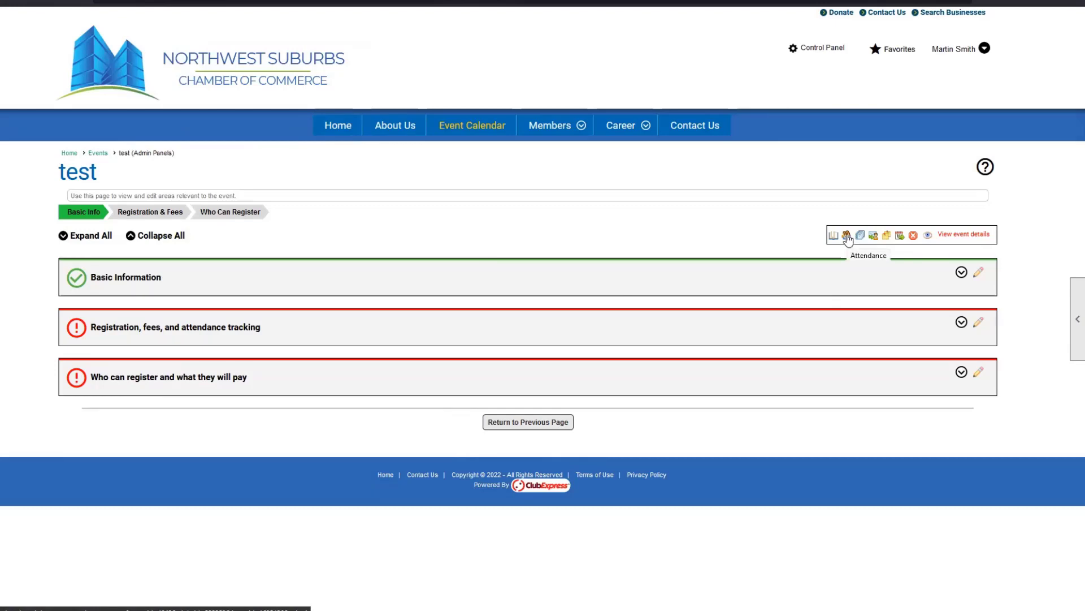
# Try to register and mark attendance for one not-yet-registered member, checking the available registrant types on the event's Attendees page
pyautogui.click(847, 236)
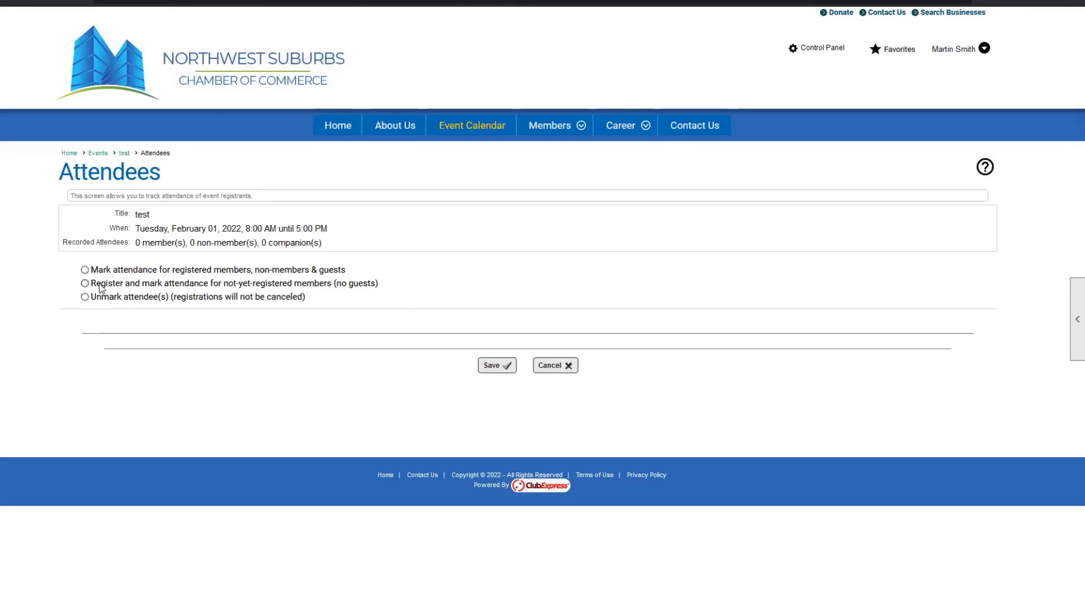
pyautogui.click(122, 289)
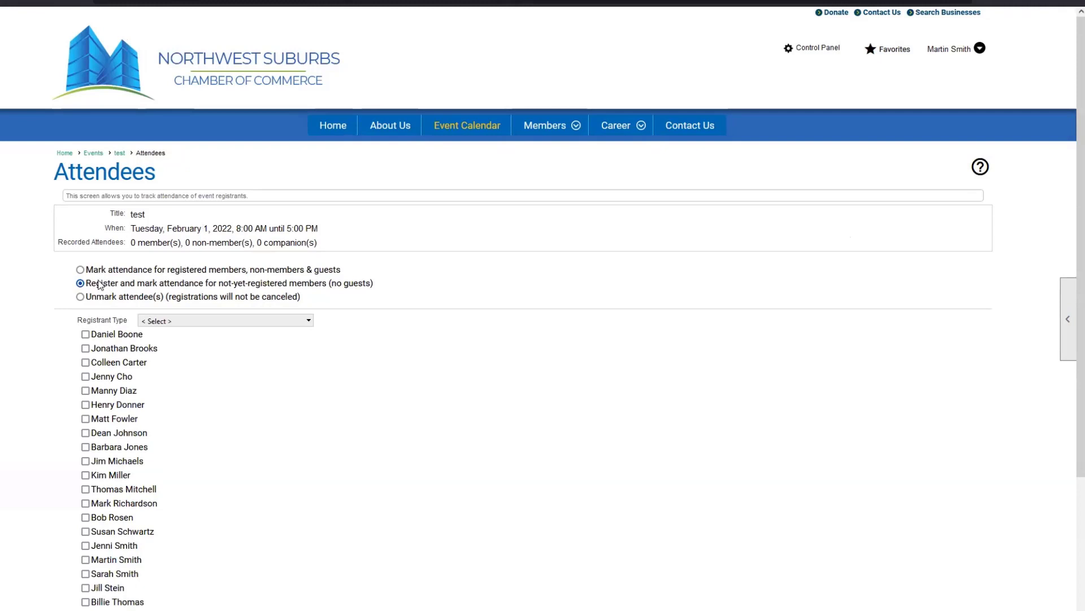
pyautogui.scroll(-1, 176, 330)
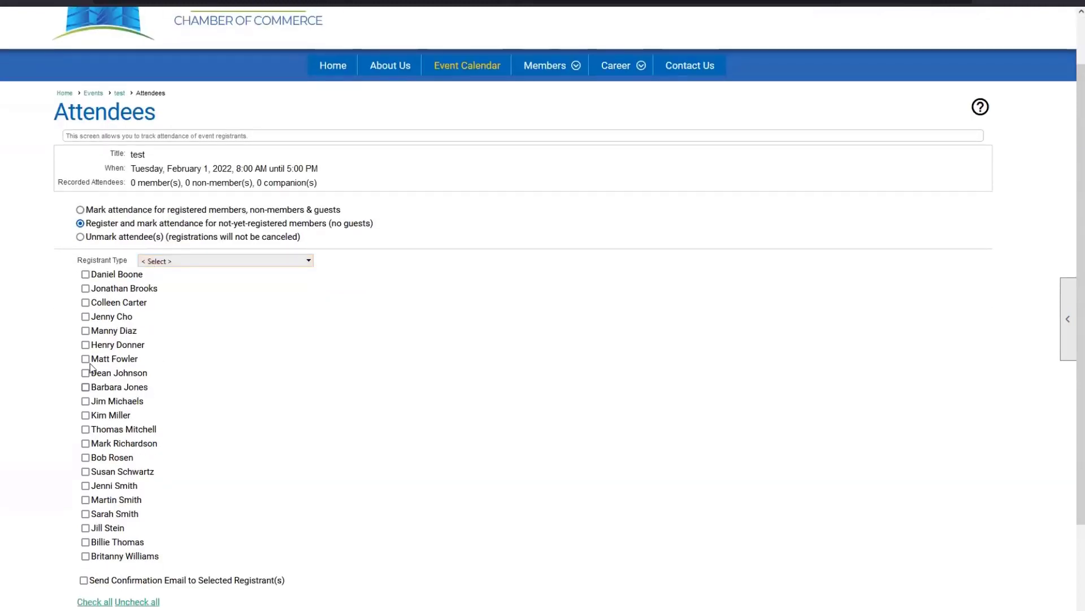
pyautogui.scroll(-1, 152, 313)
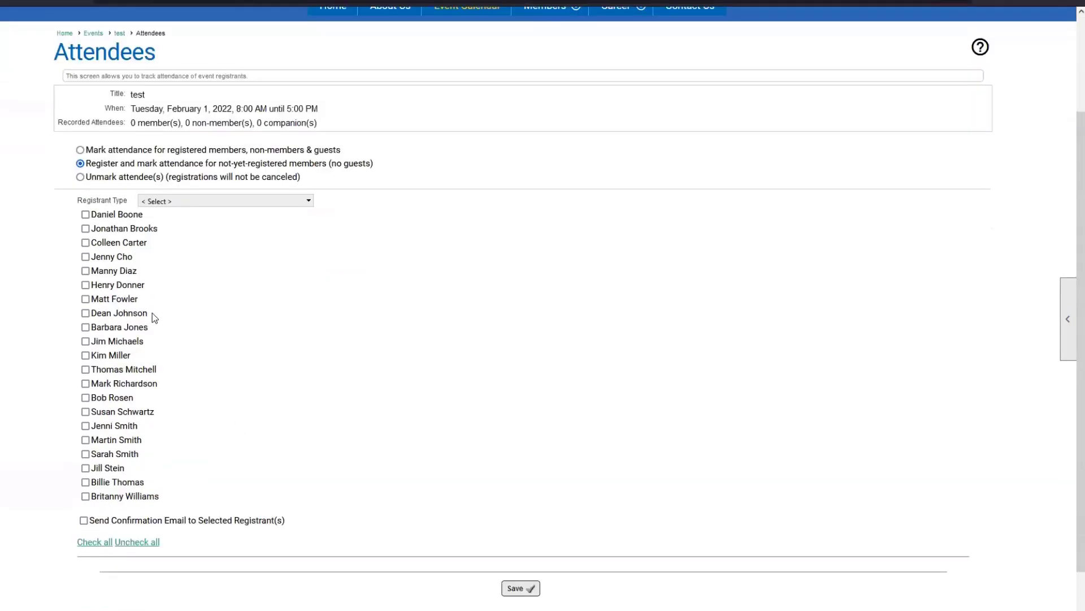
pyautogui.click(86, 284)
pyautogui.click(204, 201)
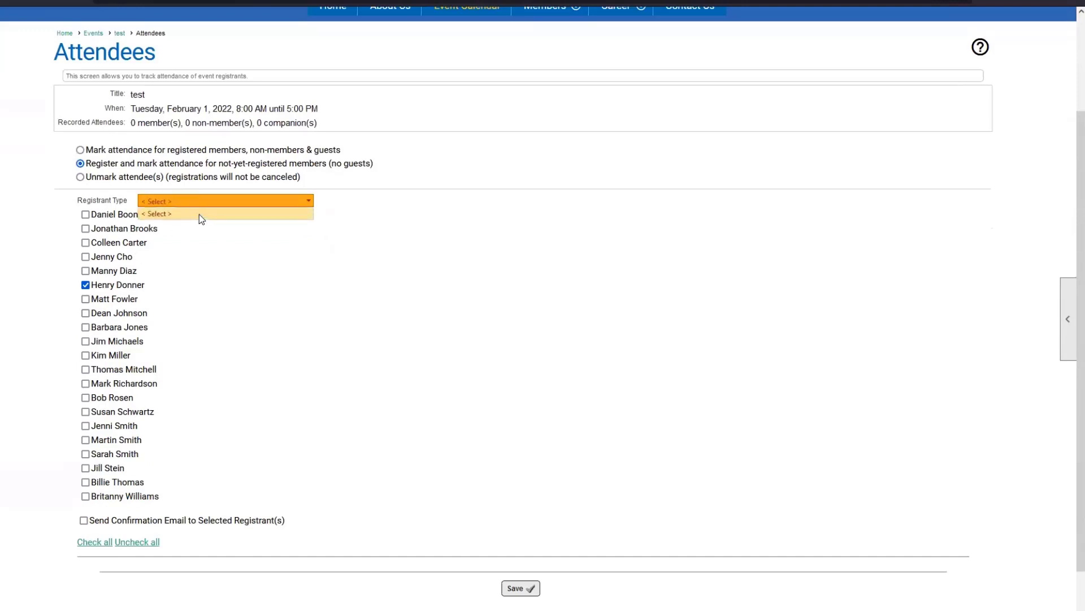
pyautogui.click(199, 214)
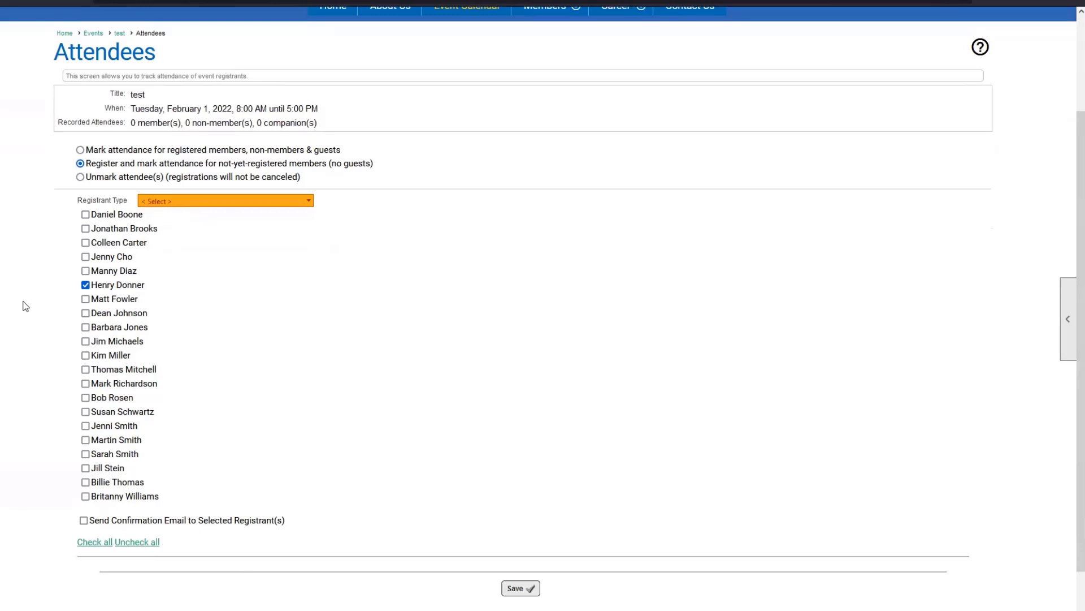
pyautogui.scroll(1, 198, 354)
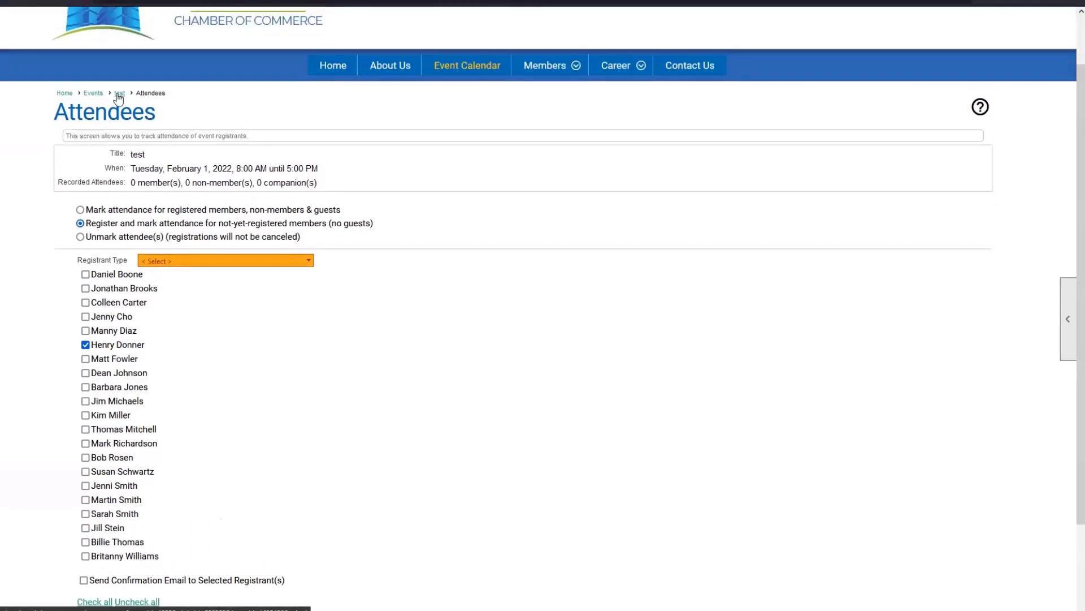
# Return to the test event, view its details, and open its mobile attendance check-in page
pyautogui.click(119, 93)
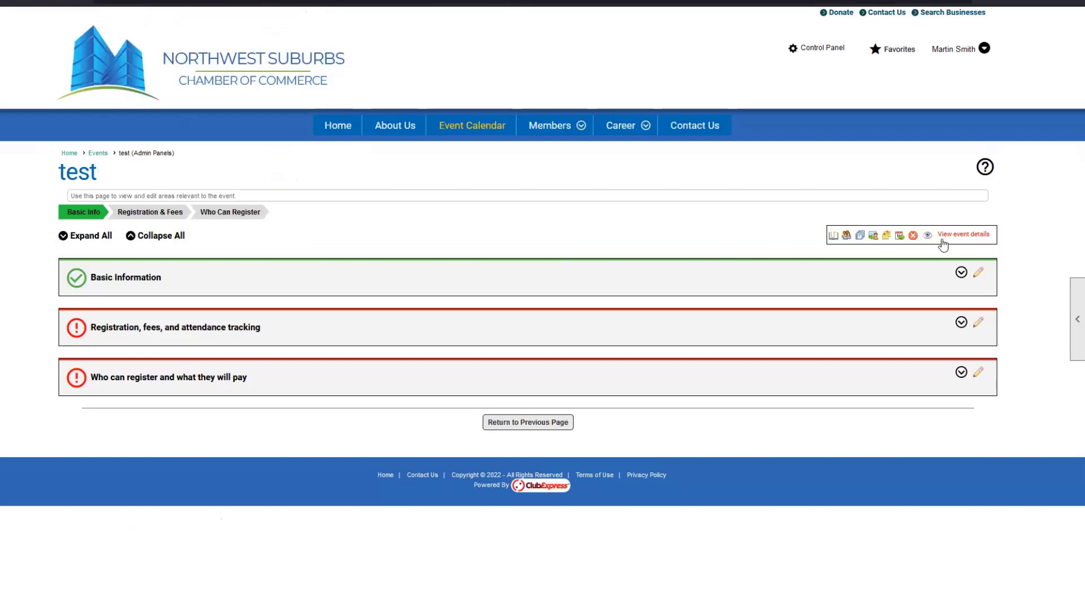
pyautogui.click(939, 237)
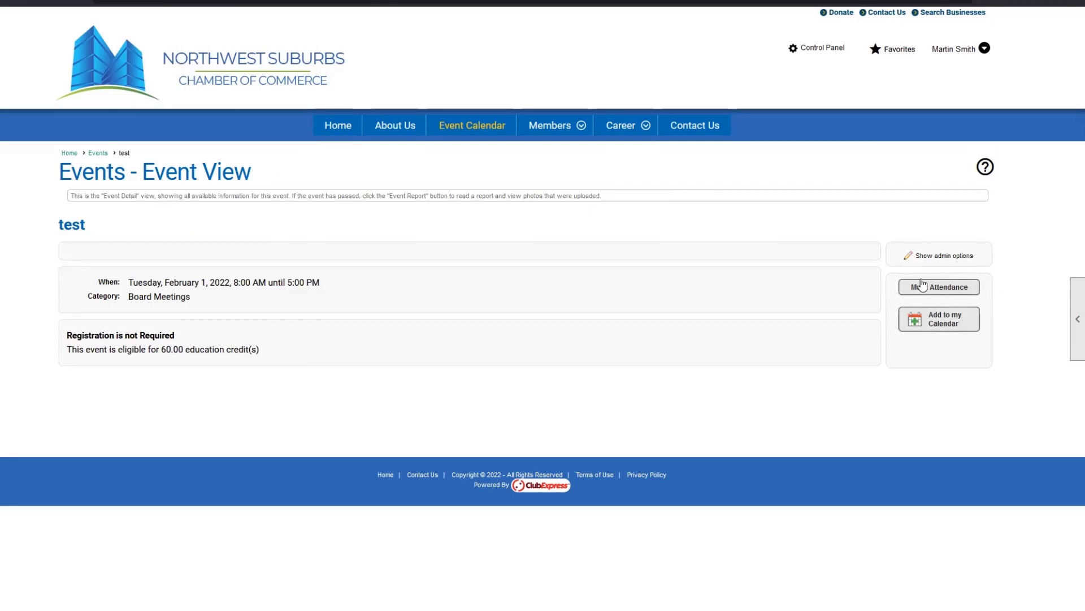
pyautogui.click(905, 287)
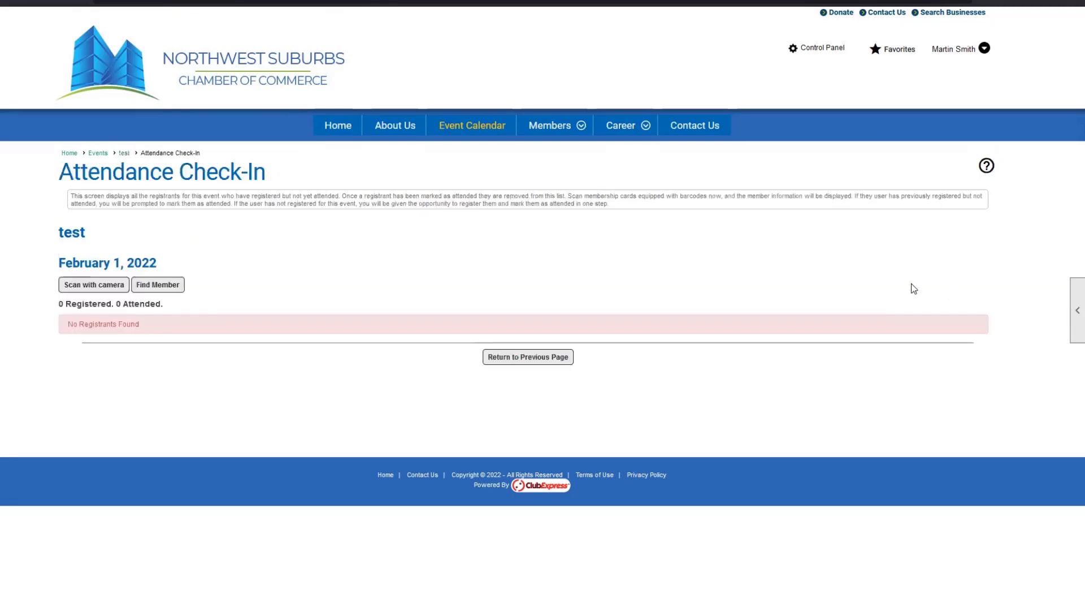